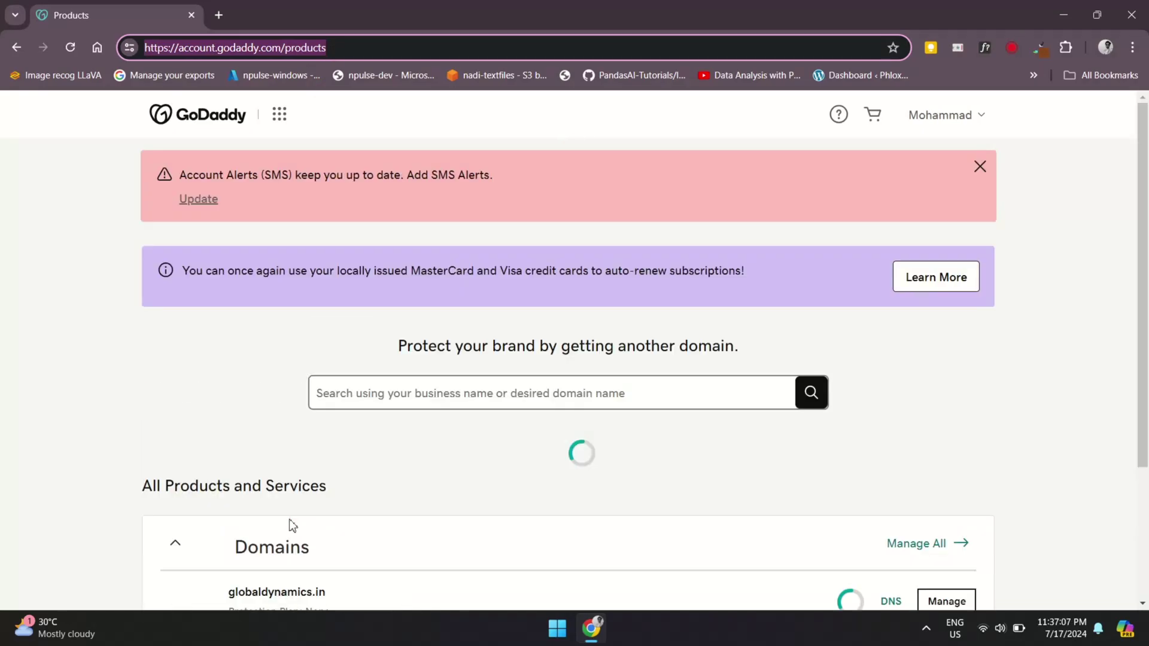
Open GoDaddy's DNS records for globaldynamics.in from the Domains list
scroll(781, 583, down, 5)
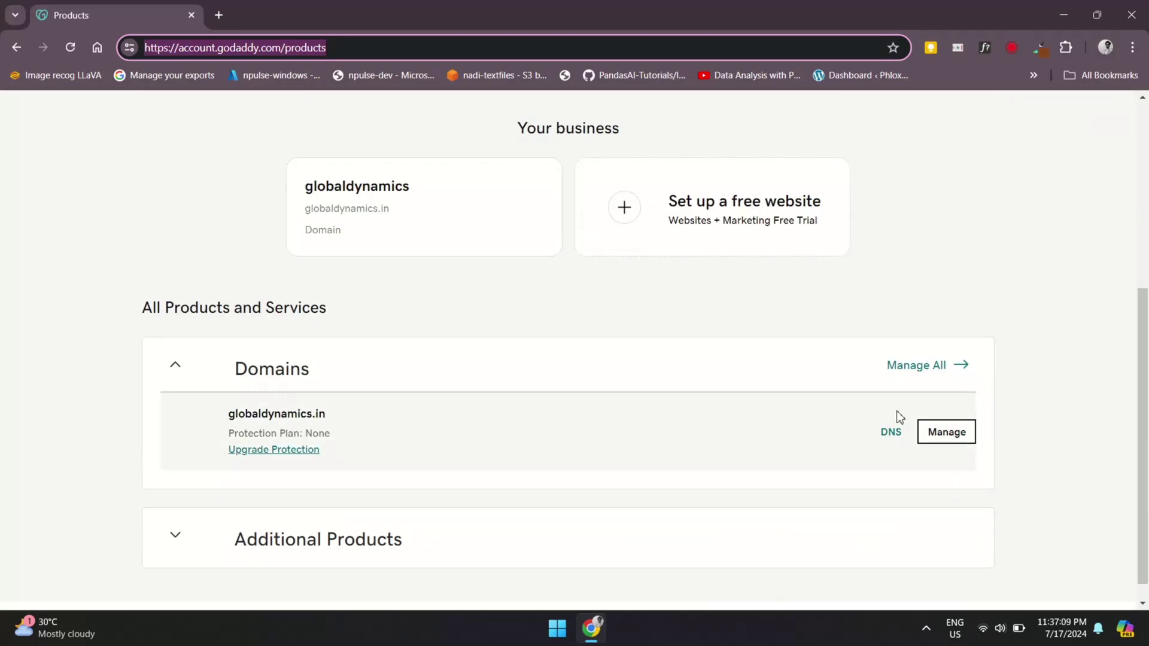
click(891, 434)
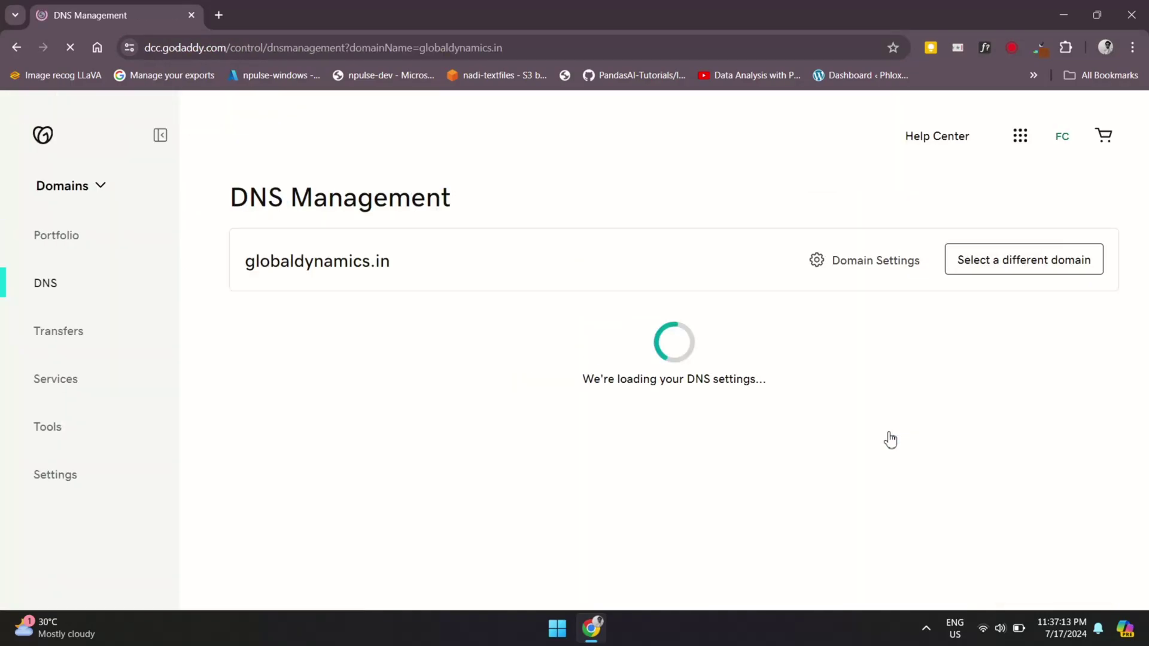
drag(256, 266, 256, 274)
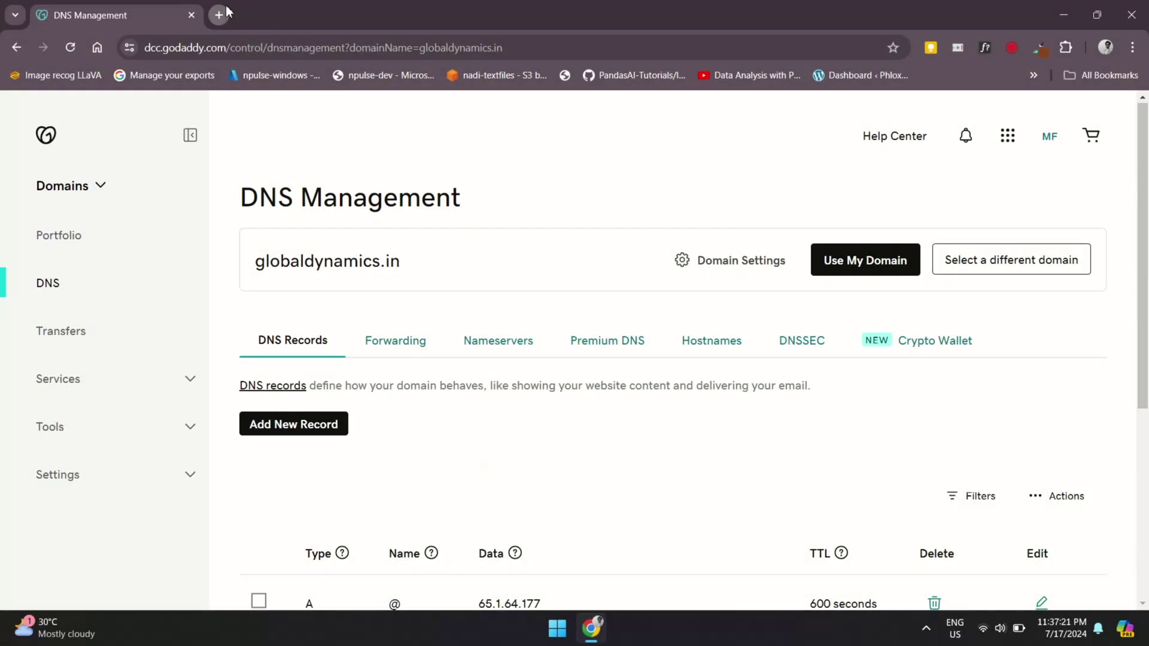
In a new tab, go to zoho.com and open the Zoho Mail business email page
click(218, 15)
text(zoh)
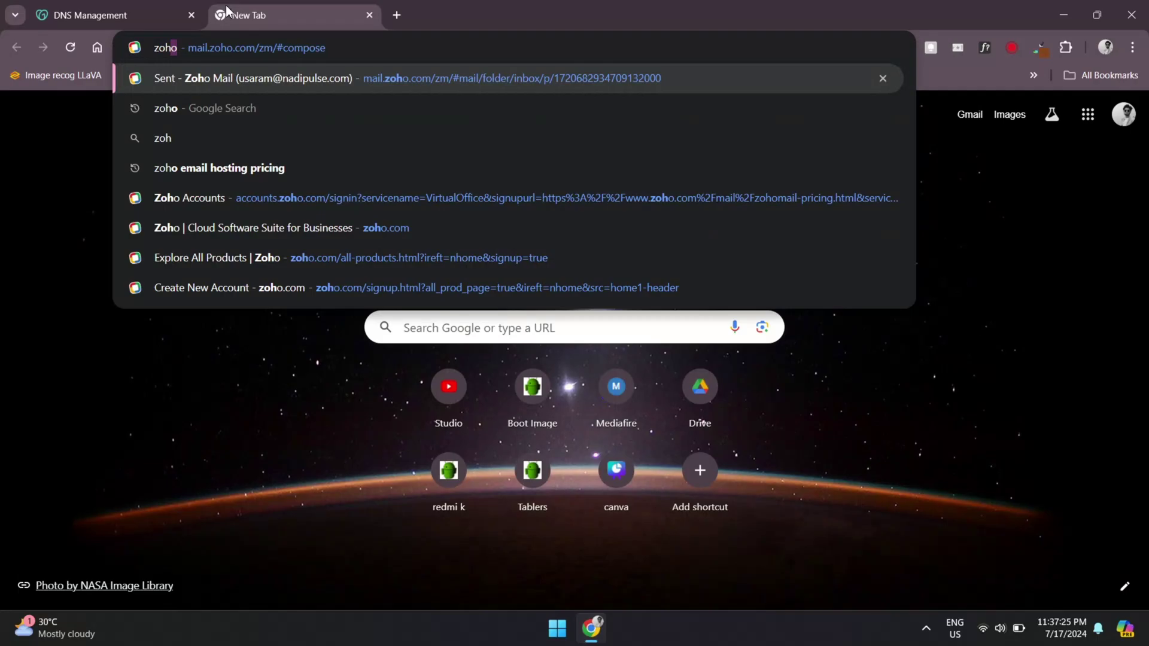
click(383, 226)
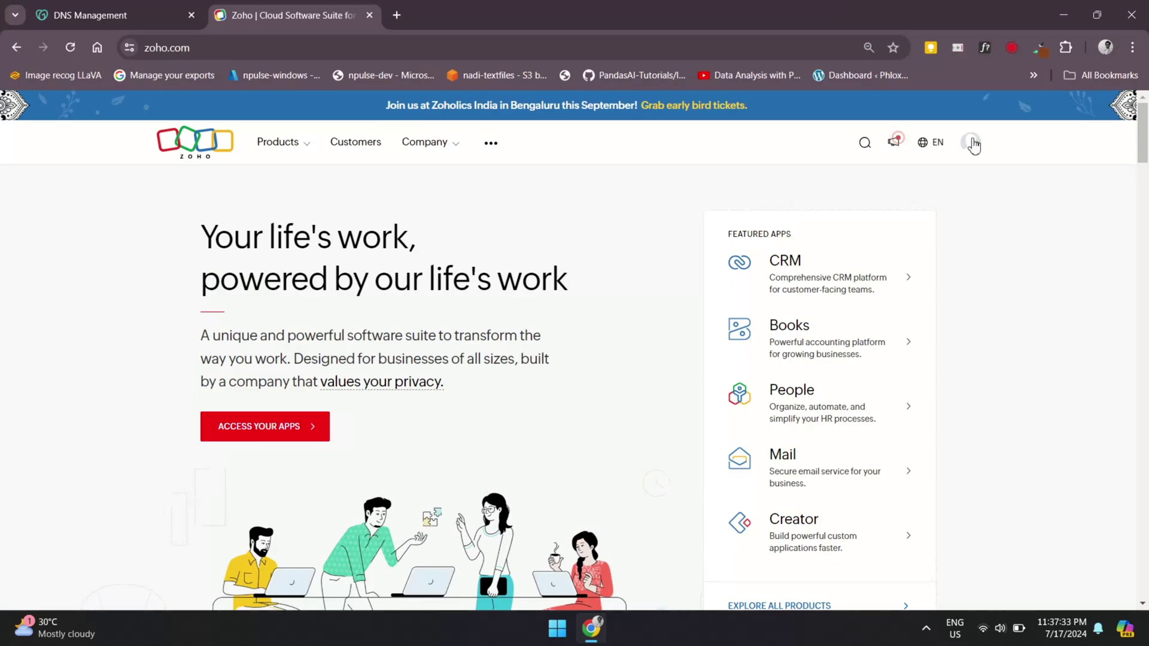
click(973, 144)
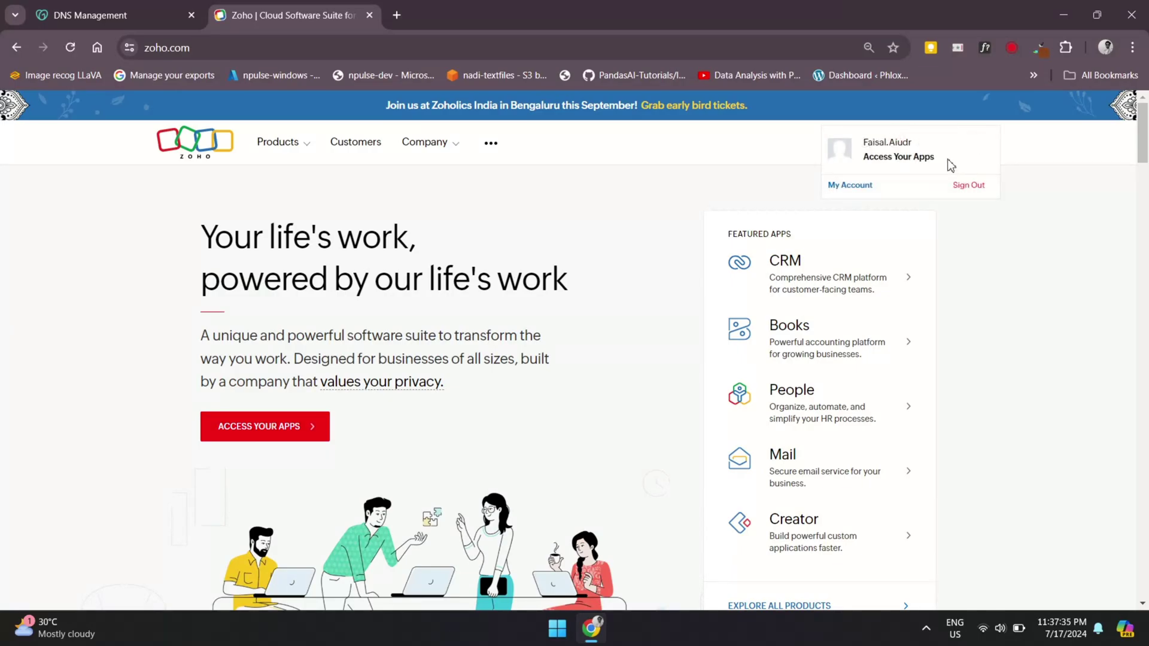
click(999, 241)
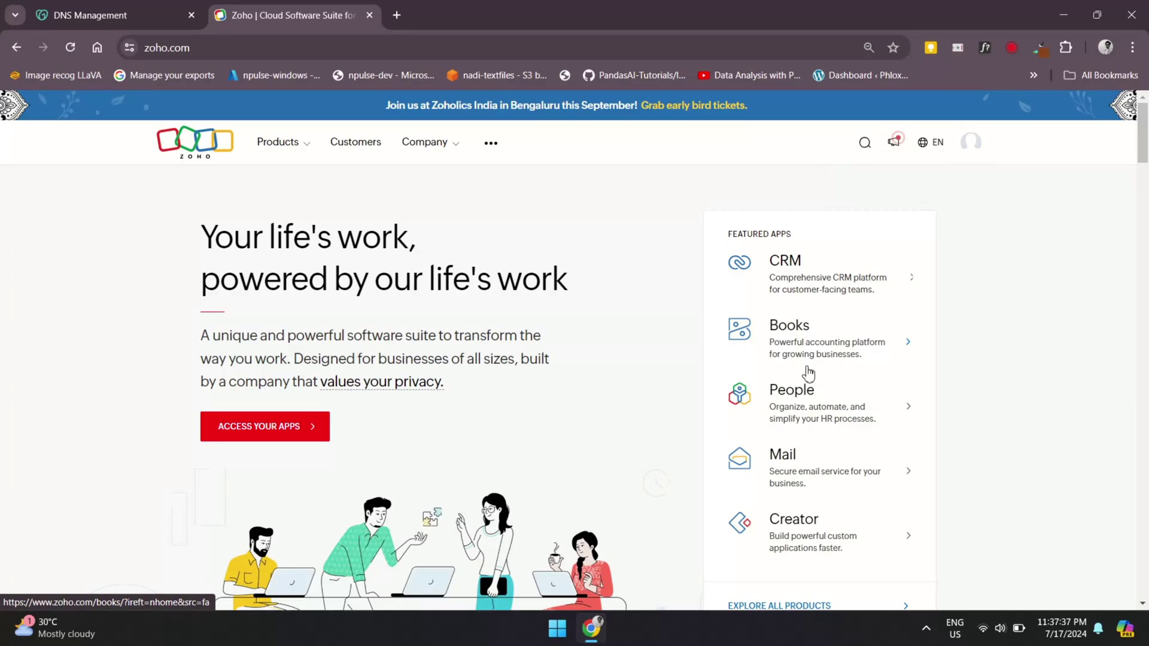
click(788, 478)
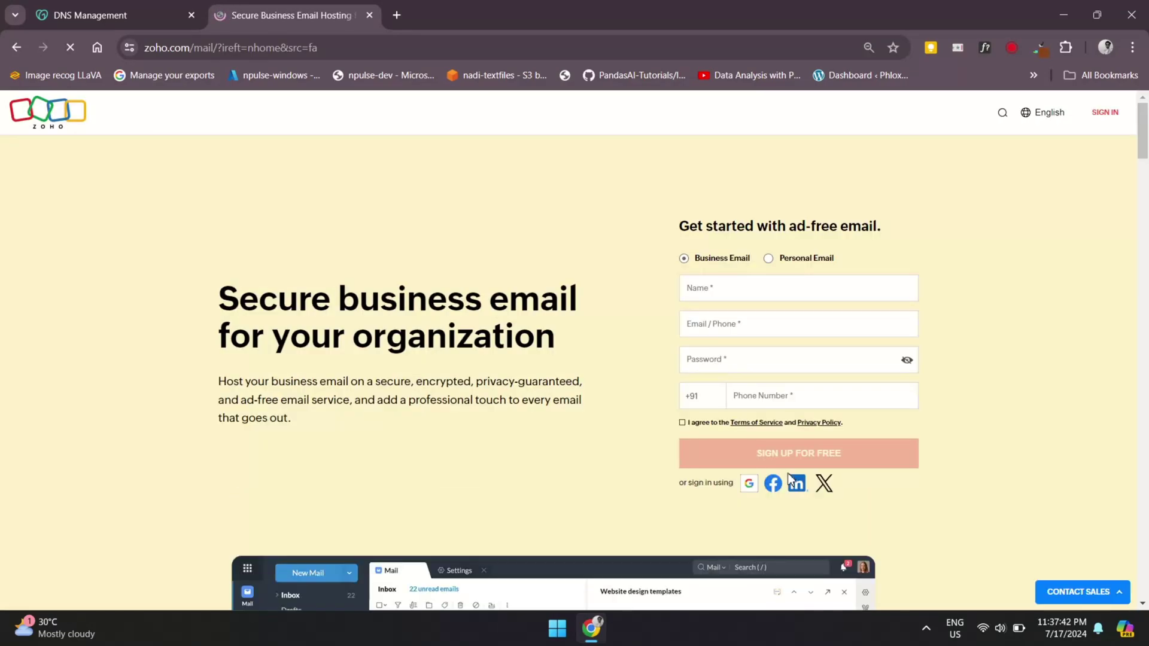
Start Zoho Mail account creation, verify the mobile number with the sent code, and continue
click(569, 371)
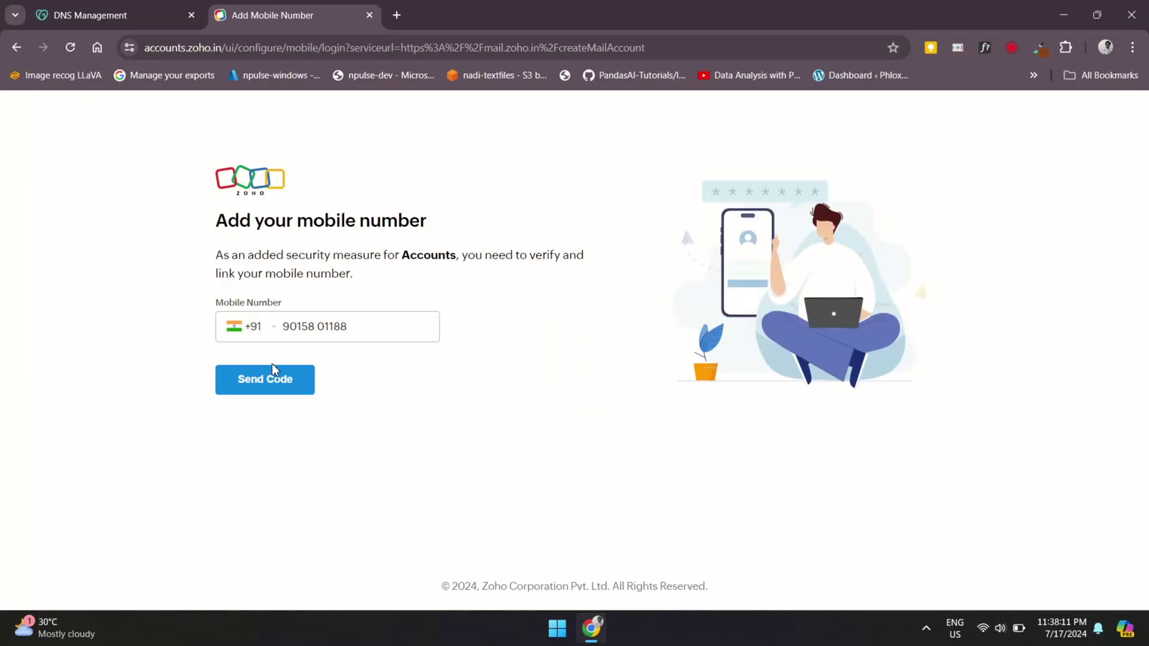
click(267, 383)
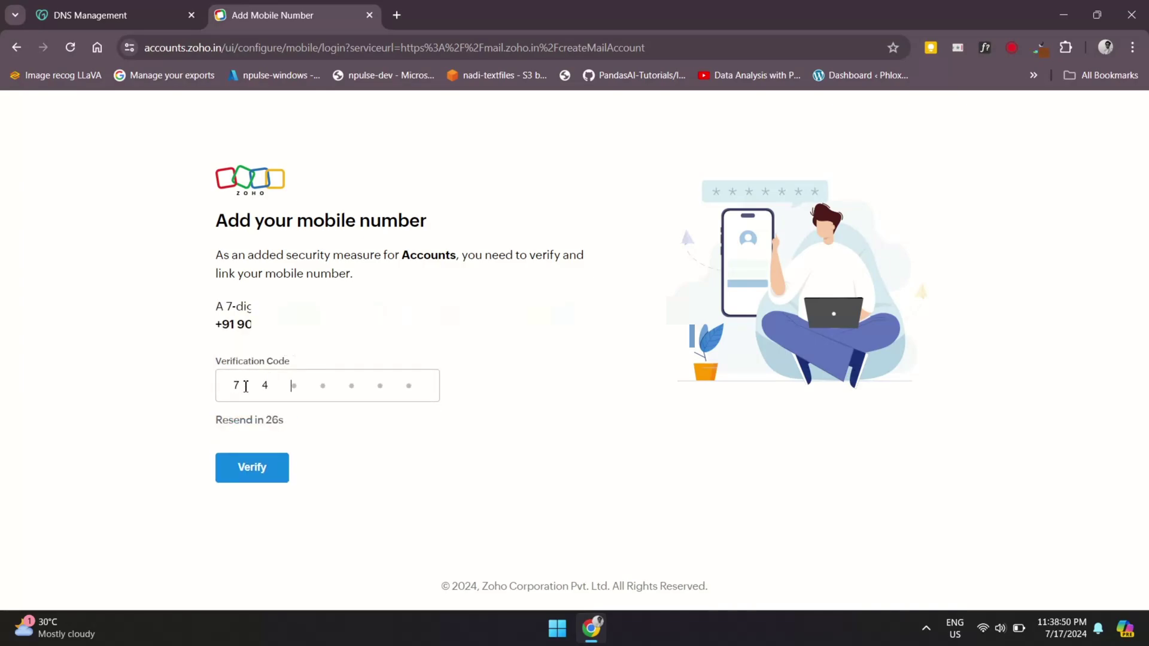
click(230, 462)
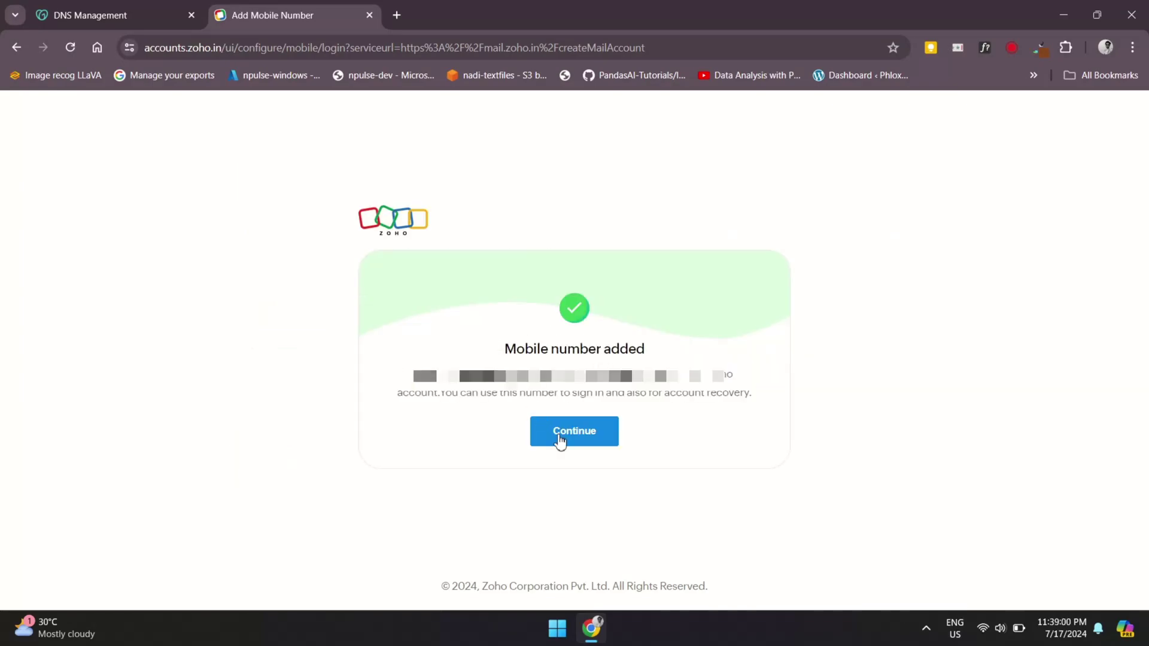
click(587, 435)
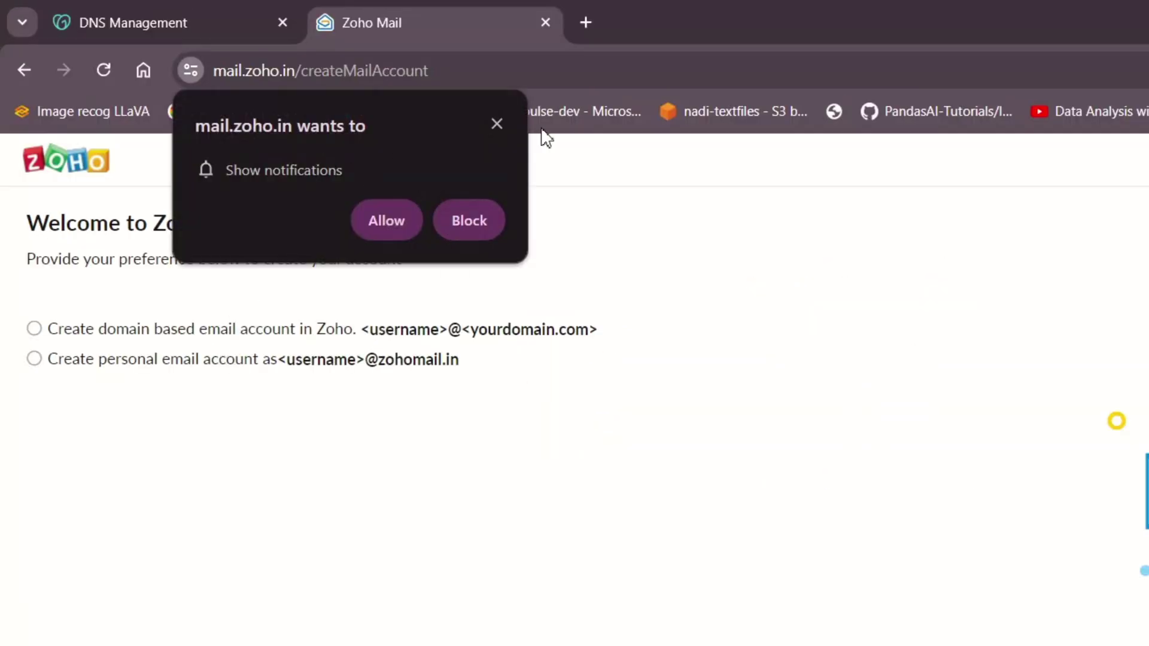
Allow notifications and select 'Create domain based email account'
click(392, 222)
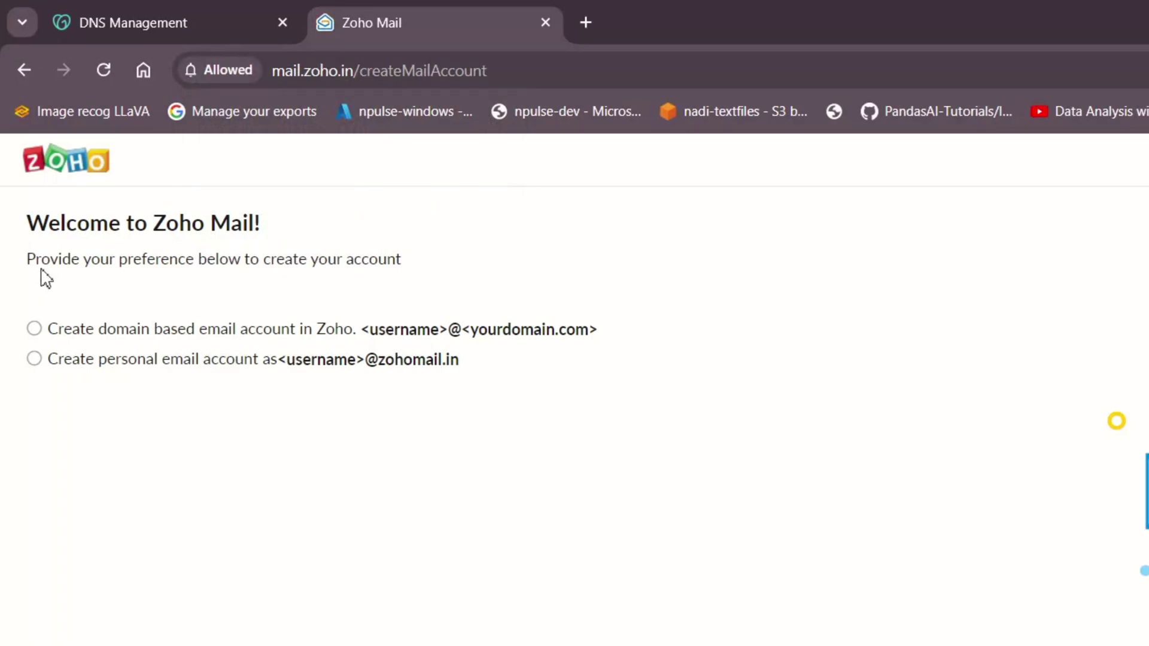
drag(27, 258, 389, 288)
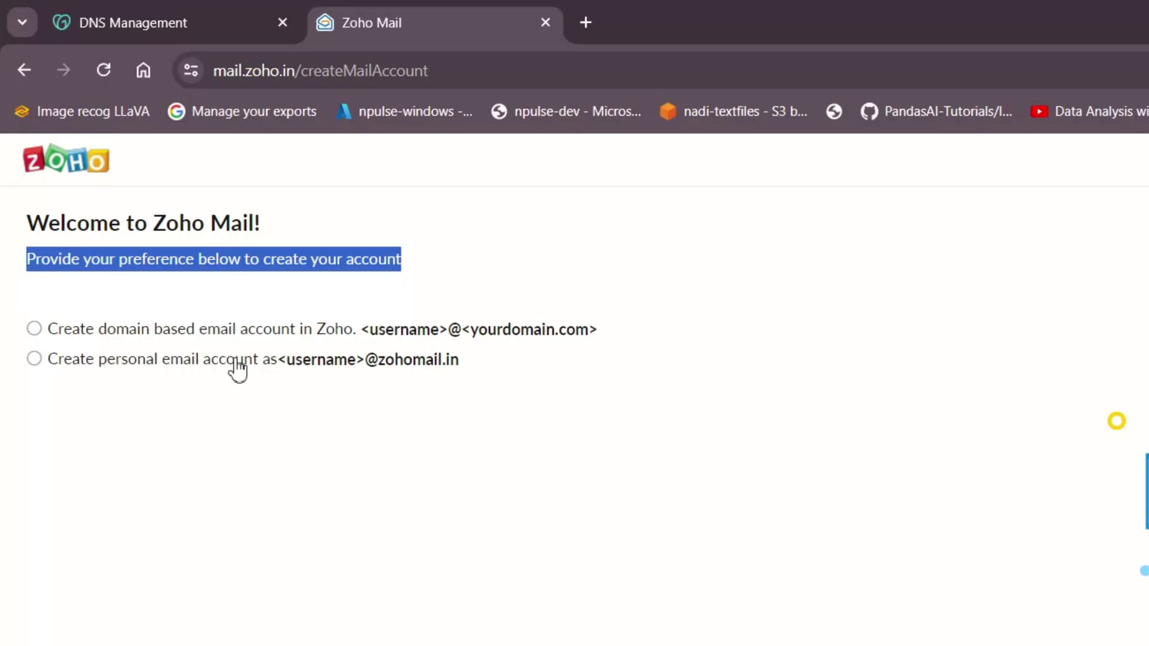
click(34, 328)
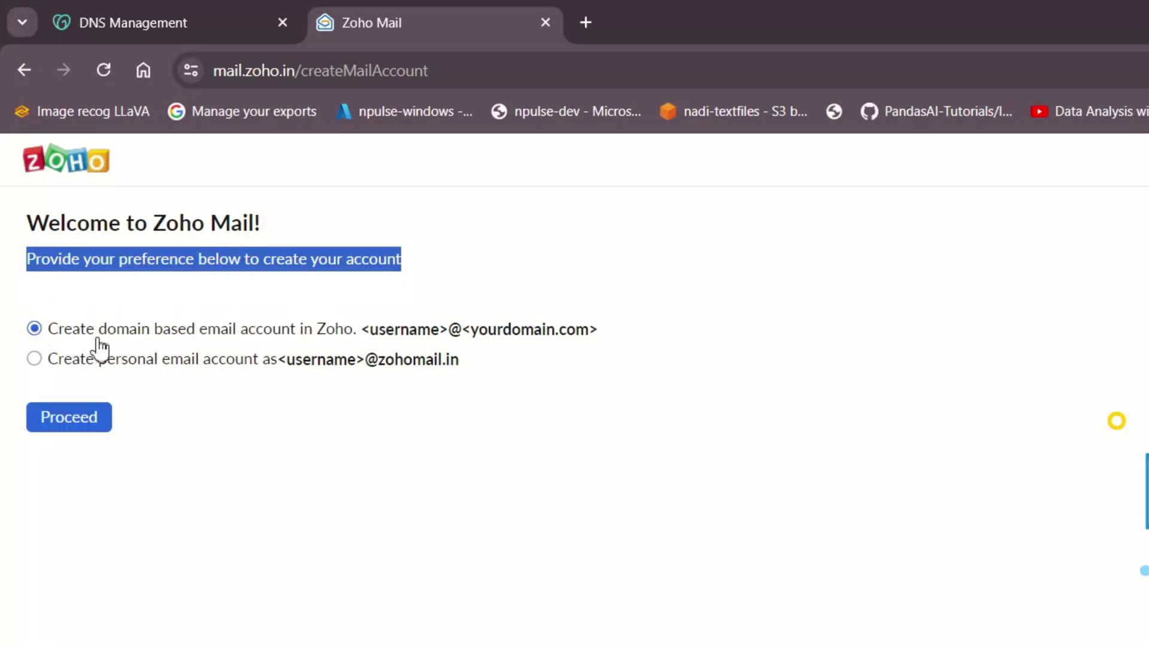
Proceed with the domain-based account, allow notifications, and start the free plan with Try Now
click(96, 415)
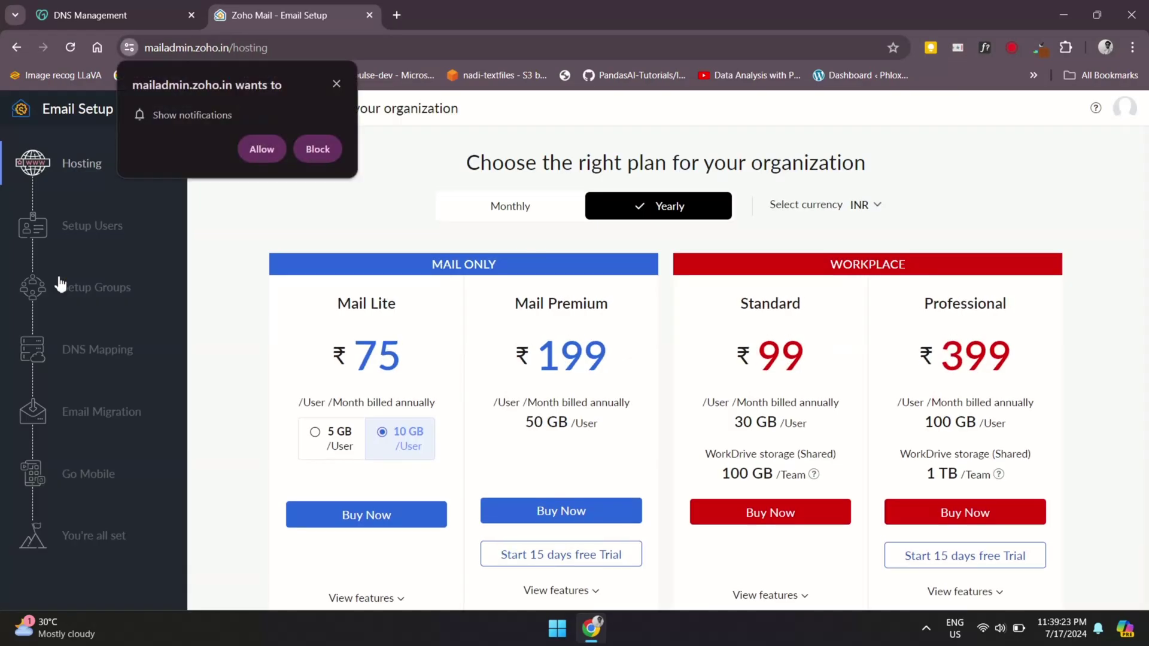
click(260, 148)
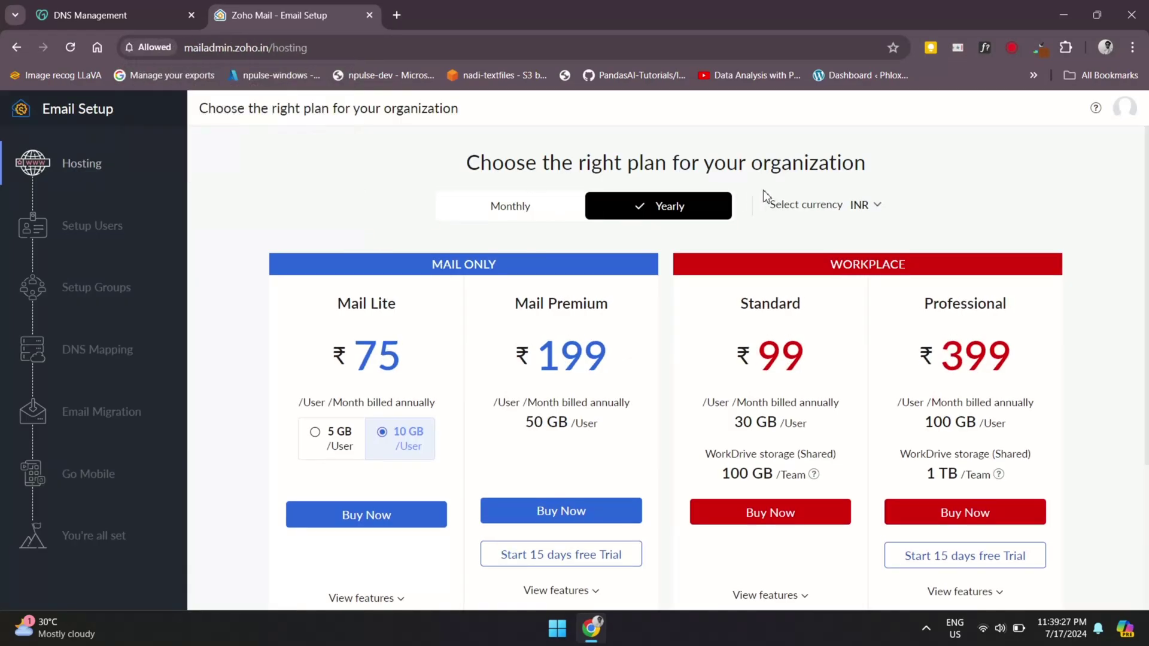
scroll(545, 319, down, 3)
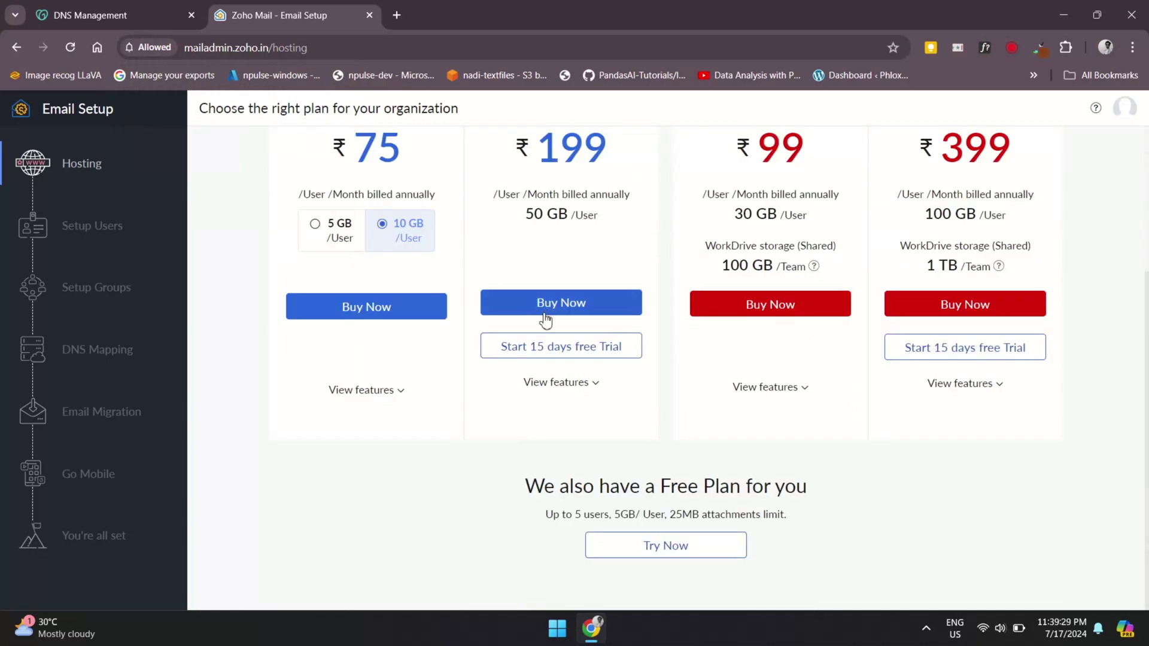
scroll(546, 319, down, 1)
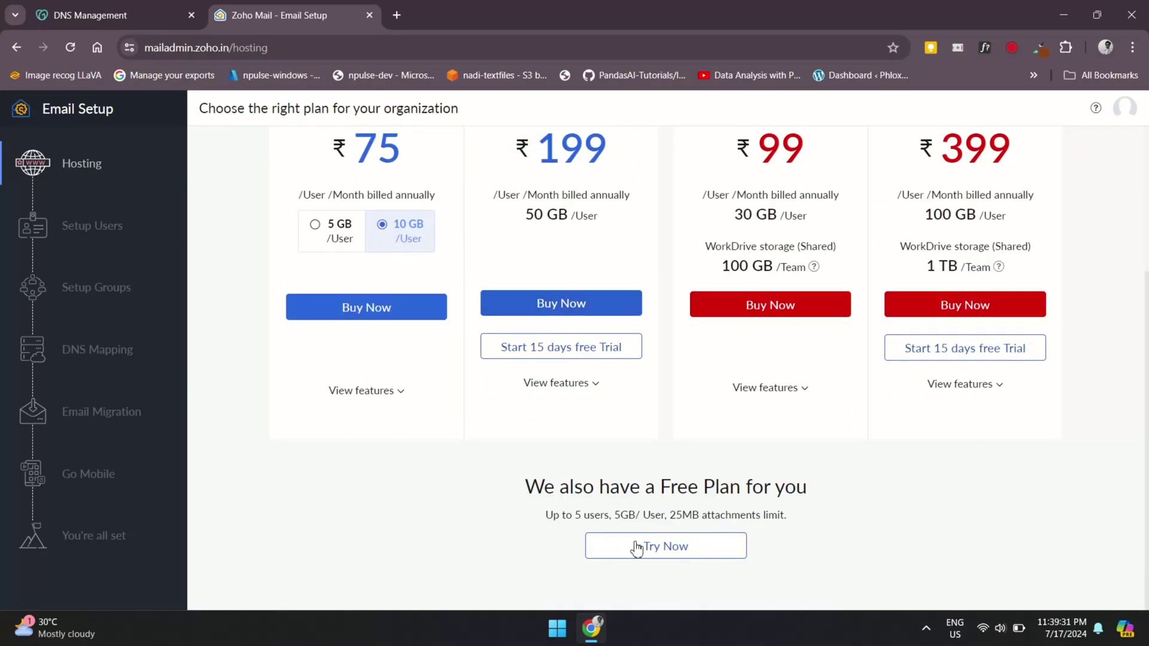
drag(513, 486, 813, 473)
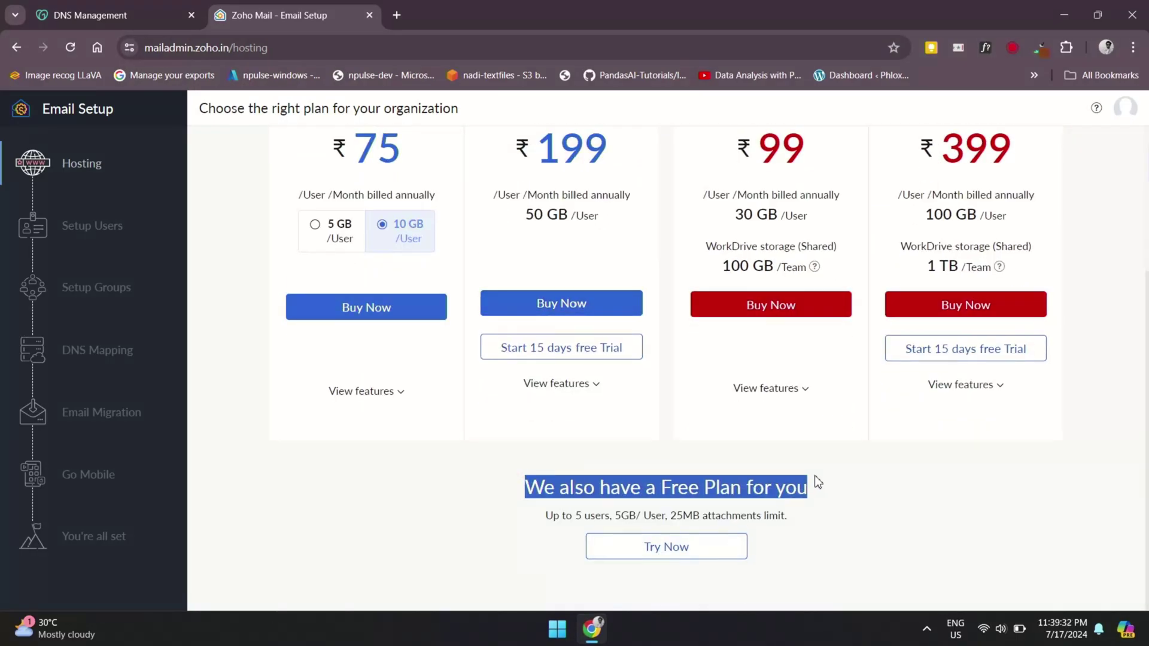
click(814, 476)
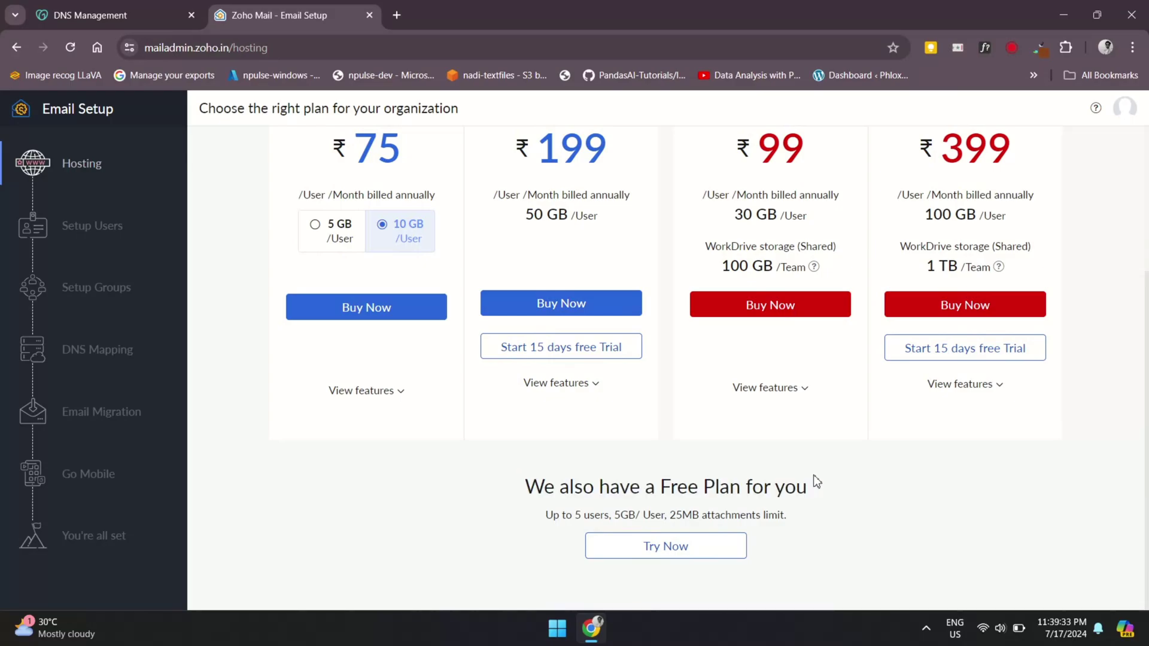
click(642, 548)
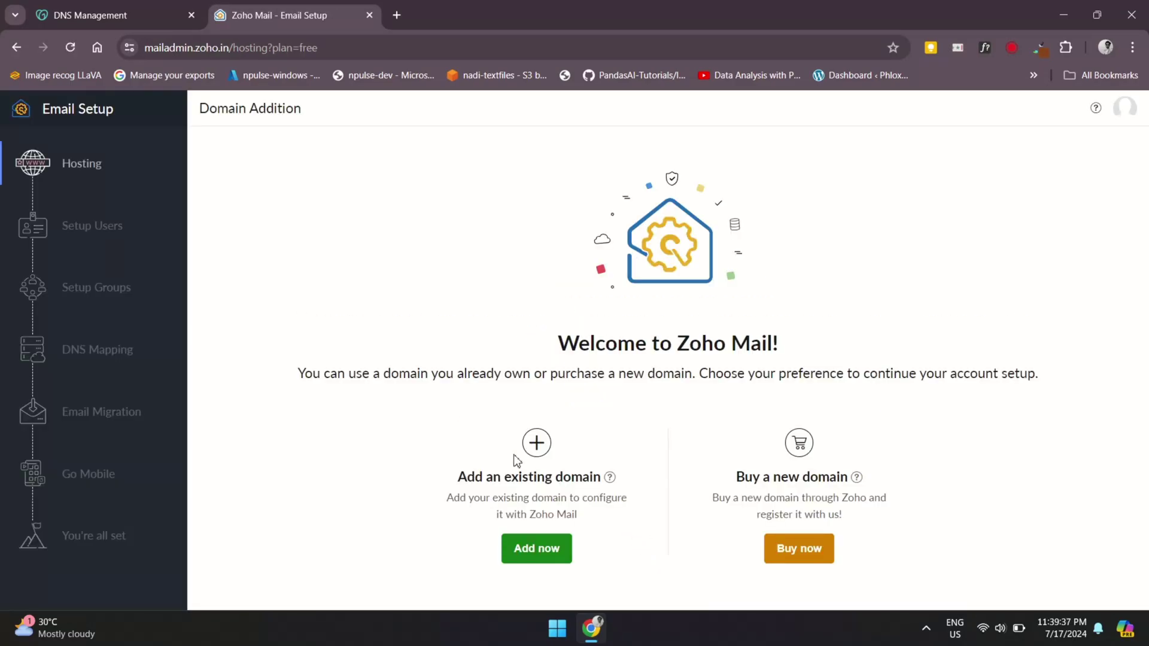
Review the Domain Addition options: Add an existing domain or Buy a new domain
drag(522, 344, 820, 350)
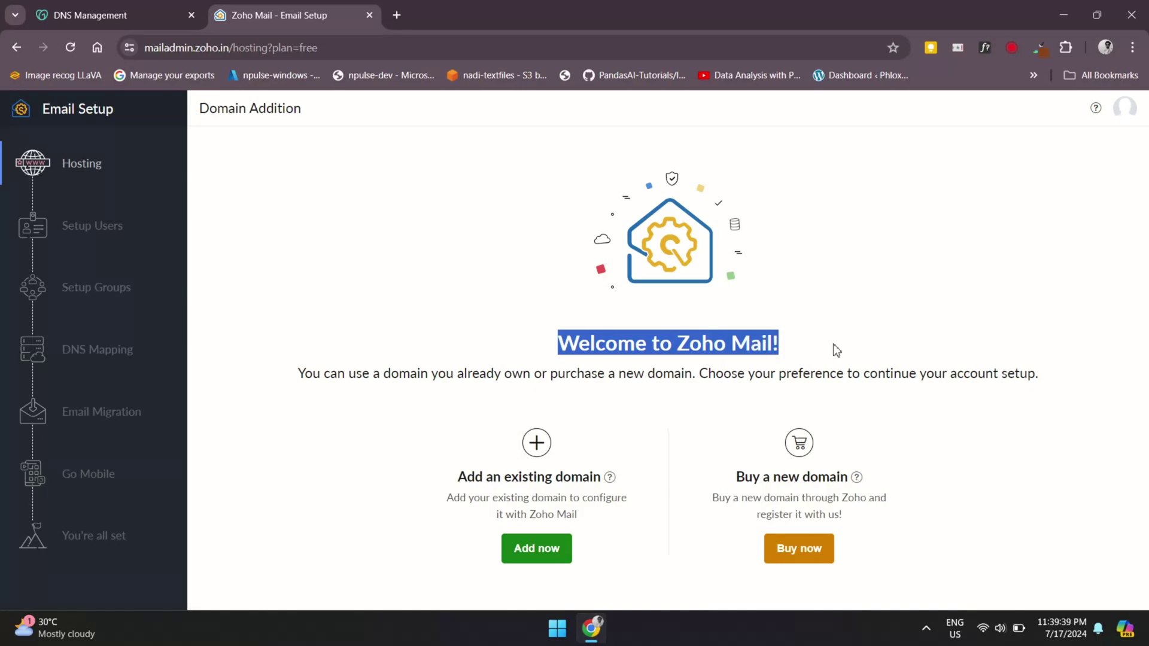
click(836, 350)
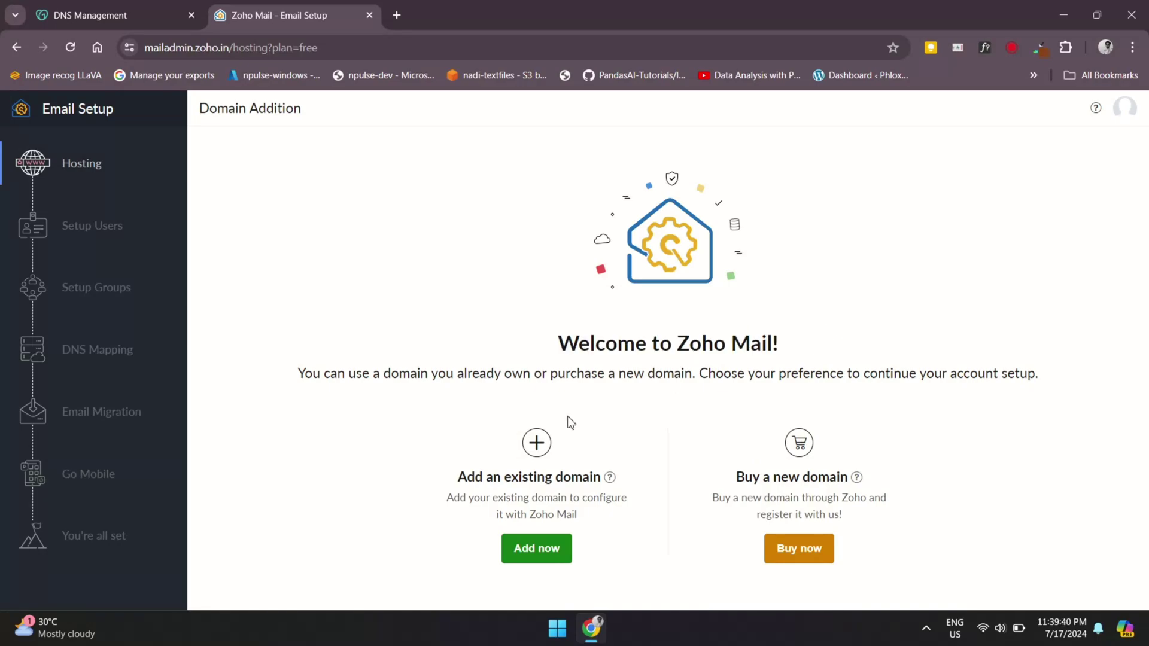
triple_click(502, 477)
double_click(776, 476)
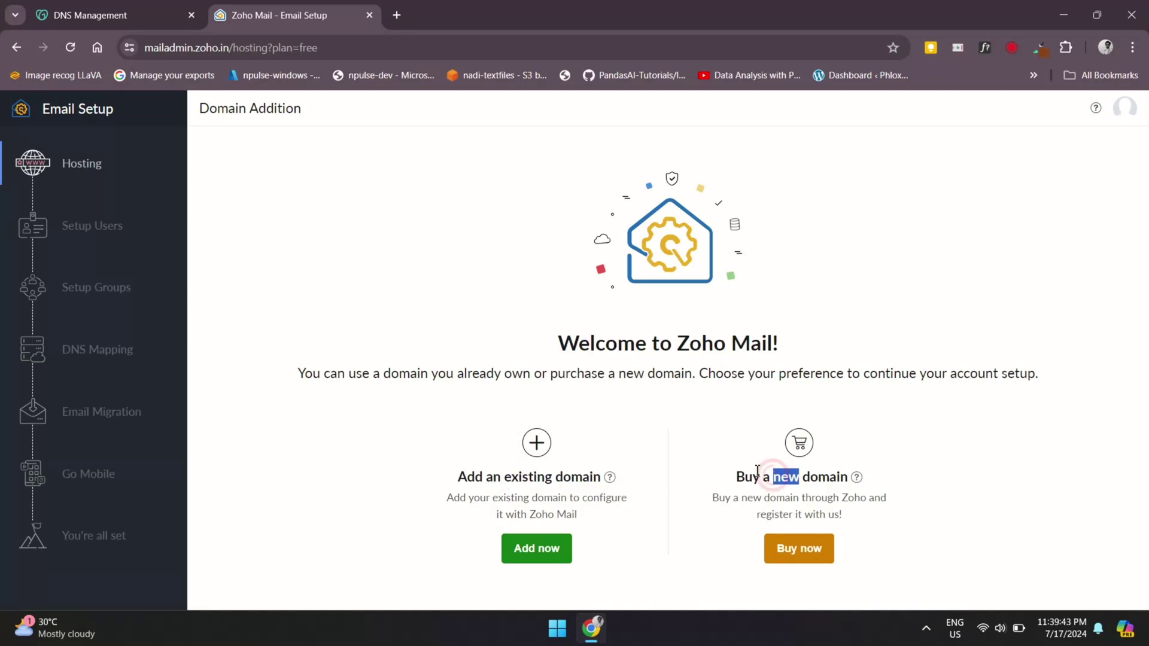
triple_click(757, 475)
click(426, 473)
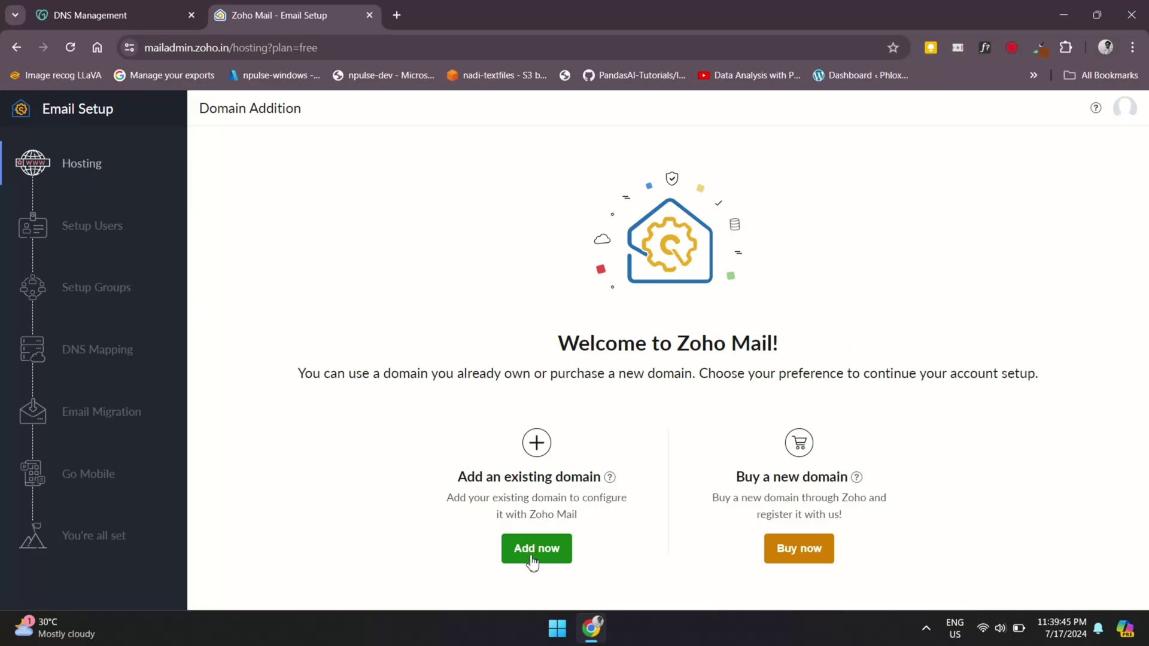
Choose to add an existing domain and paste globaldynamics.in copied from GoDaddy
click(531, 558)
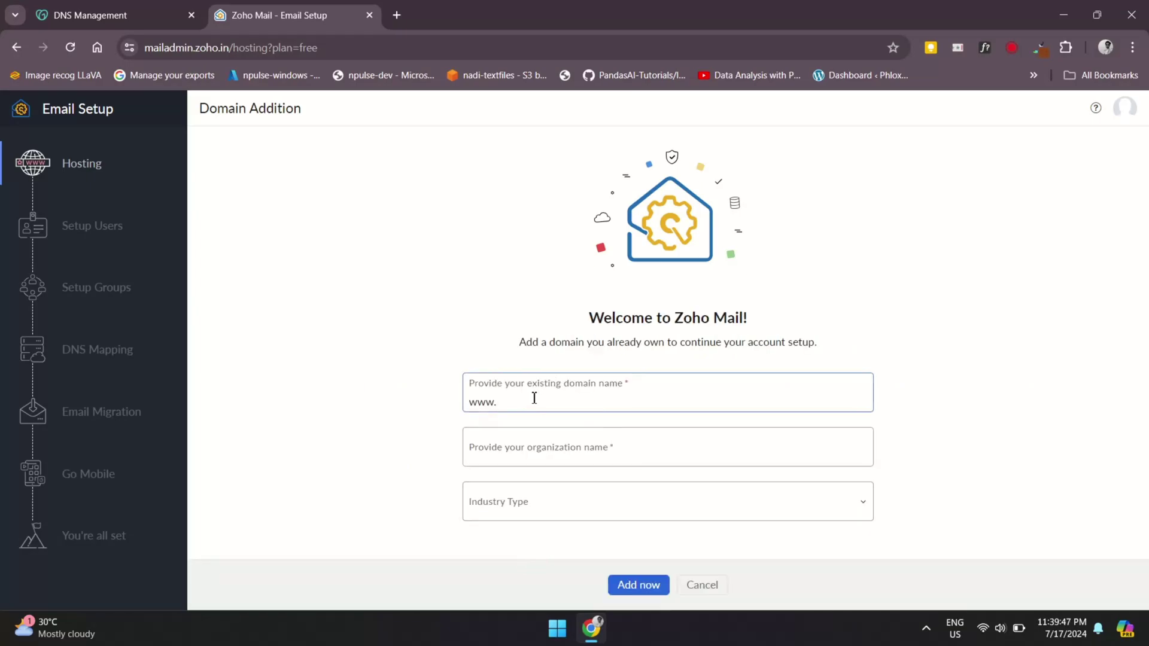
key(ctrl+Tab)
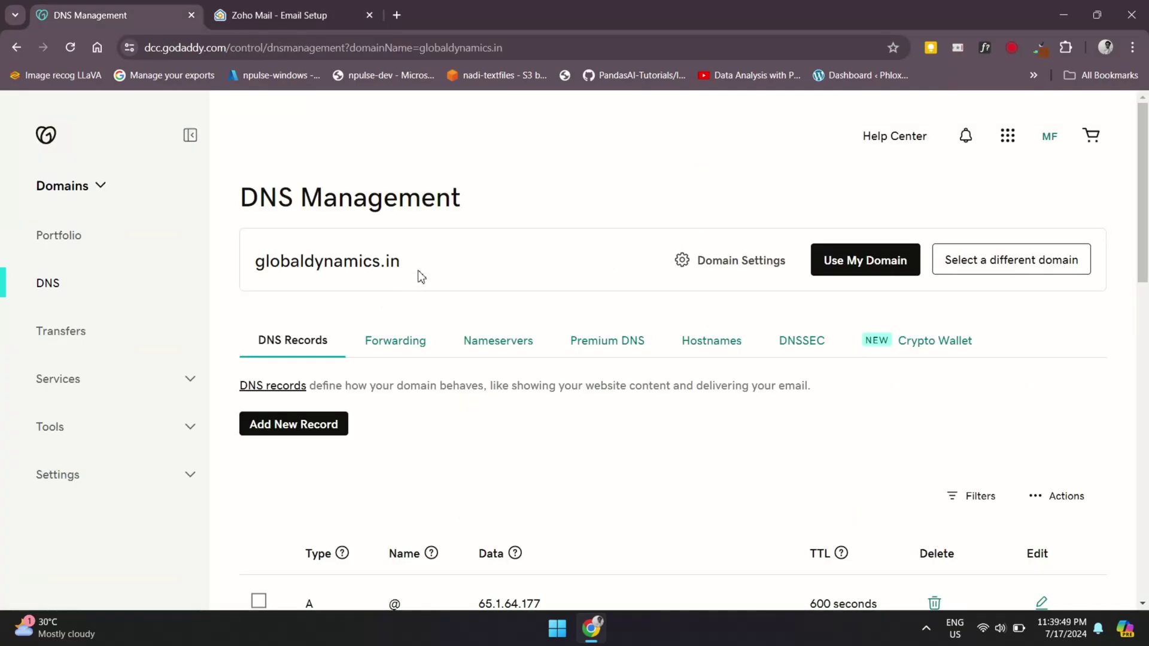
drag(423, 272, 260, 263)
key(ctrl+c)
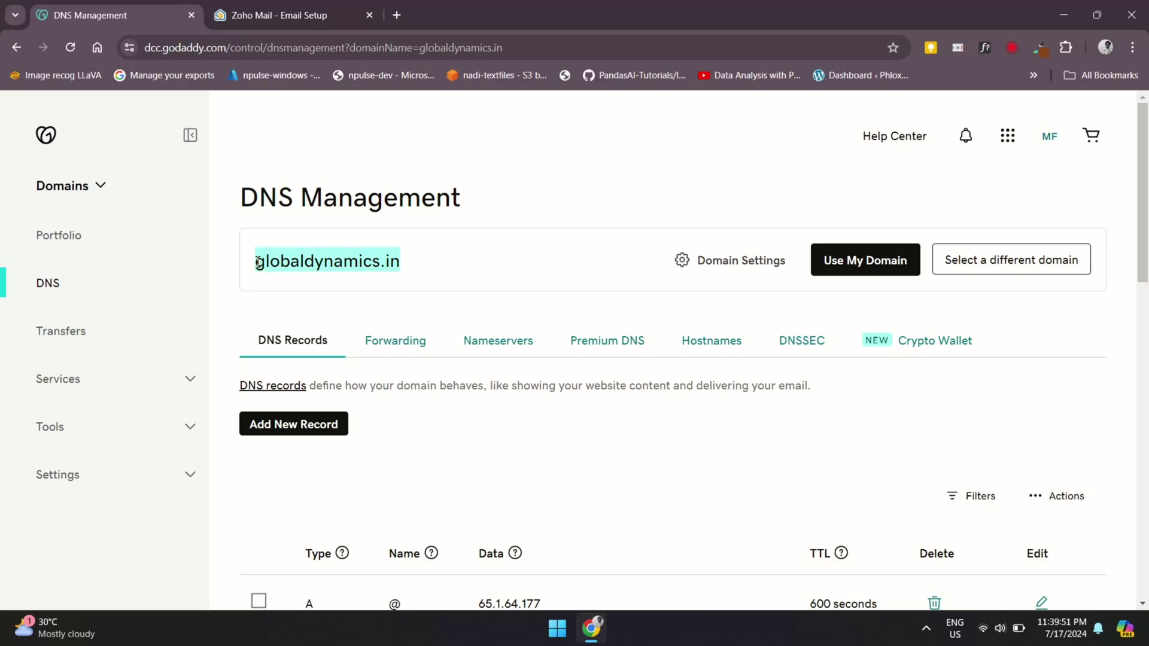
key(ctrl+Tab)
key(ctrl+v)
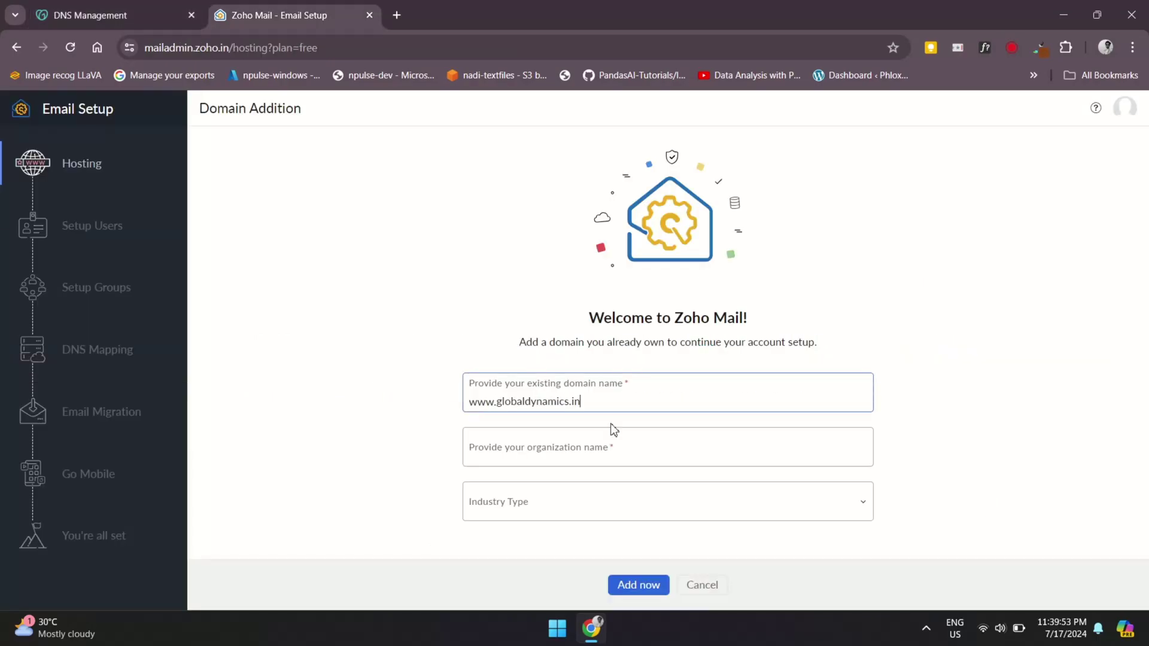
Enter organisation Global Dynamics, choose Financial Services industry, and add the domain
click(541, 449)
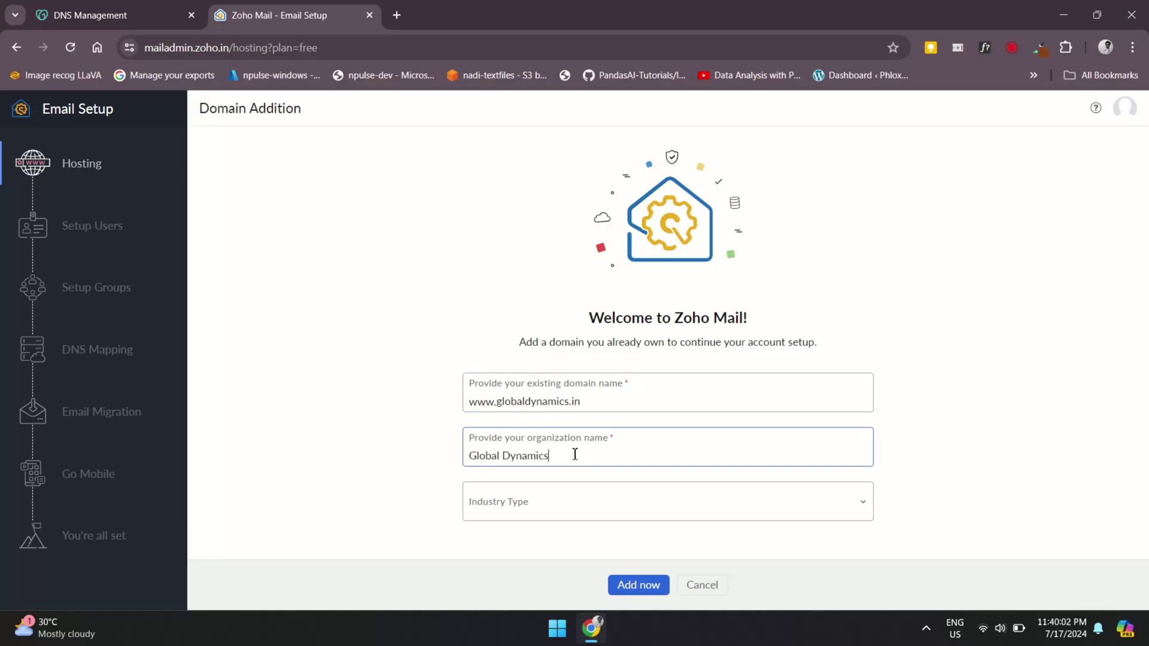
click(539, 509)
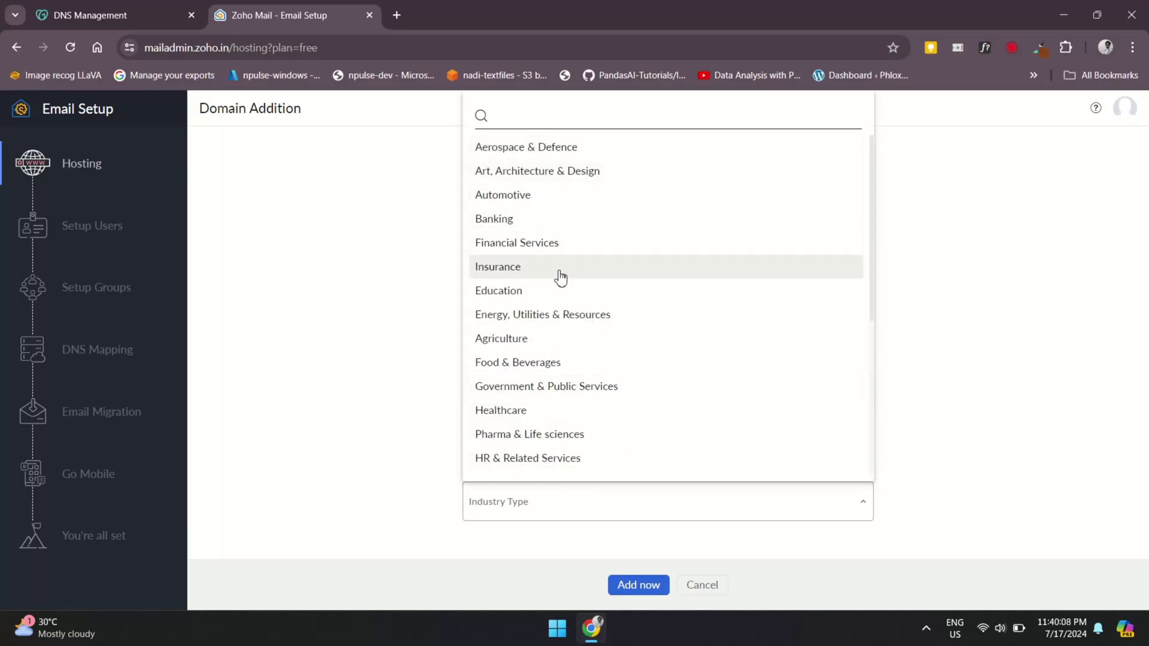
click(543, 252)
click(638, 584)
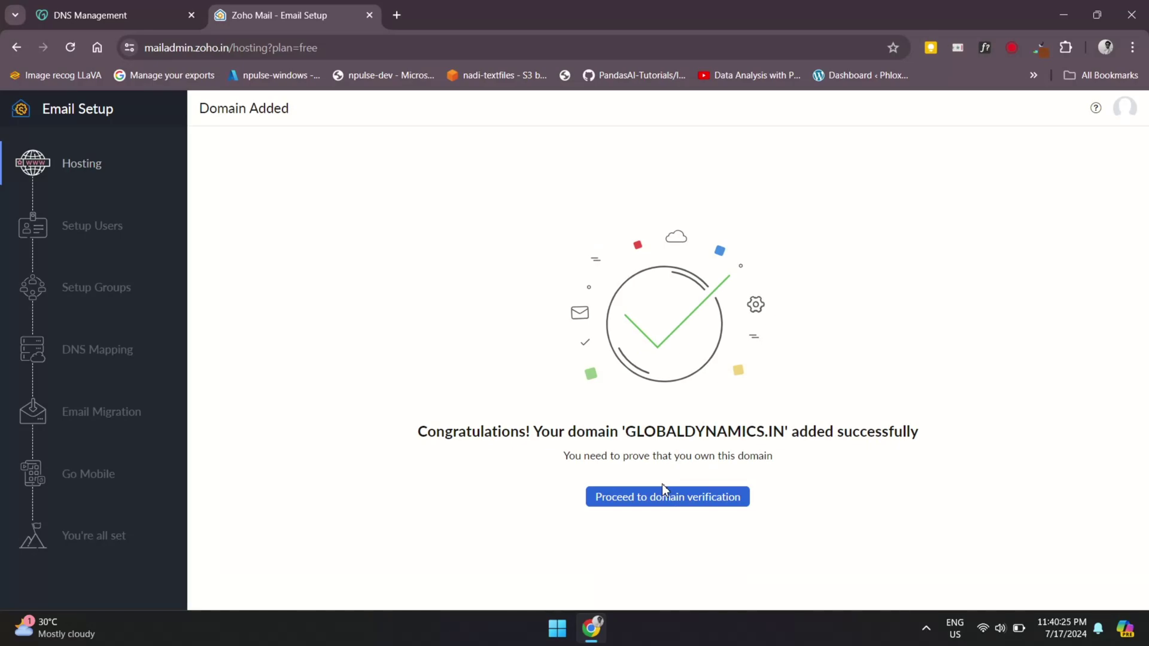
Copy Zoho's TXT verification value and return to GoDaddy's DNS Management page
drag(437, 430, 849, 452)
click(849, 455)
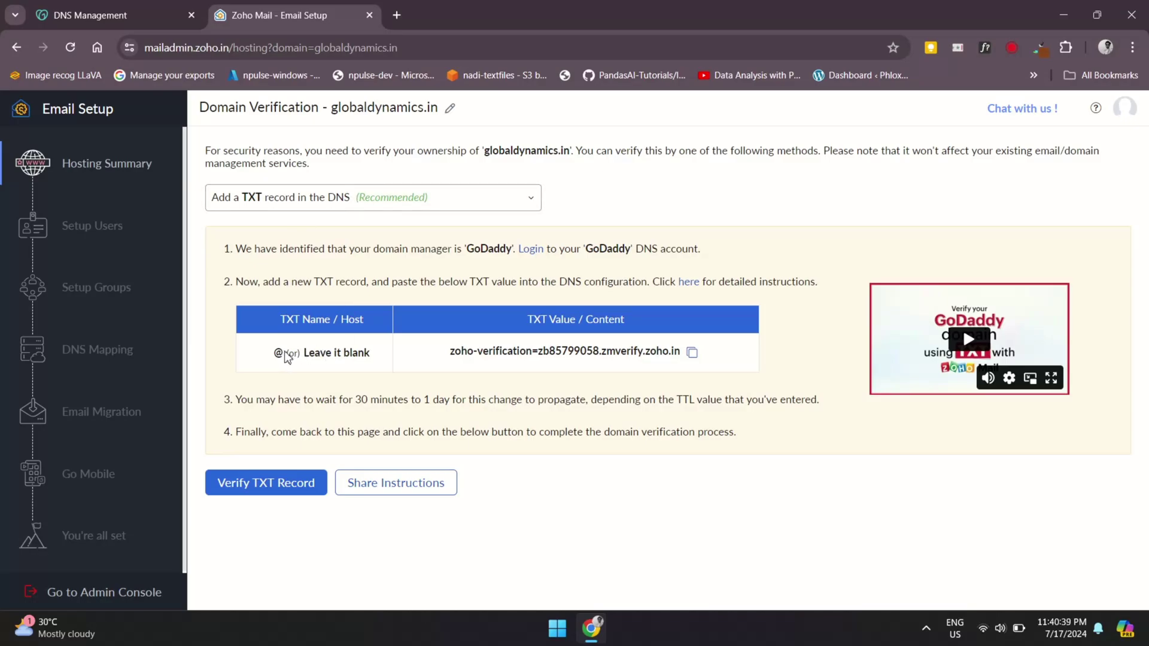
click(692, 352)
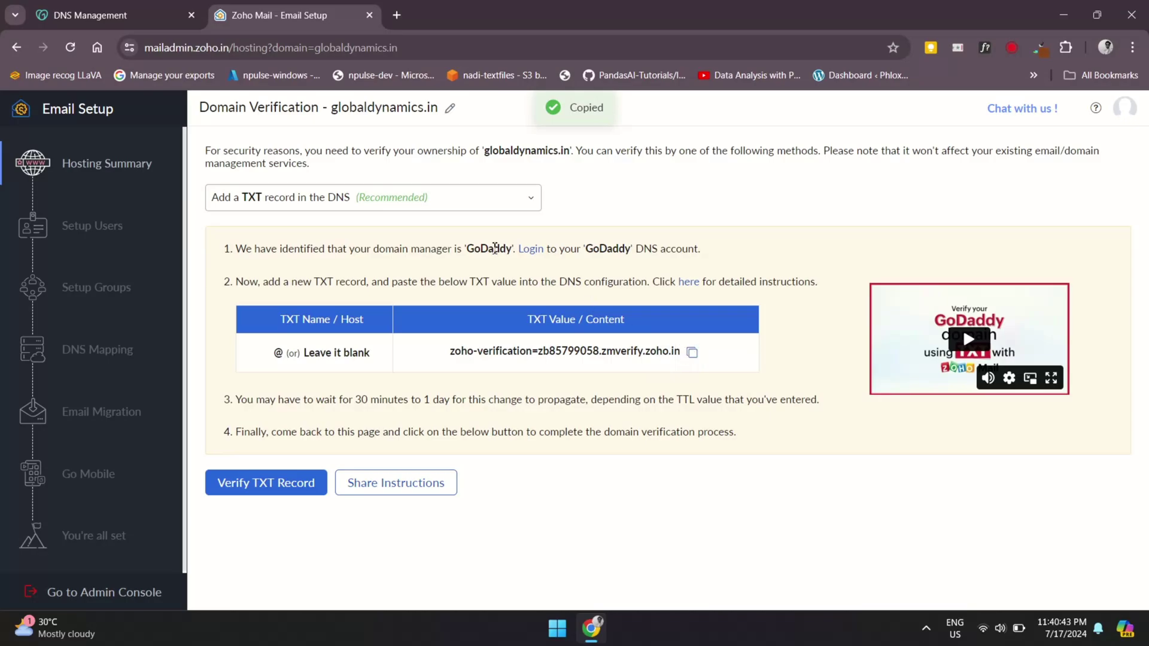
drag(407, 252, 529, 250)
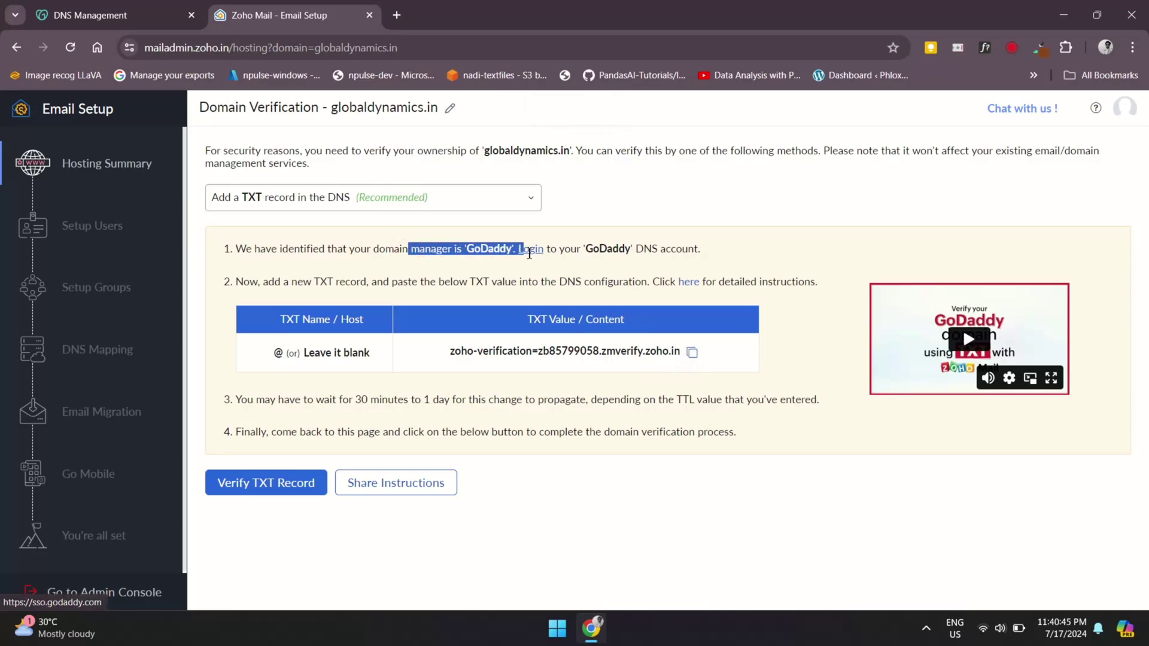
click(365, 281)
On GoDaddy's DNS page, start a new DNS record of type TXT
click(108, 8)
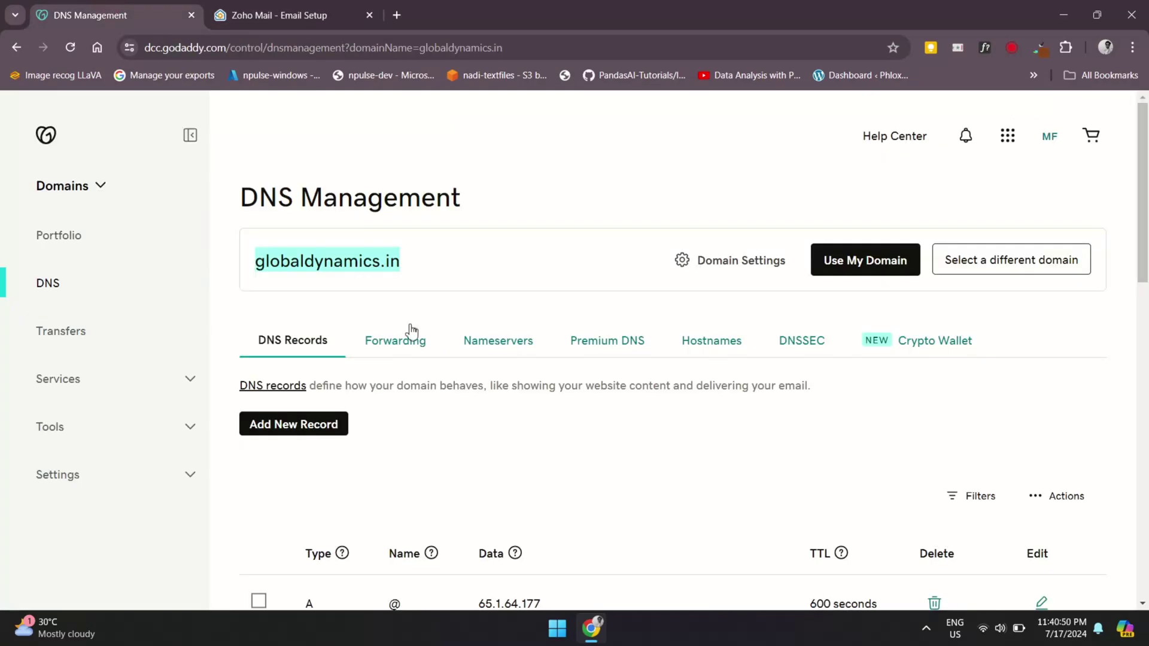
scroll(411, 329, down, 3)
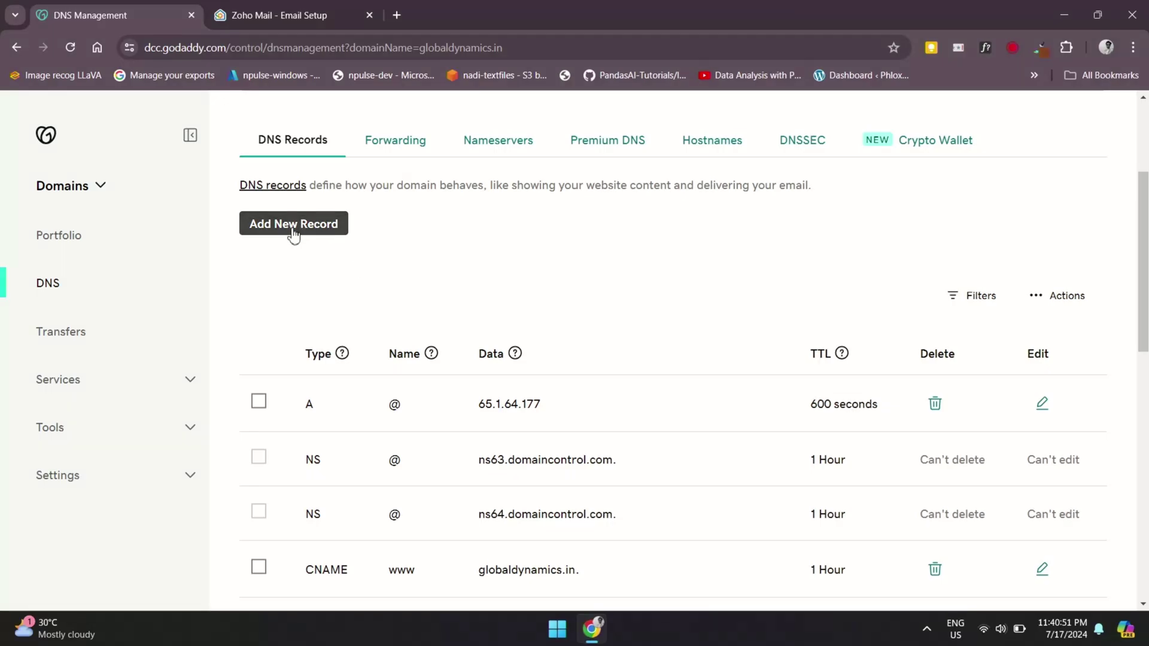
click(292, 226)
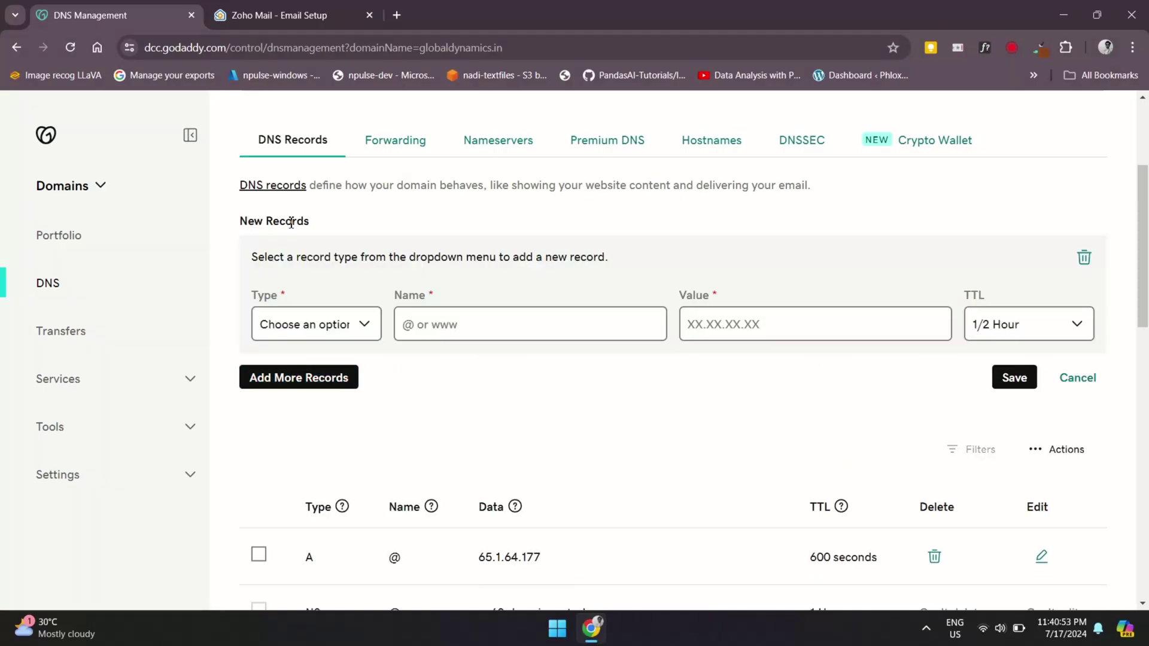
click(359, 323)
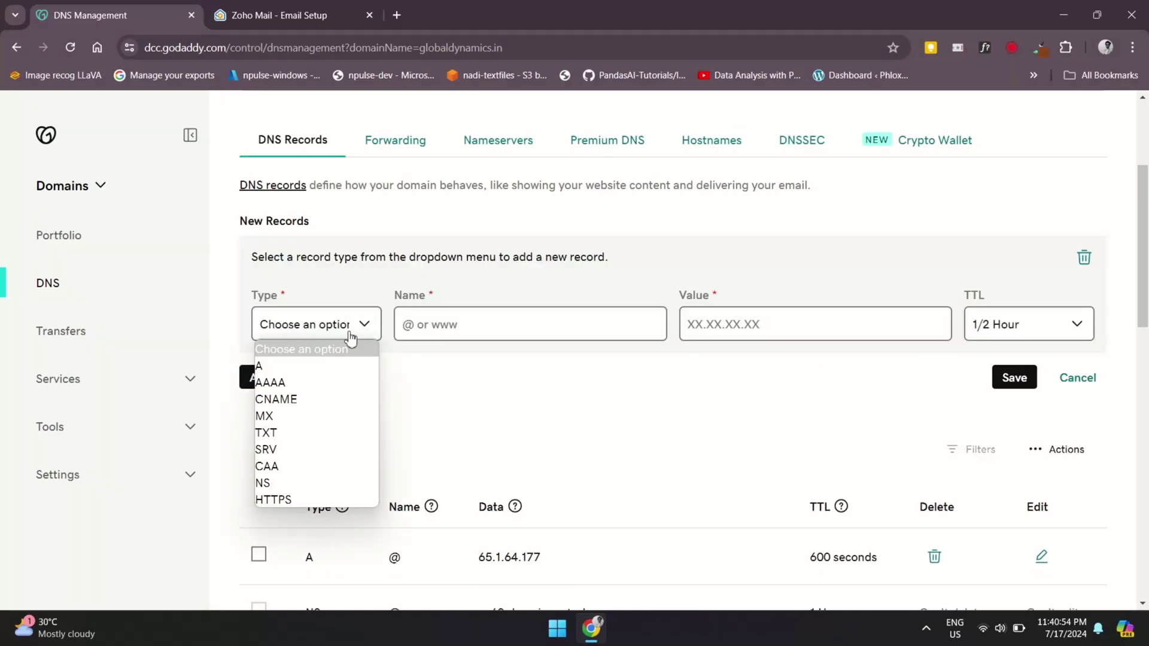
click(309, 434)
Name the record @, paste the Zoho verification value, save, and check it lists with 1 Hour TTL
click(433, 318)
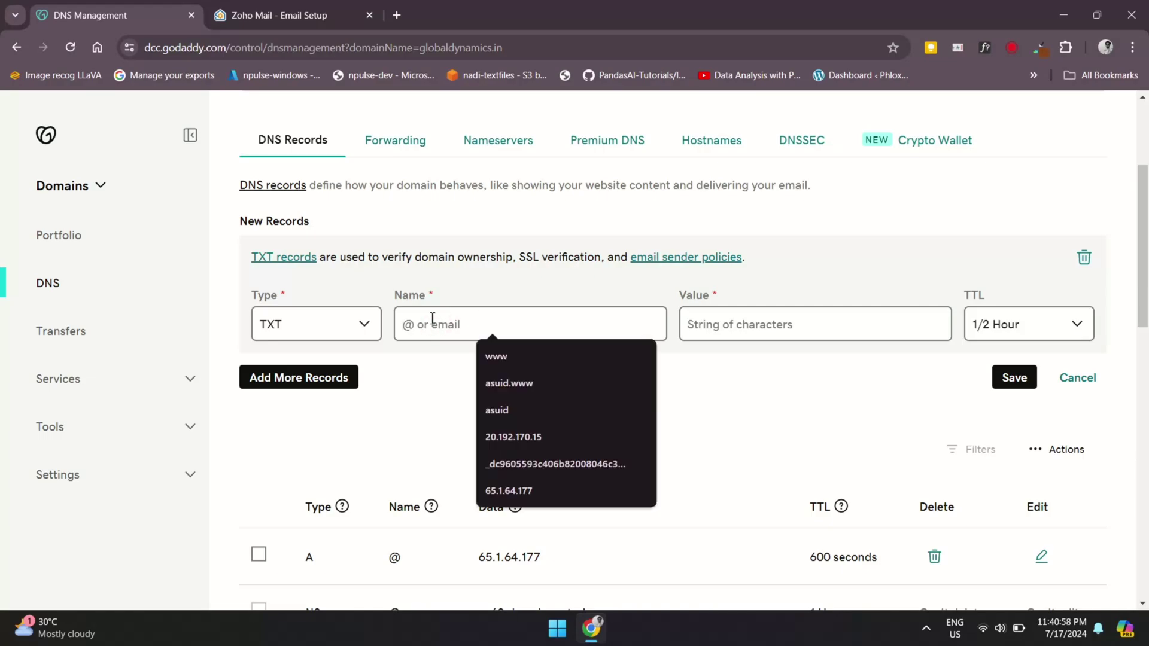
text(@)
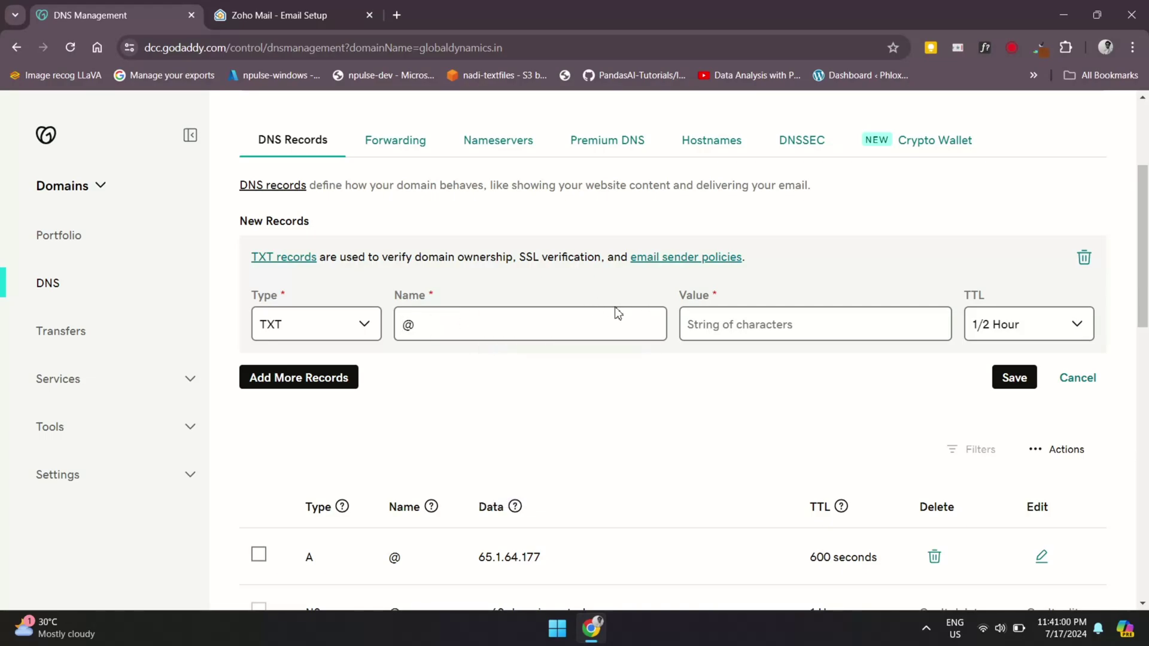
click(693, 318)
key(ctrl+v)
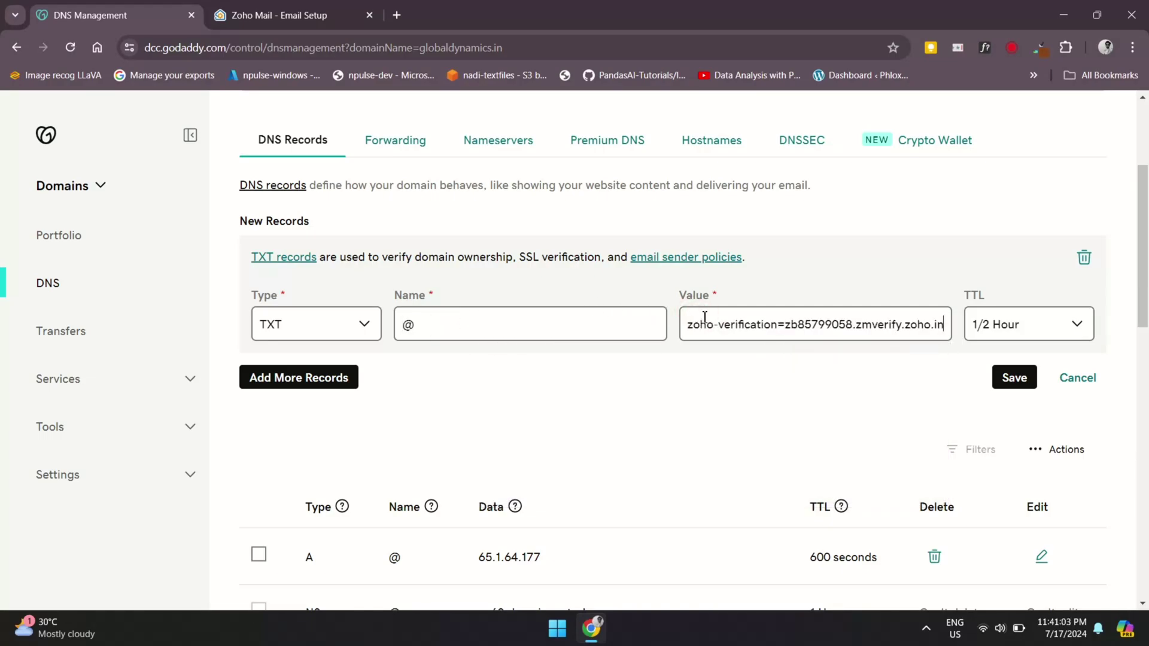
click(1027, 381)
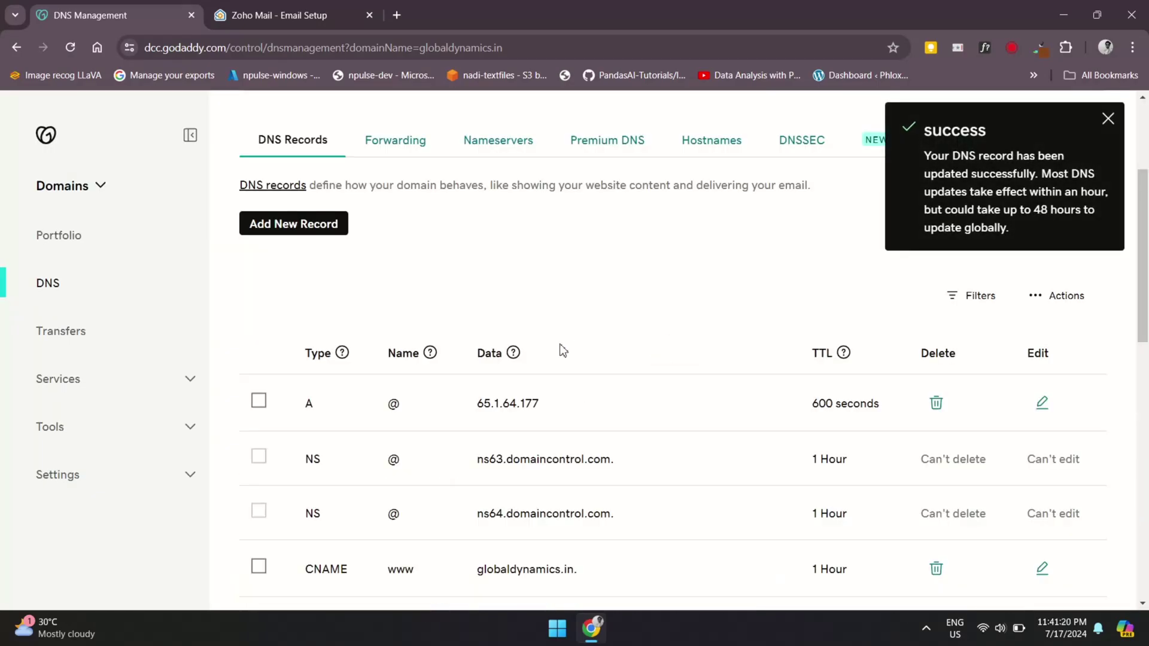
scroll(575, 389, down, 5)
drag(362, 428, 569, 469)
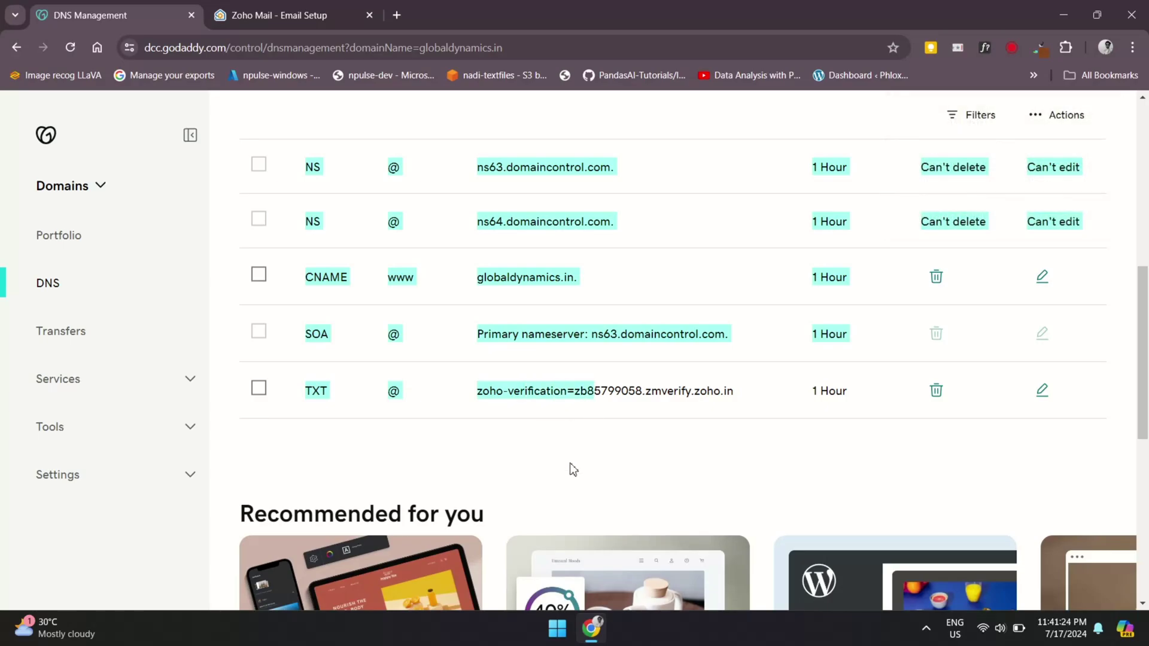
Verify the TXT record in Zoho Mail, then select the suggested login name to replace it
click(569, 464)
key(ctrl+Tab)
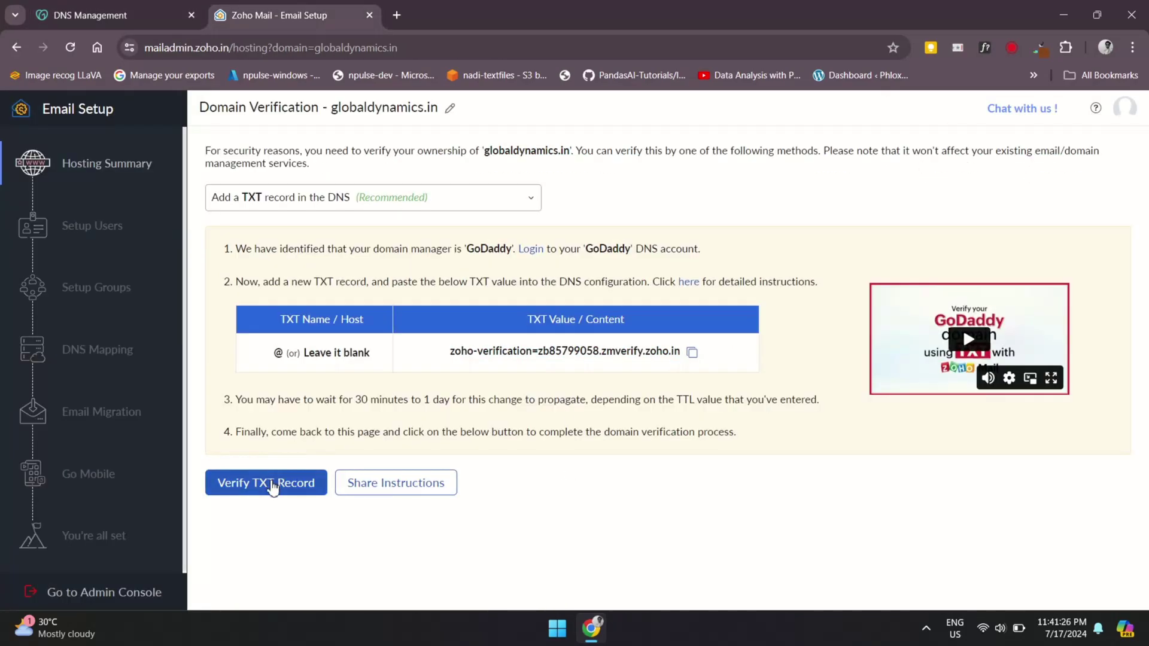
drag(285, 398, 542, 400)
click(541, 401)
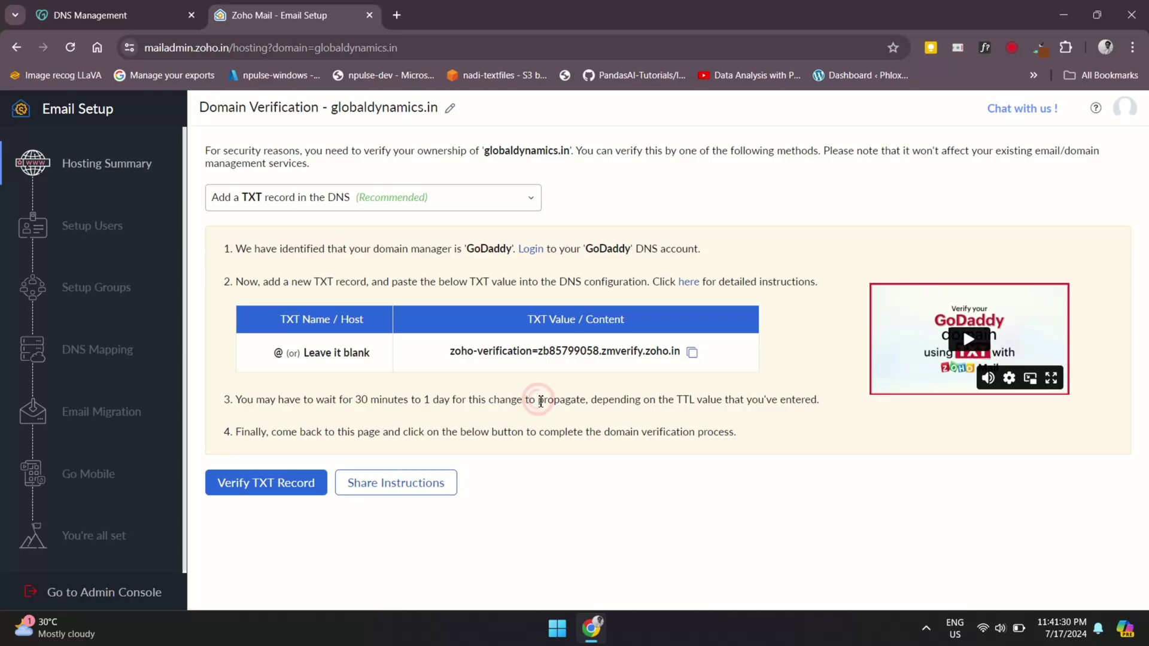
click(271, 487)
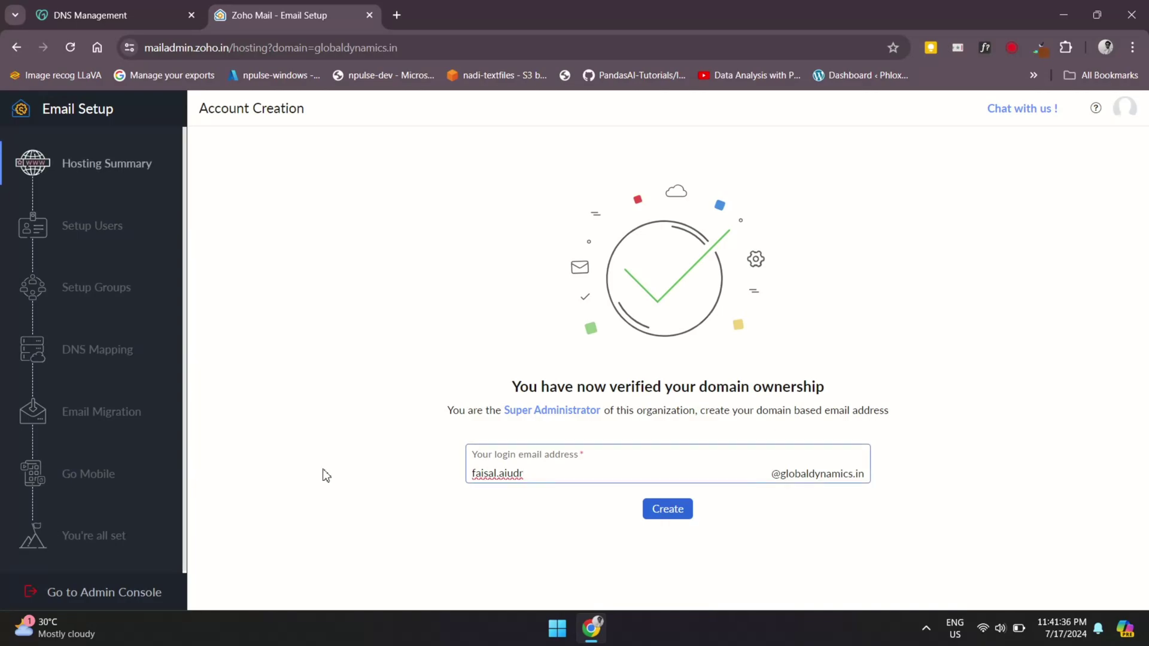
drag(507, 391, 777, 387)
click(778, 388)
double_click(591, 475)
click(575, 519)
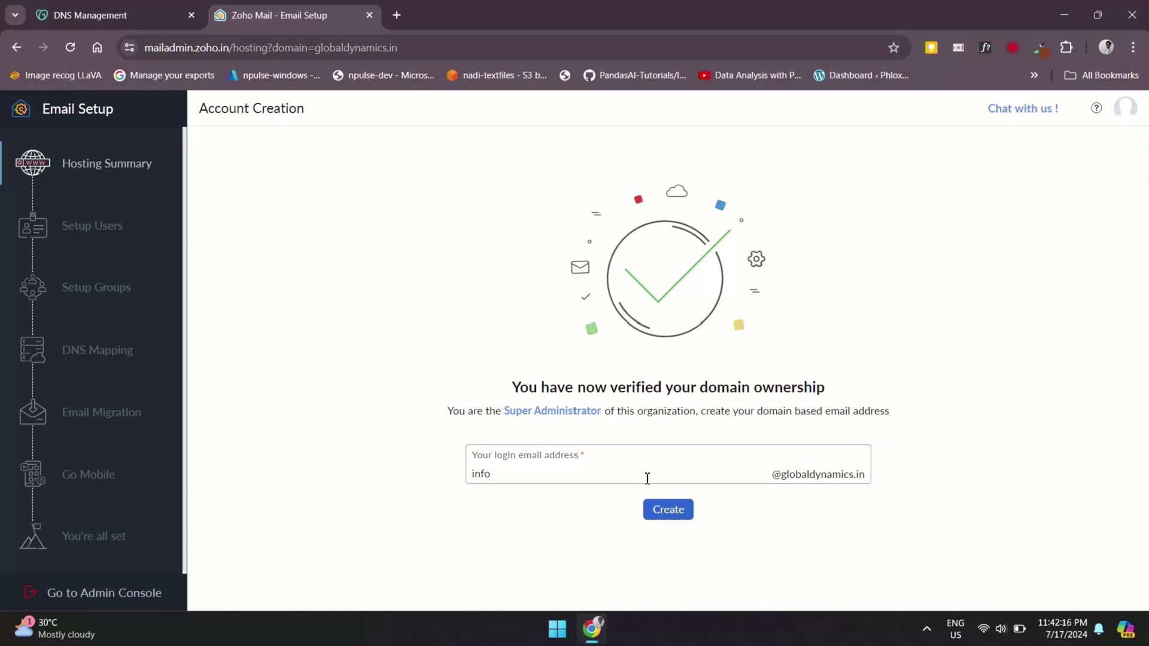
click(661, 516)
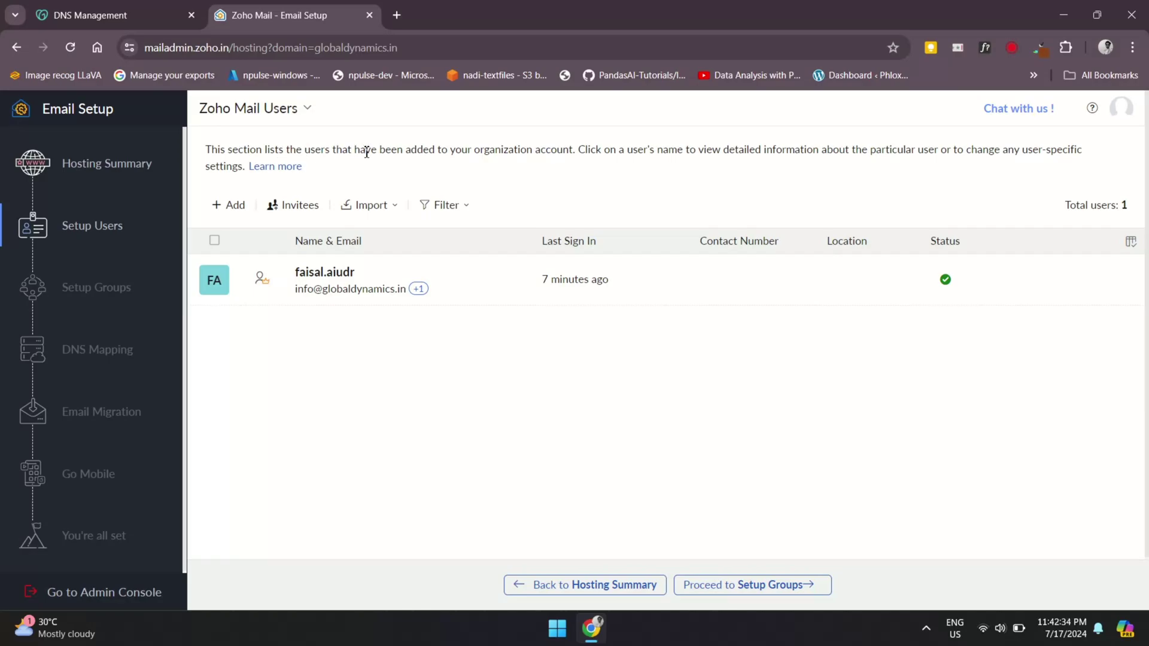
Begin adding a new user, entering a first and last name and starting the password
click(233, 203)
click(257, 221)
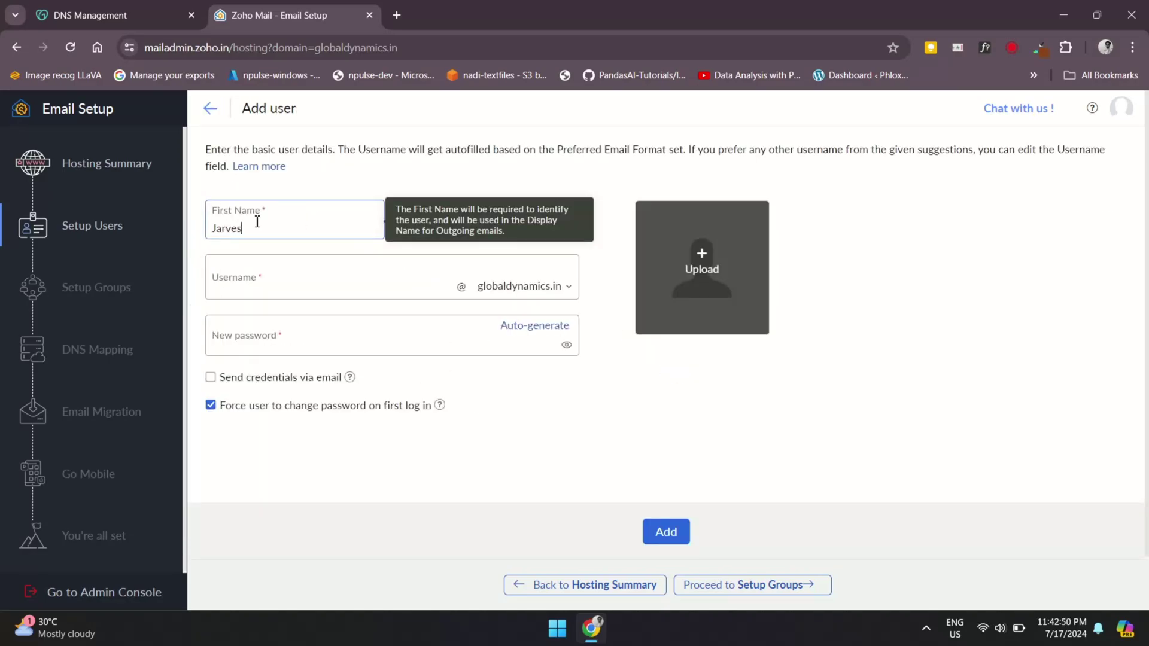
key(Tab)
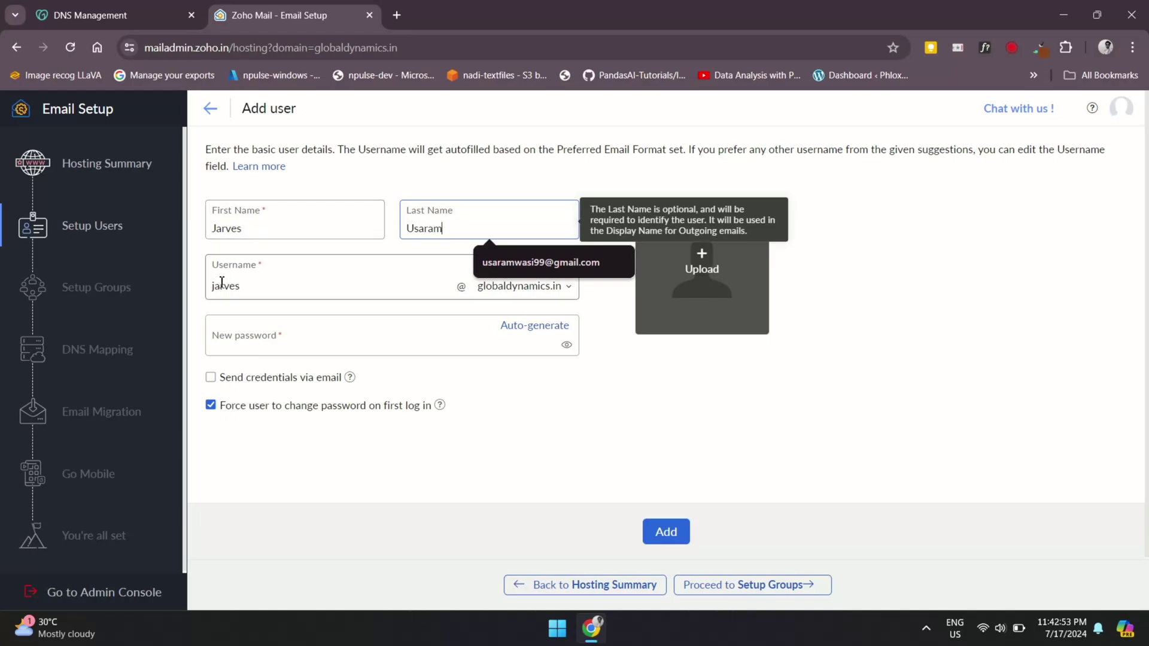
key(Tab)
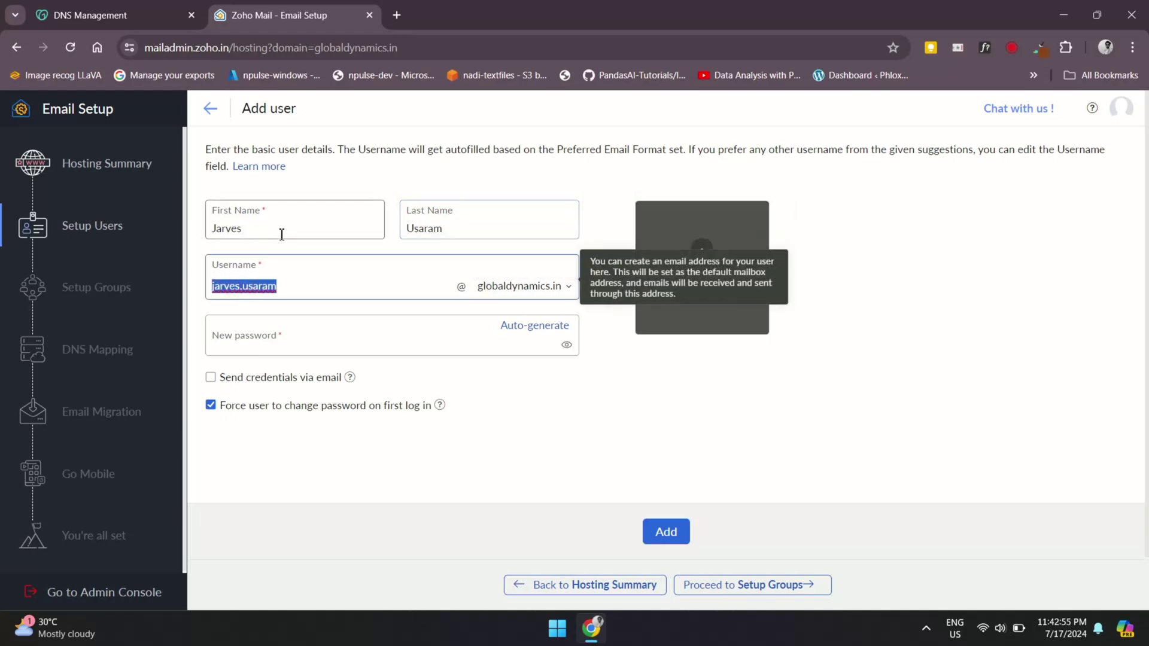
click(302, 281)
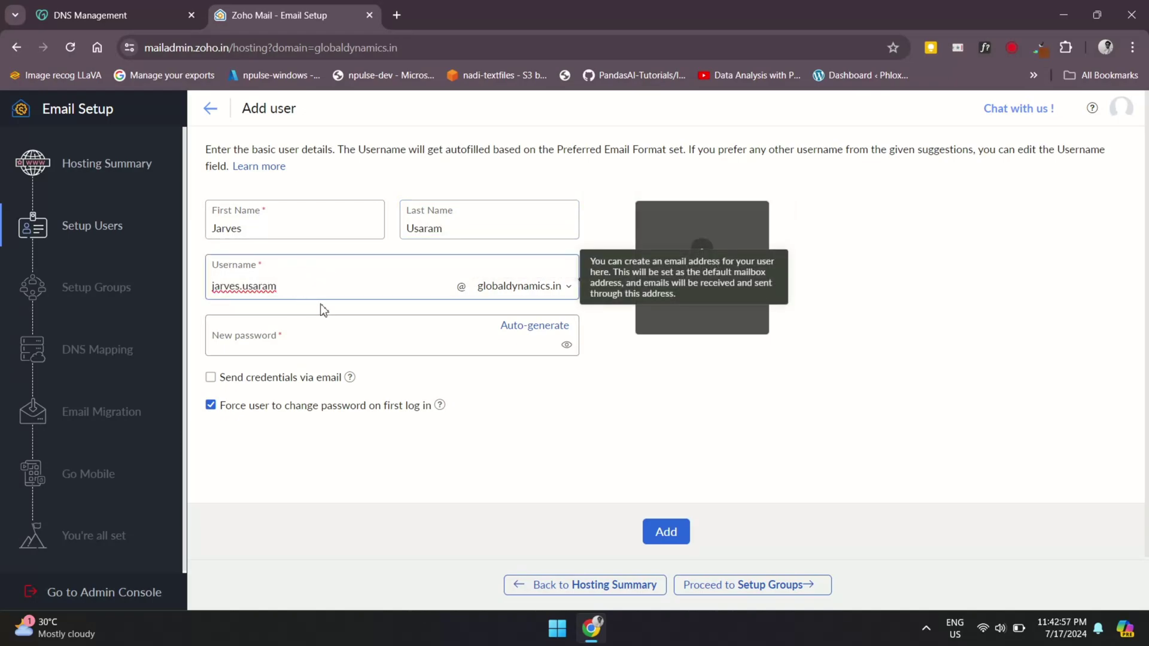
click(255, 326)
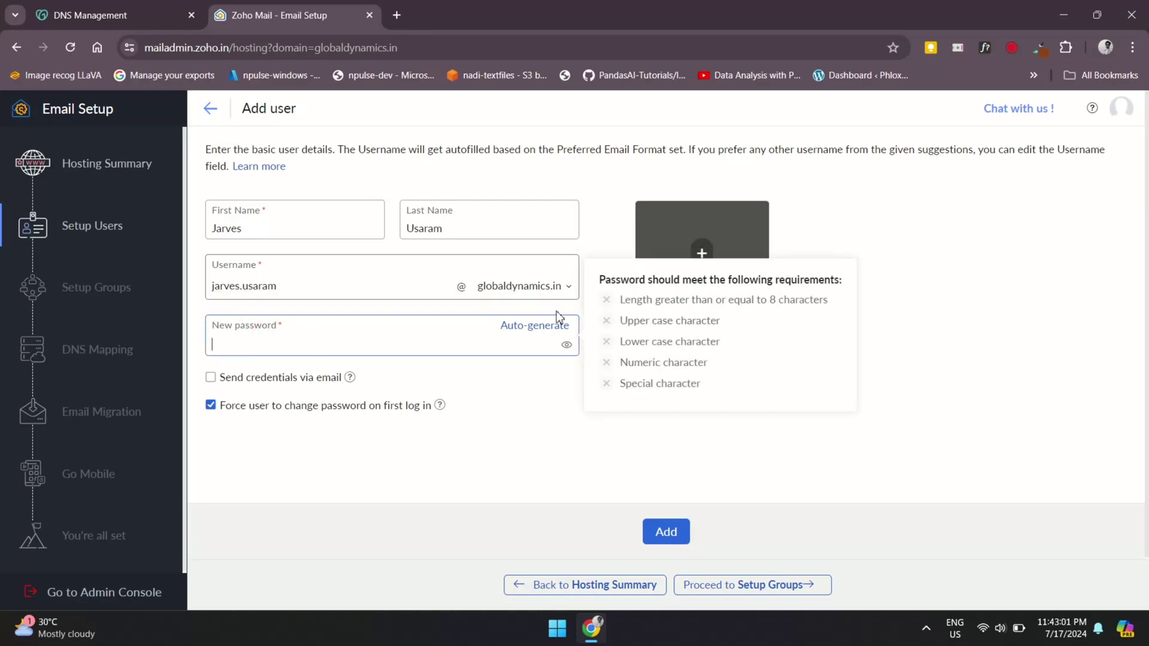
Abandon the new user and advance to the Setup Groups step
click(214, 109)
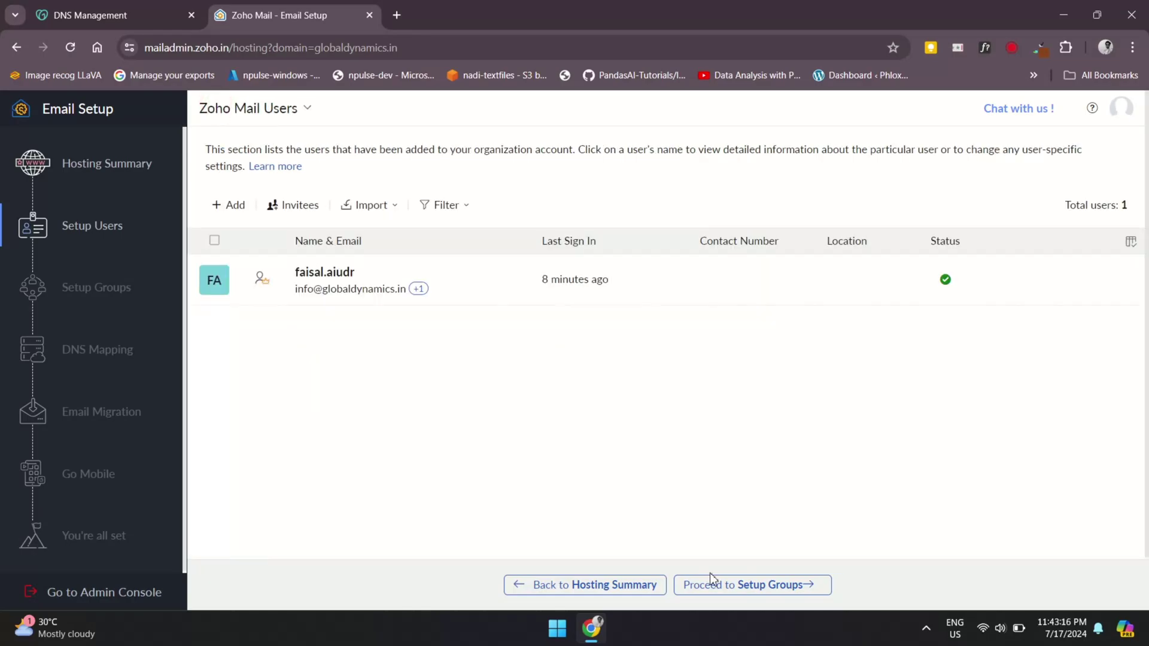
click(724, 587)
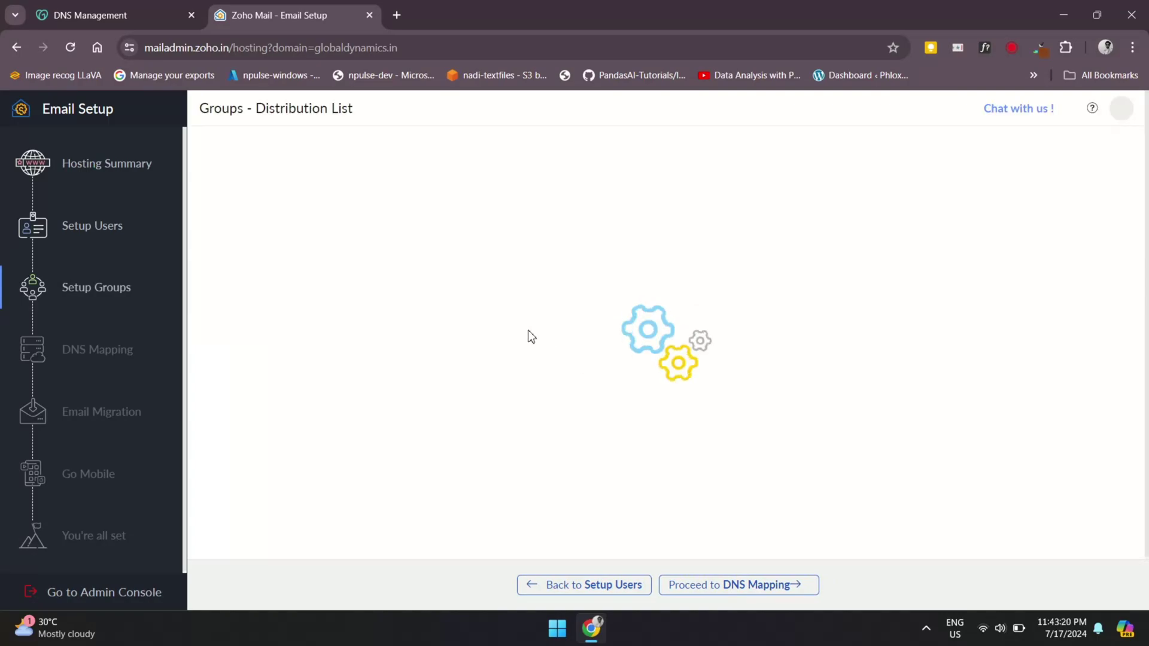
drag(533, 419, 723, 433)
click(722, 433)
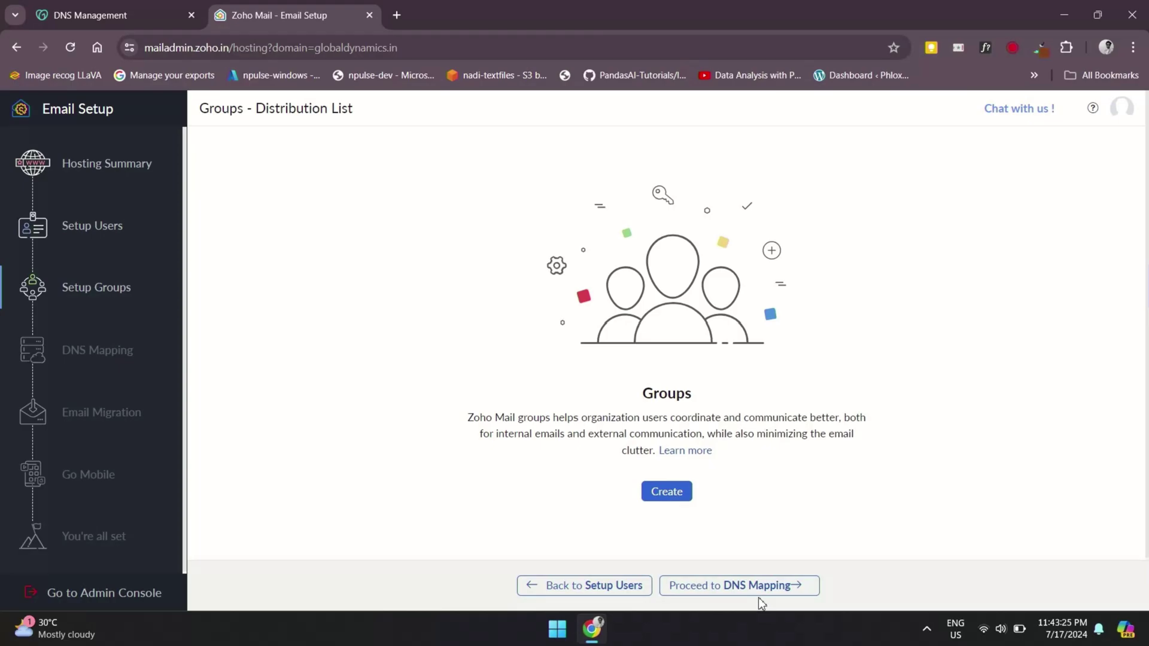
Advance to the DNS Mapping step and review its records table
click(731, 586)
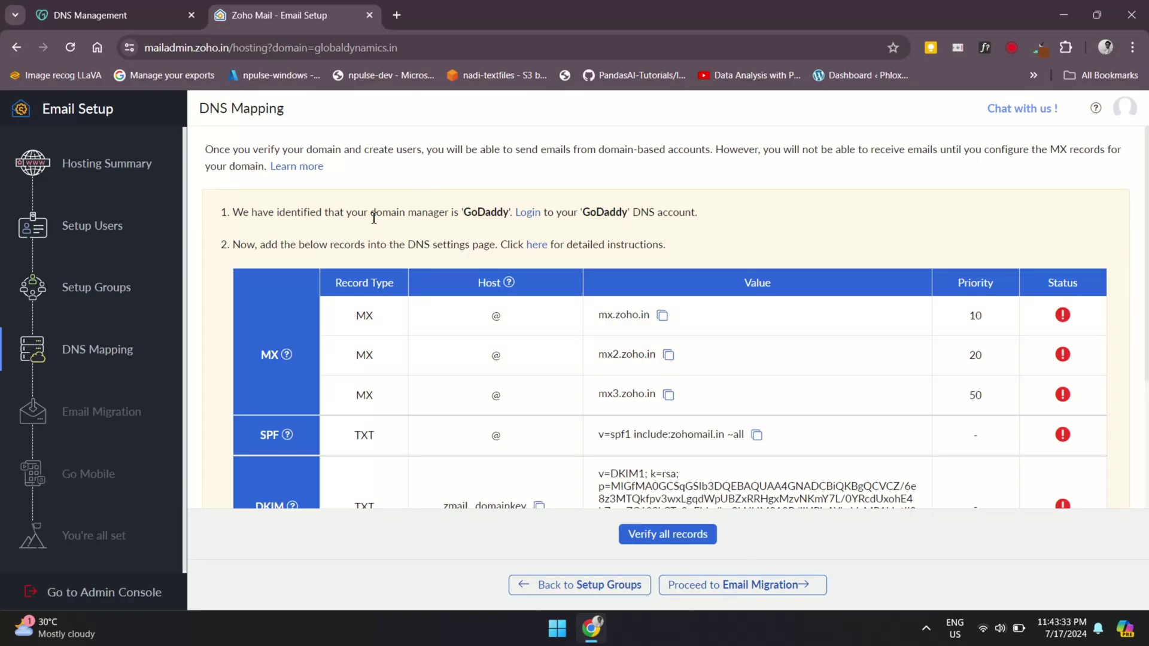
scroll(548, 286, down, 3)
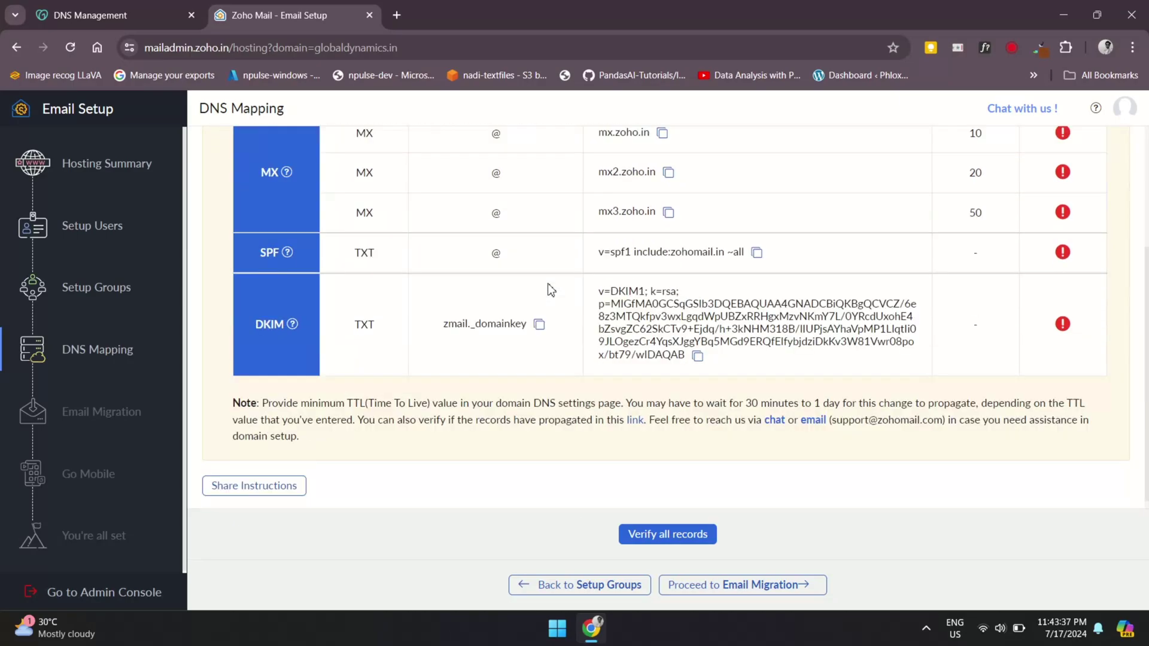
scroll(549, 286, up, 3)
scroll(547, 282, down, 1)
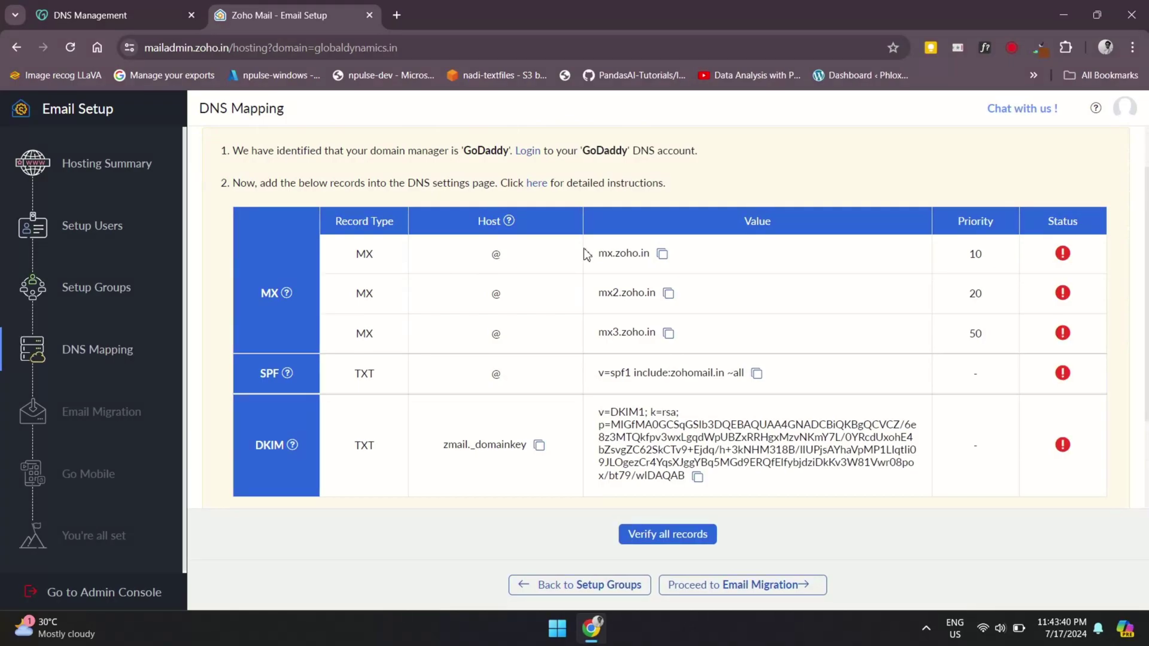
Copy the mx.zoho.in MX value and return to GoDaddy's DNS Management tab
click(662, 253)
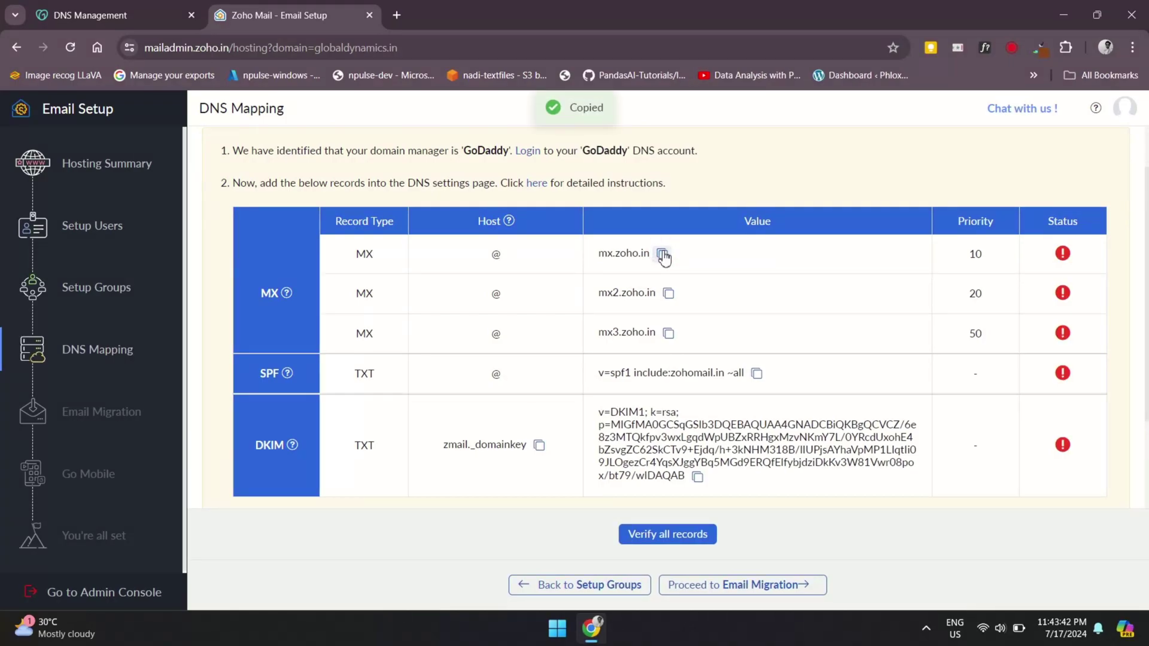
key(ctrl+shift+Tab)
scroll(365, 200, up, 5)
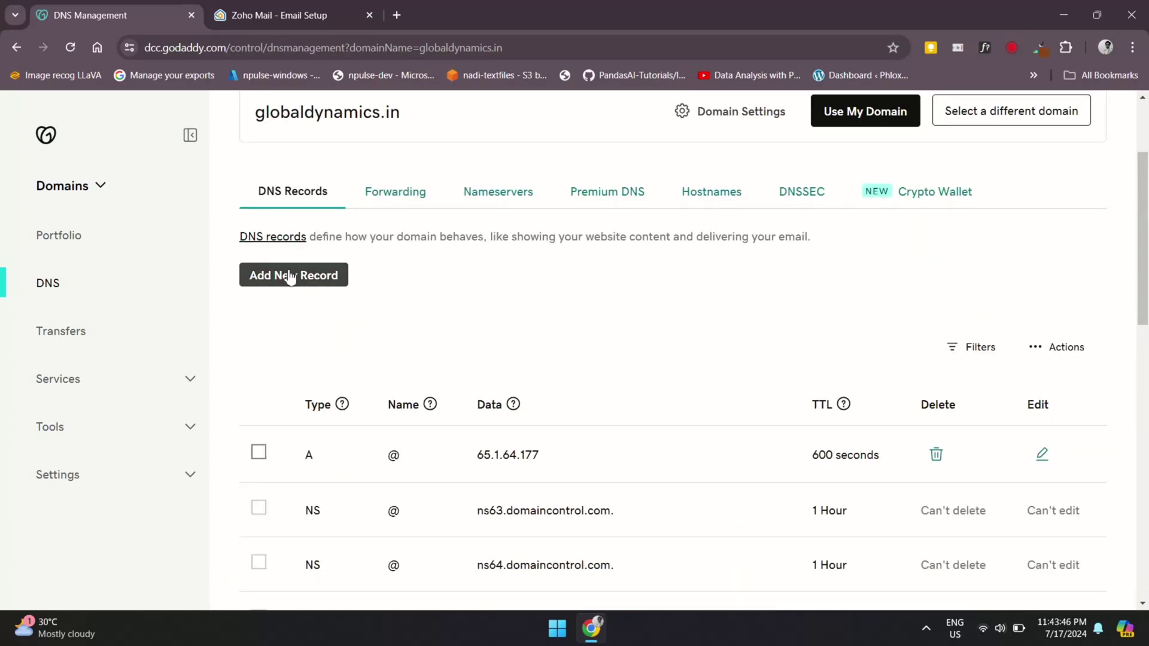
Start a new MX record in GoDaddy with host name @
click(274, 275)
click(358, 377)
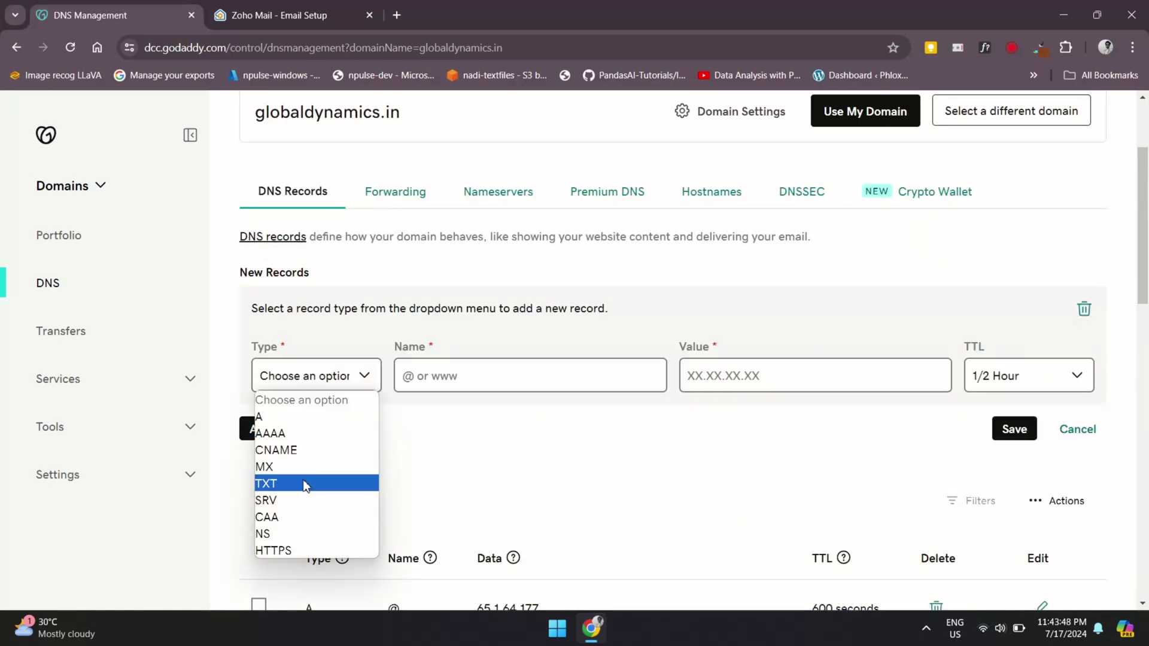
click(286, 470)
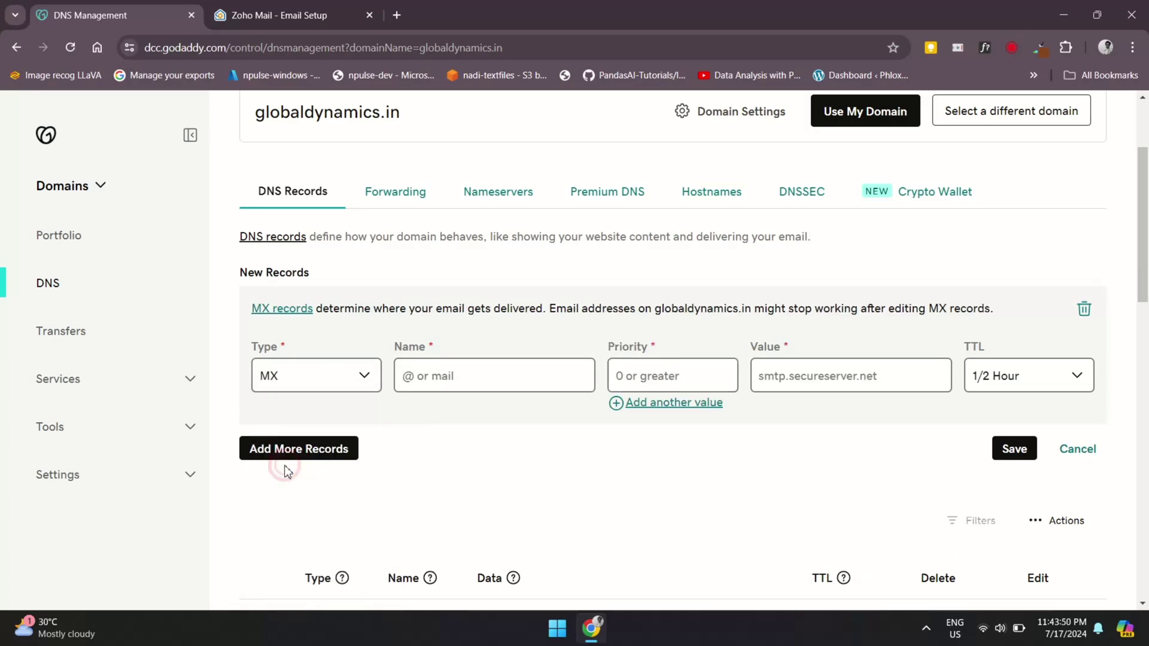
key(ctrl+Tab)
key(ctrl+Tab)
click(448, 372)
text(@)
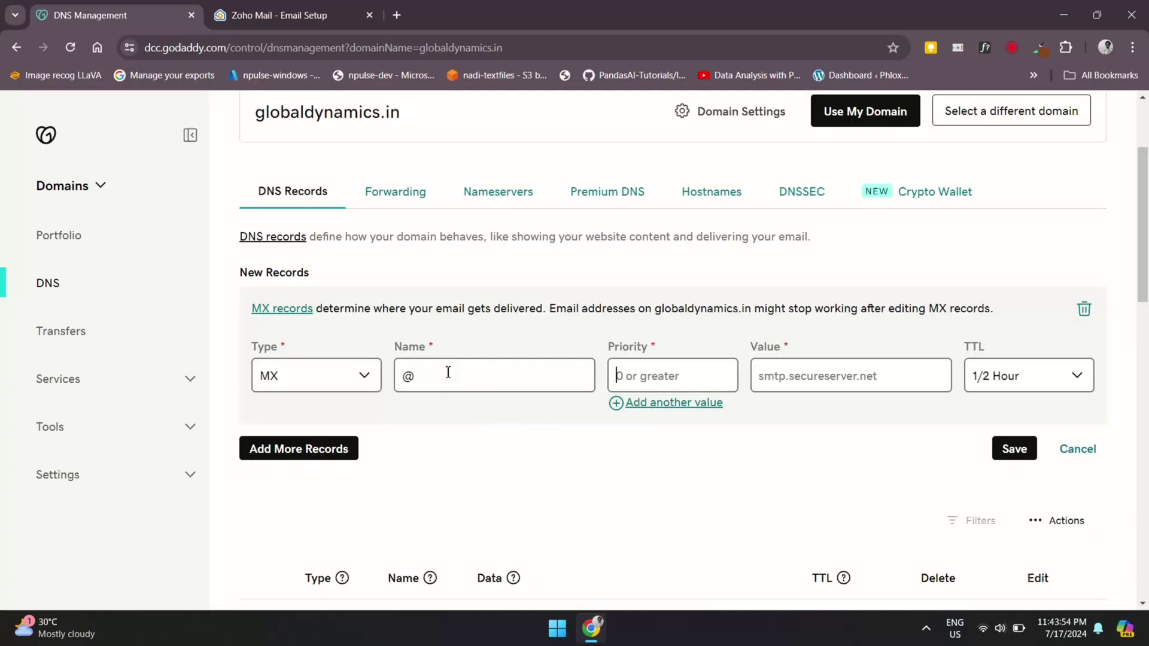
Enter the first MX value mx.zoho.in with priority 10
key(ctrl+Tab)
key(ctrl+Tab)
click(662, 374)
text(10)
key(ctrl+Tab)
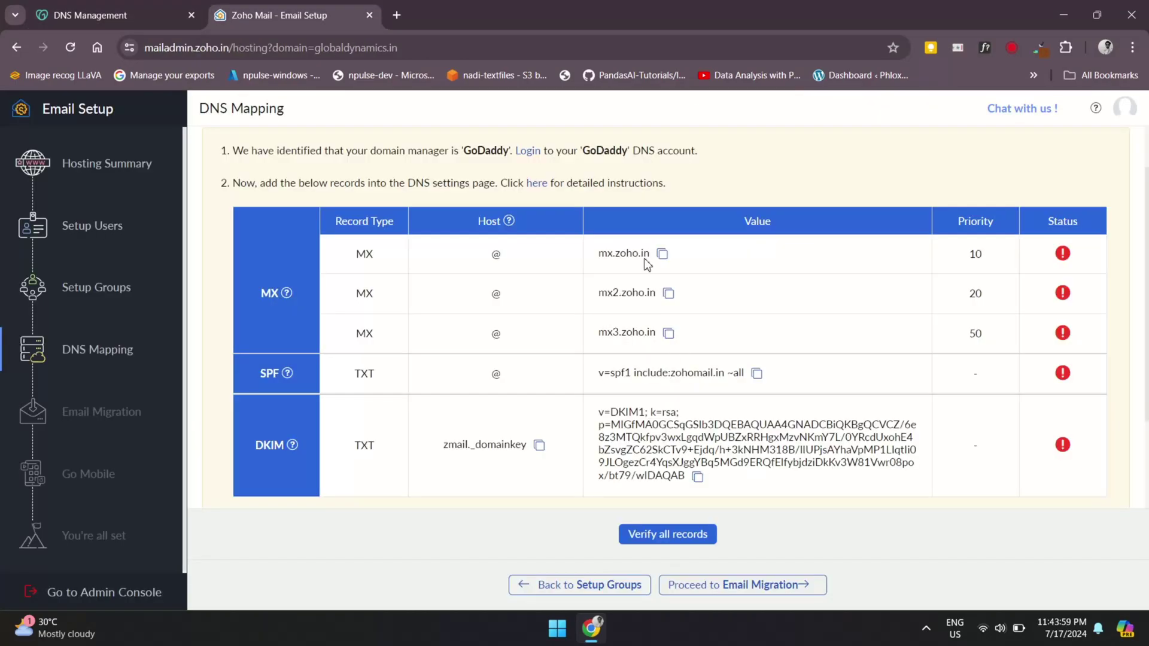
click(662, 254)
key(ctrl+Tab)
key(Tab)
key(ctrl+v)
Add a second MX value mx2.zoho.in with priority 20
click(683, 405)
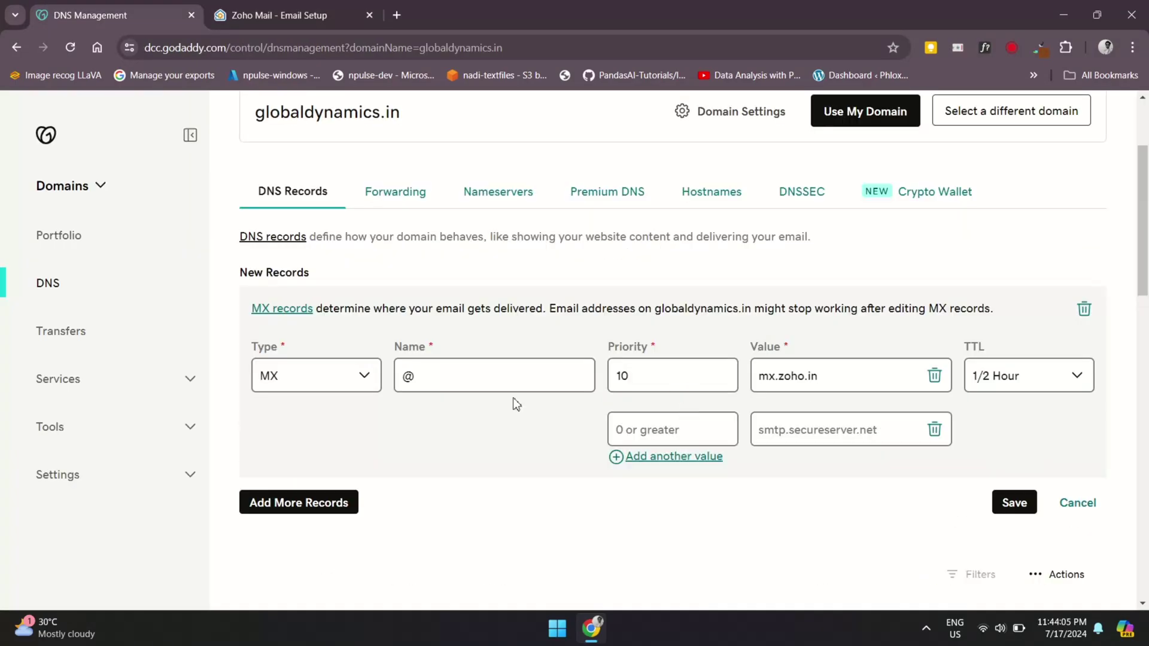
key(ctrl+Tab)
key(ctrl+Tab)
text(20)
key(Tab)
key(ctrl+v)
Add the third value mx3.zoho.in at priority 50 and save the MX record
key(ctrl+Tab)
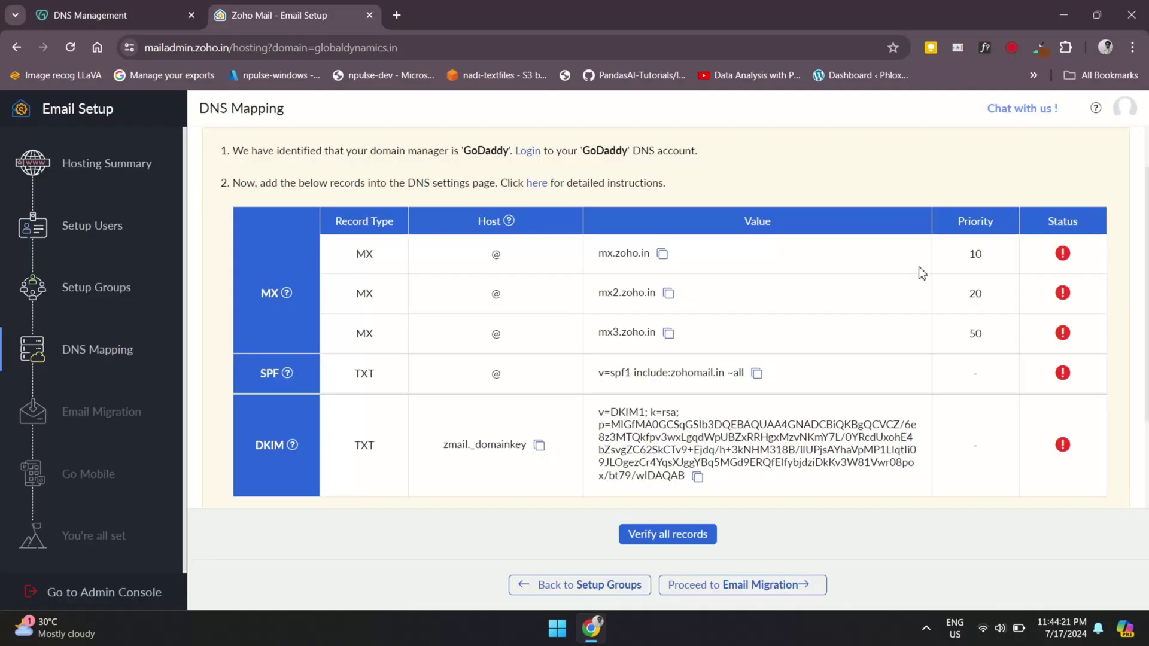
click(668, 333)
key(ctrl+Tab)
click(644, 482)
text(50)
key(Tab)
key(ctrl+v)
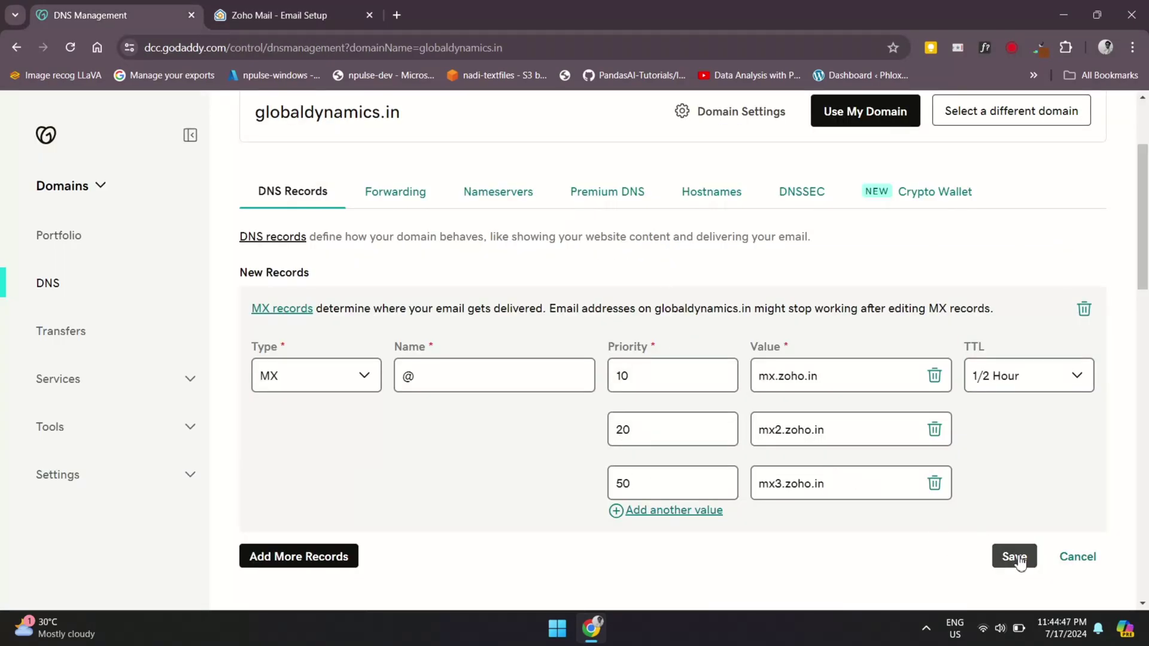
click(1020, 558)
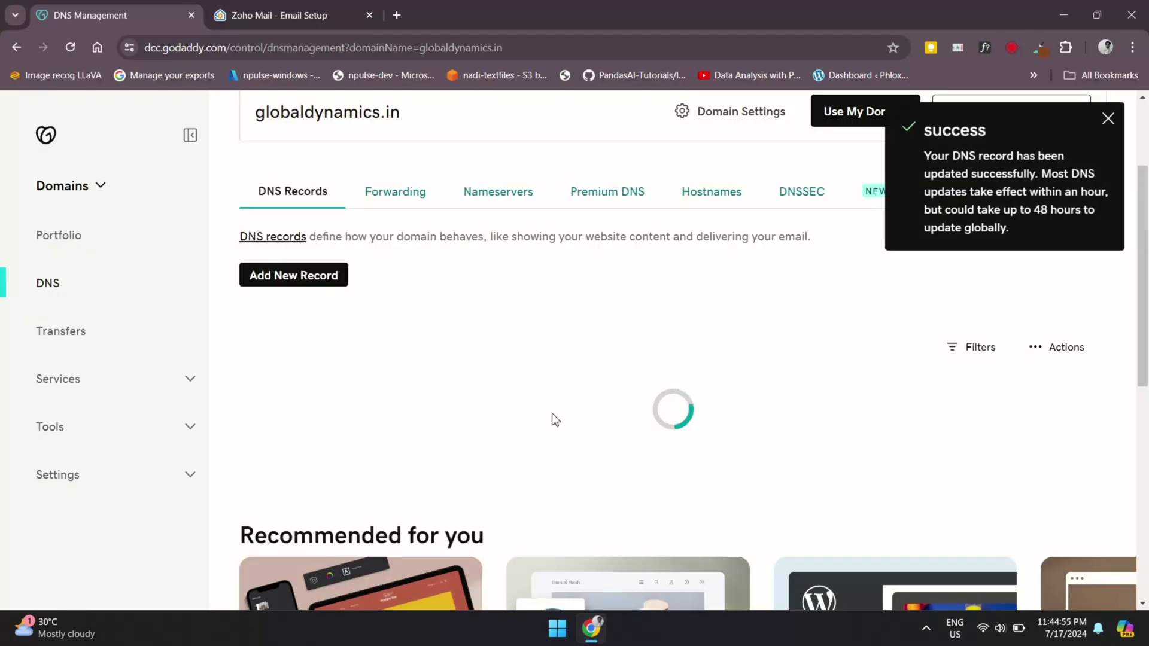
Copy the SPF TXT value from Zoho's DNS Mapping table
scroll(551, 417, down, 2)
scroll(554, 419, down, 5)
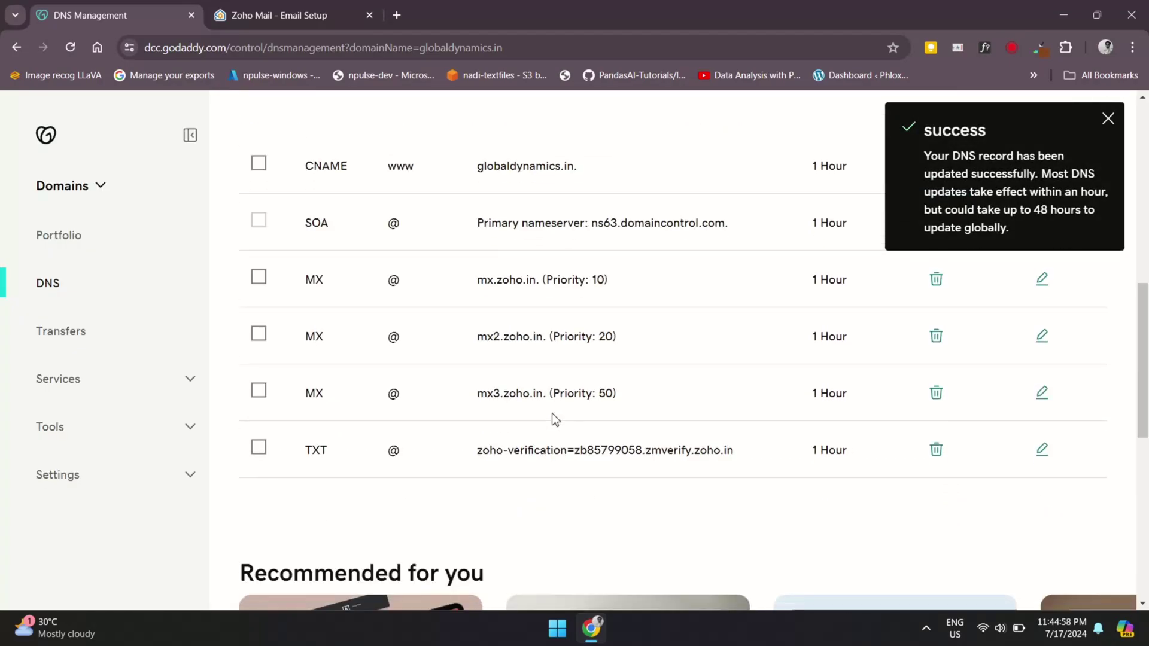
key(ctrl+Tab)
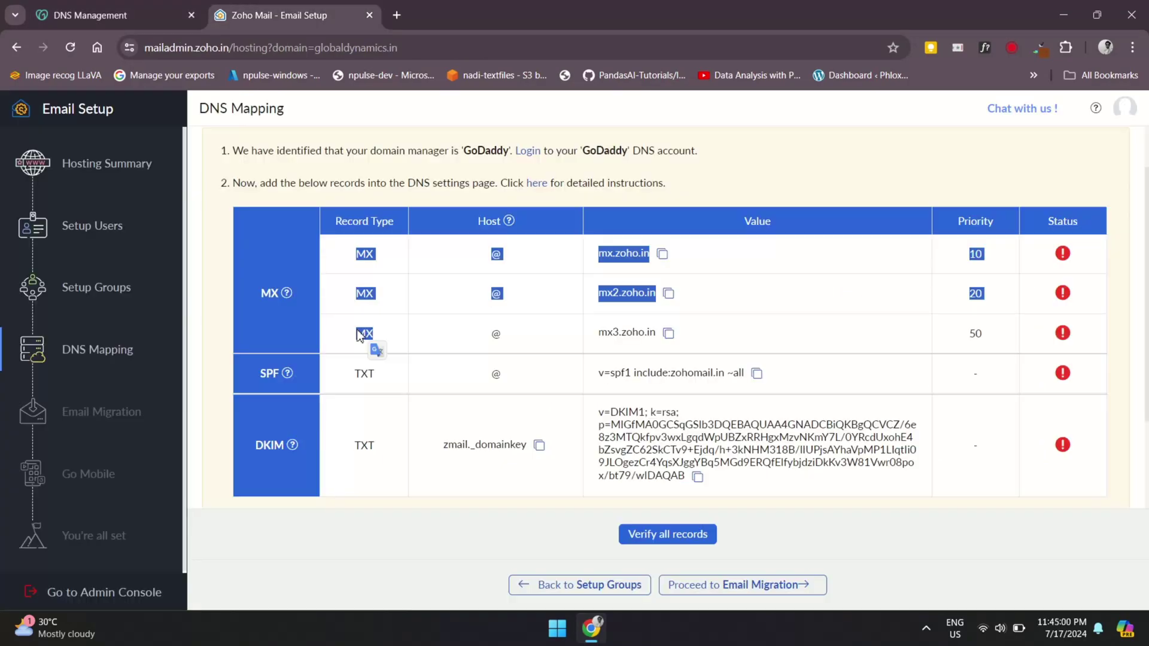
mouse_move(288, 374)
click(518, 371)
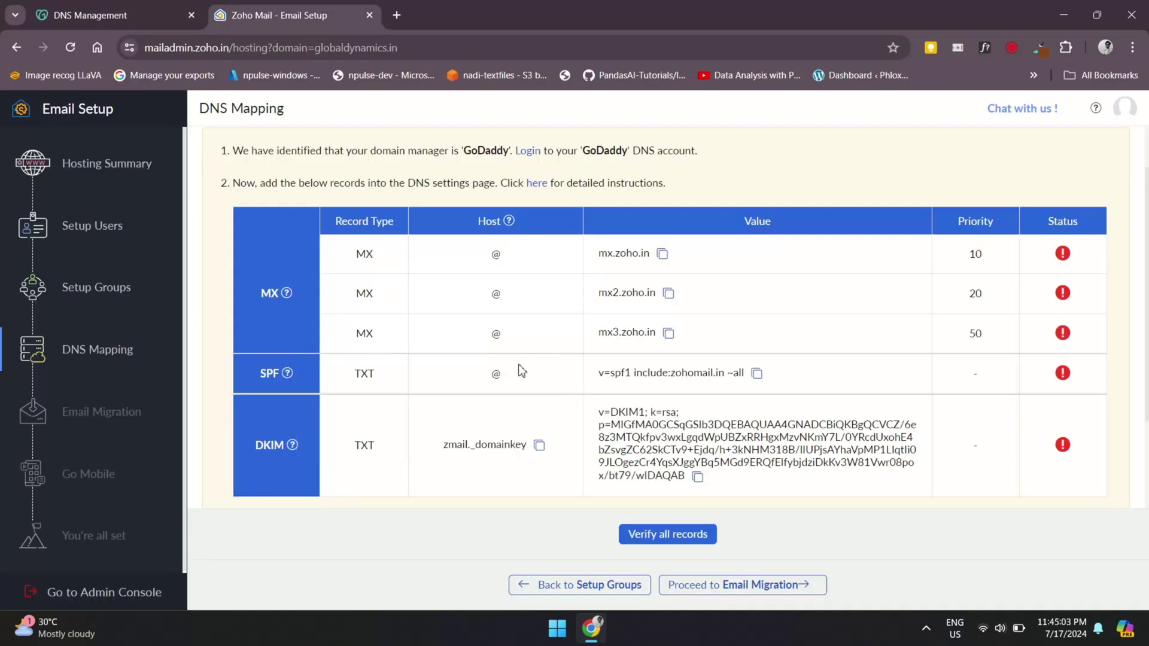
click(755, 374)
key(ctrl+Tab)
scroll(436, 313, up, 7)
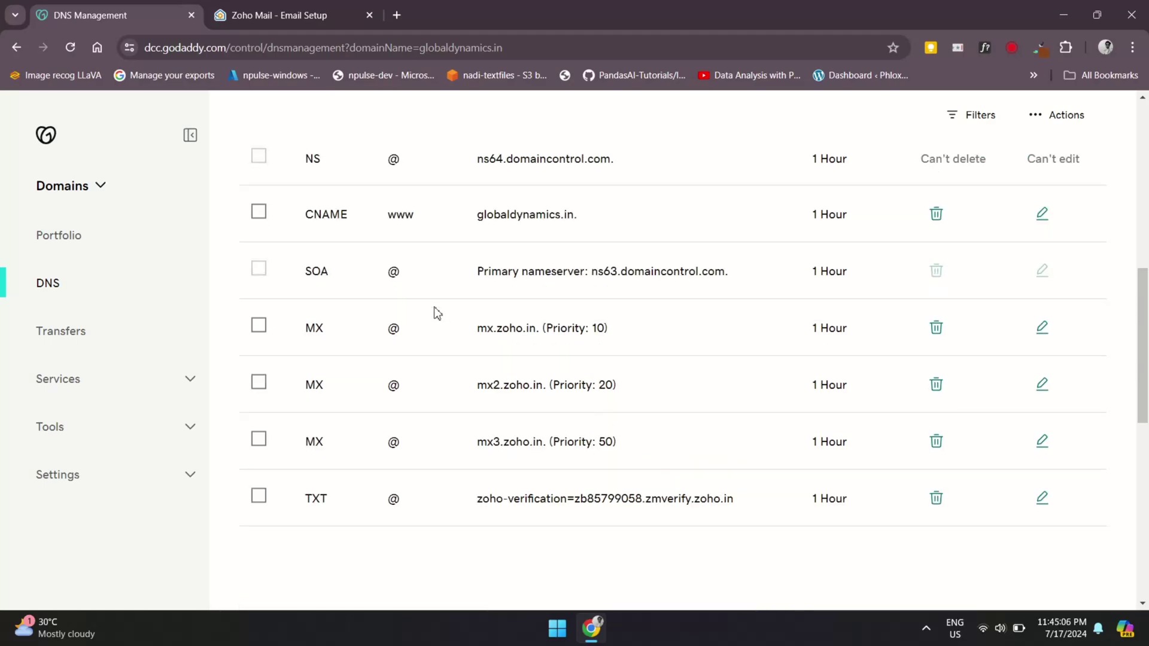
Create and save a GoDaddy TXT record for @ holding v=spf1 include:zohomail.in ~all
click(315, 219)
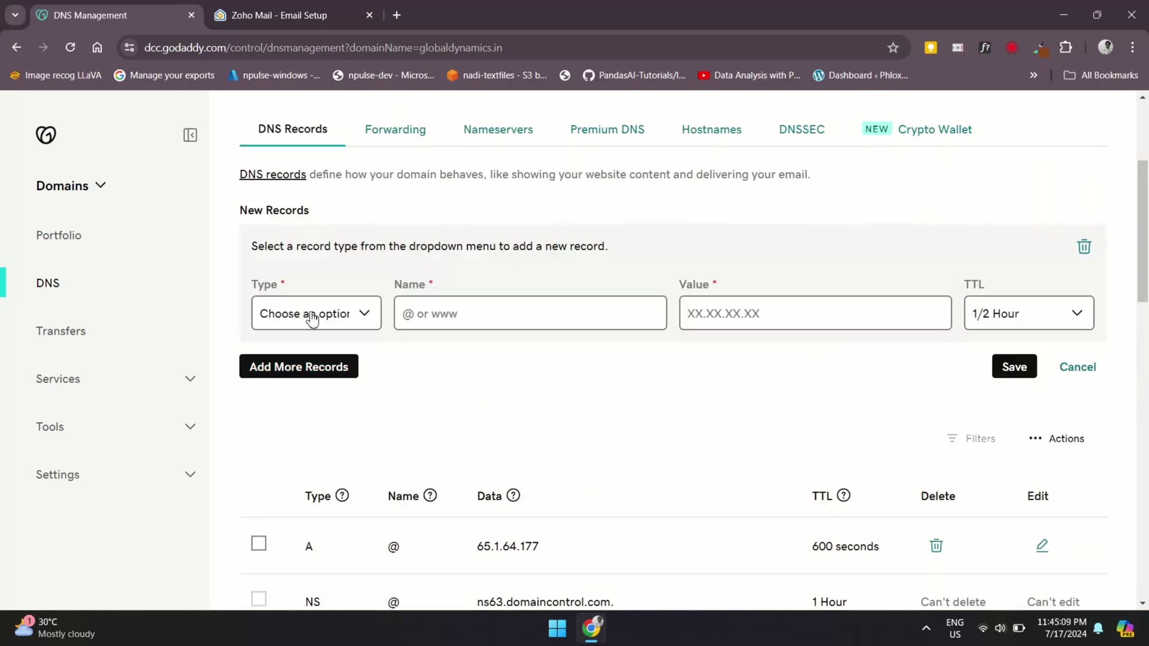
click(323, 312)
click(300, 422)
key(ctrl+Tab)
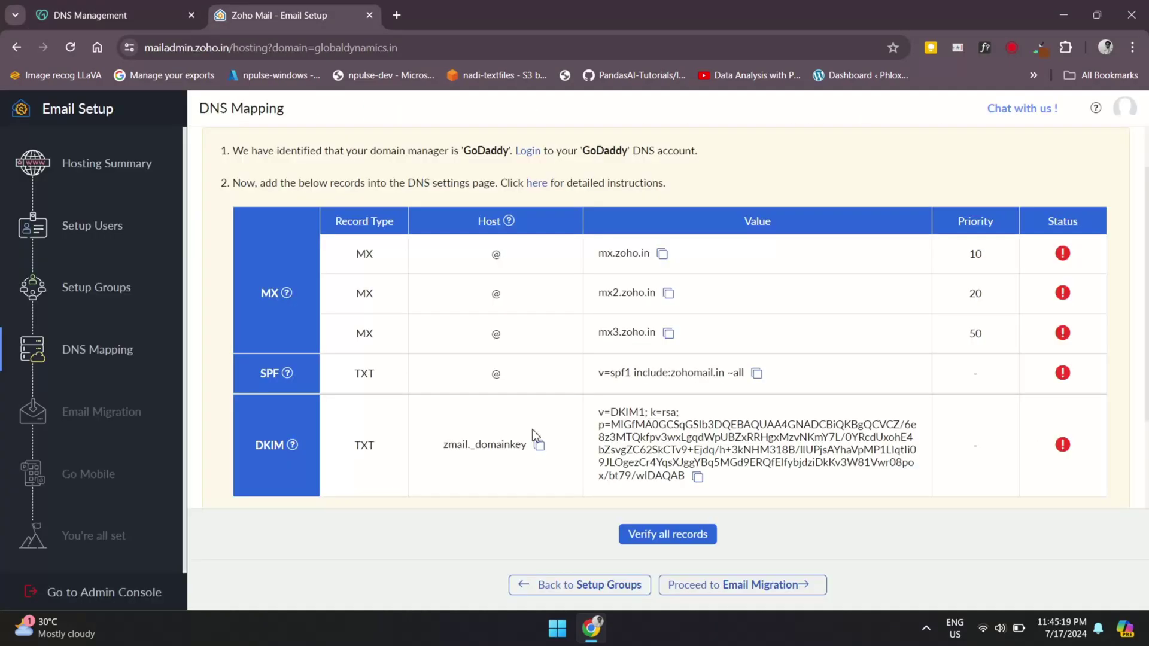
key(ctrl+Tab)
text(@)
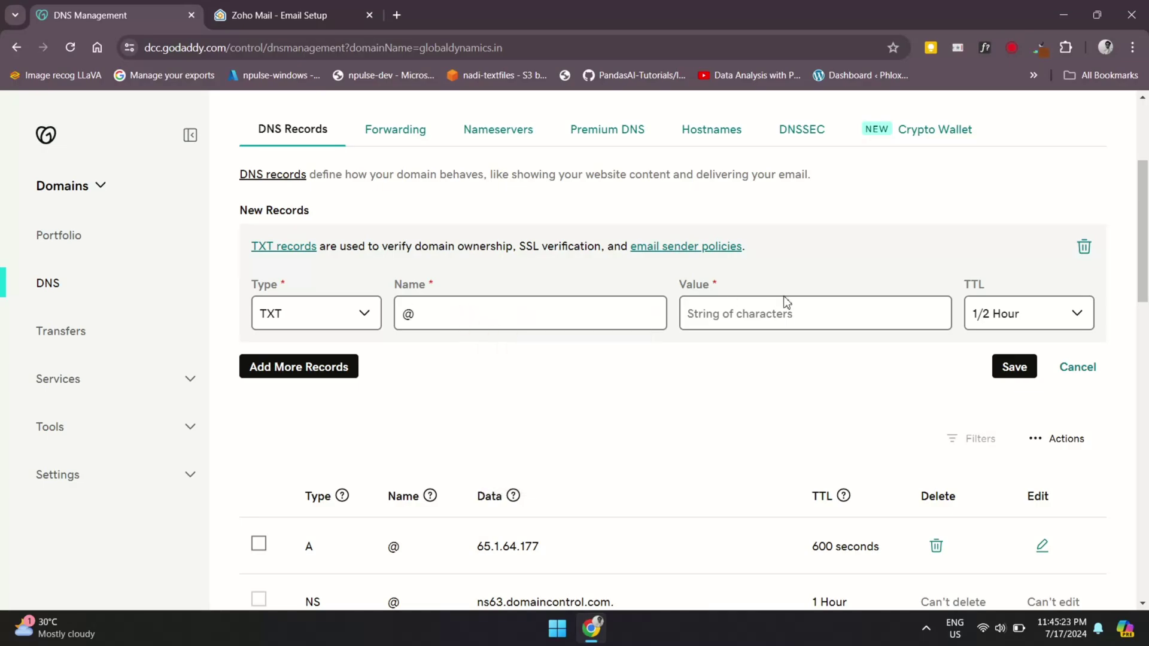
click(787, 309)
key(ctrl+v)
click(1013, 366)
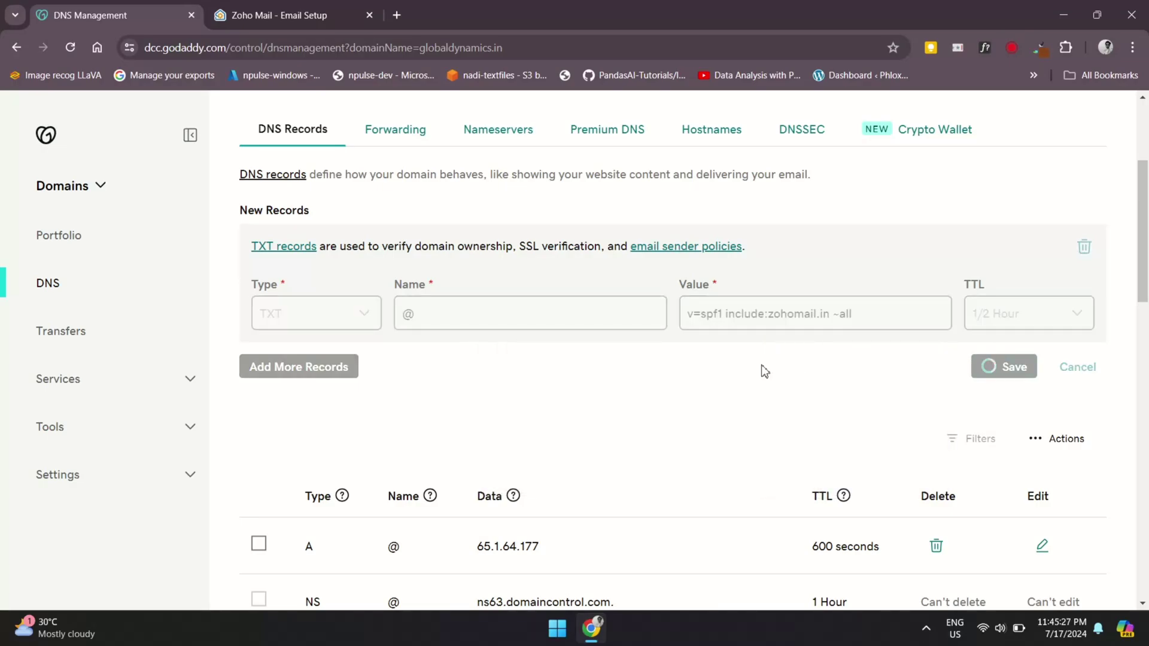
scroll(541, 375, down, 3)
scroll(565, 372, up, 4)
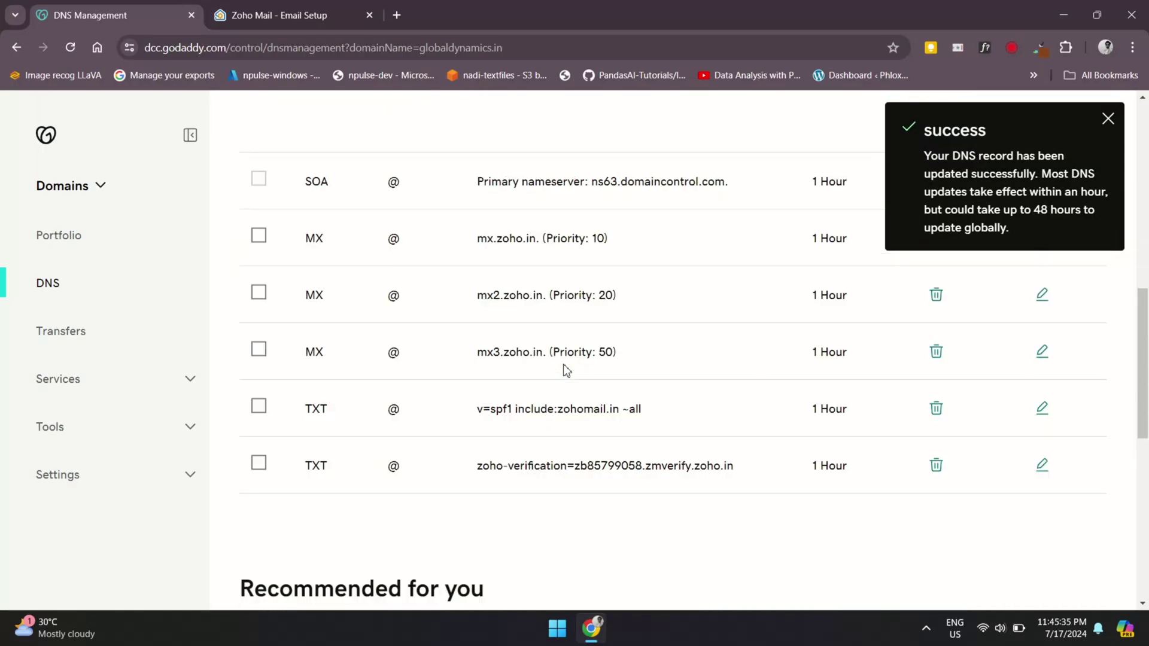
key(ctrl+Tab)
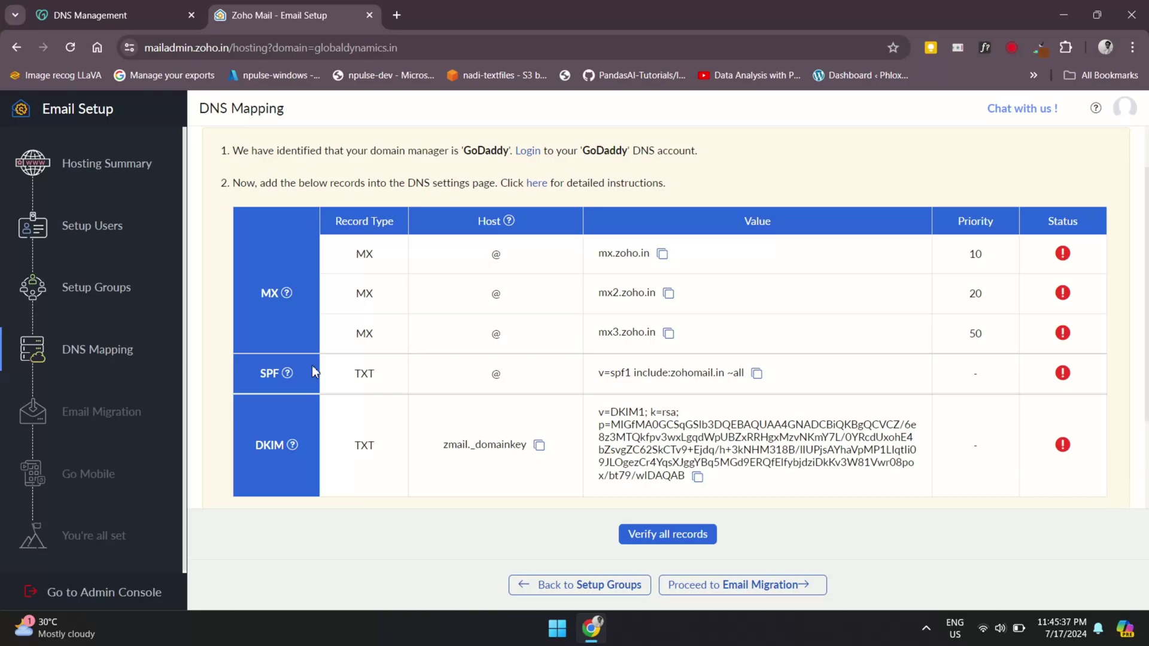
Start a GoDaddy TXT record named zmail._domainkey, copied from Zoho
click(539, 446)
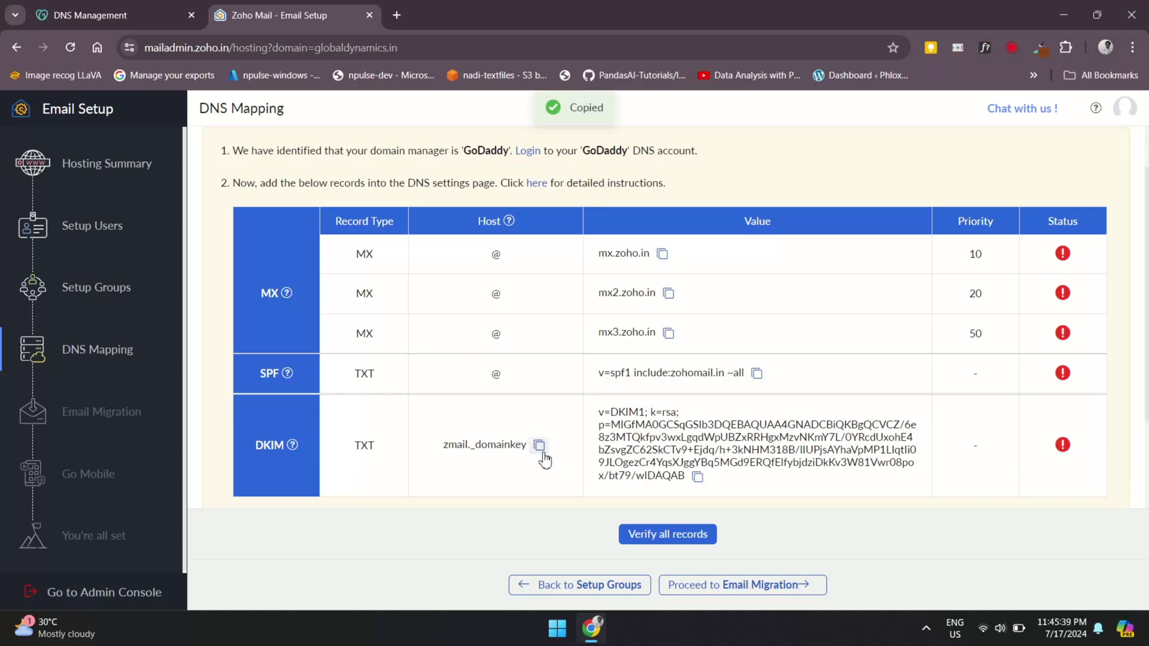
key(ctrl+Tab)
scroll(705, 413, up, 4)
click(290, 377)
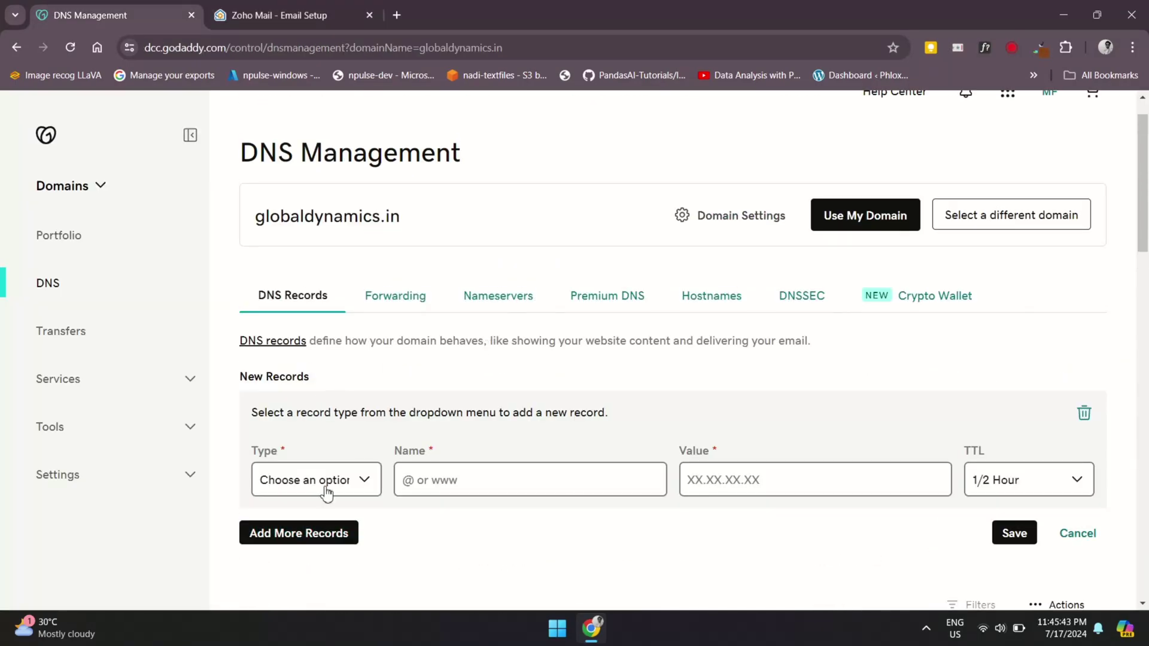
click(316, 480)
click(276, 389)
click(491, 480)
key(ctrl+v)
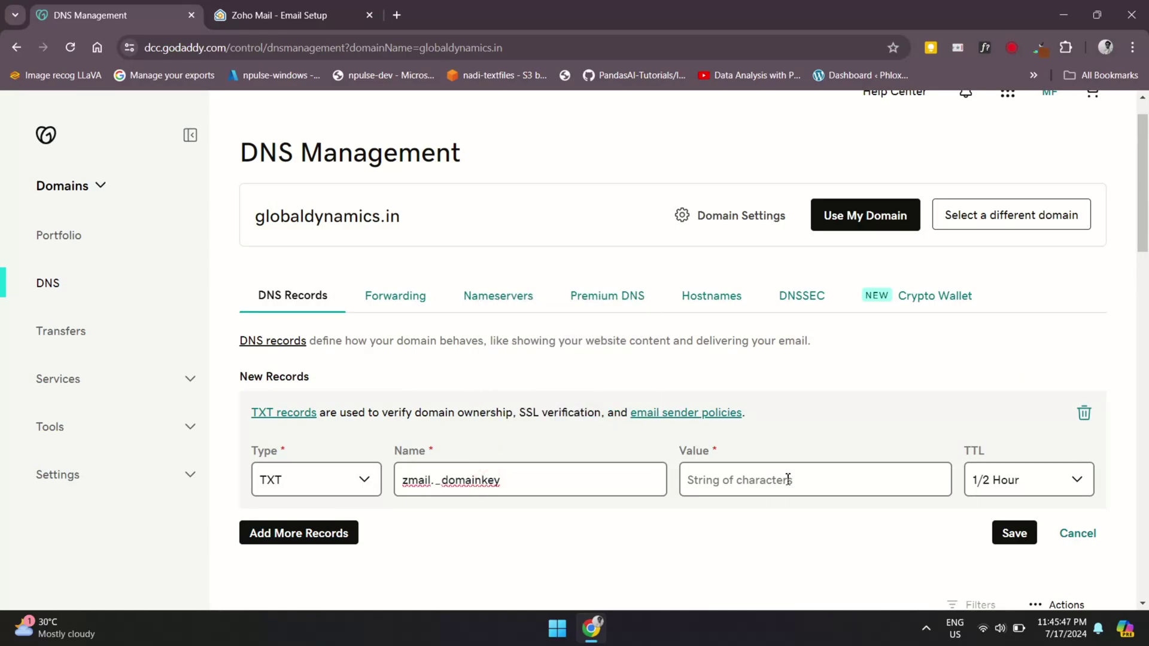
Paste Zoho's DKIM key as the record value and save the TXT record
click(788, 480)
key(ctrl+Tab)
click(698, 477)
key(ctrl+Tab)
key(ctrl+v)
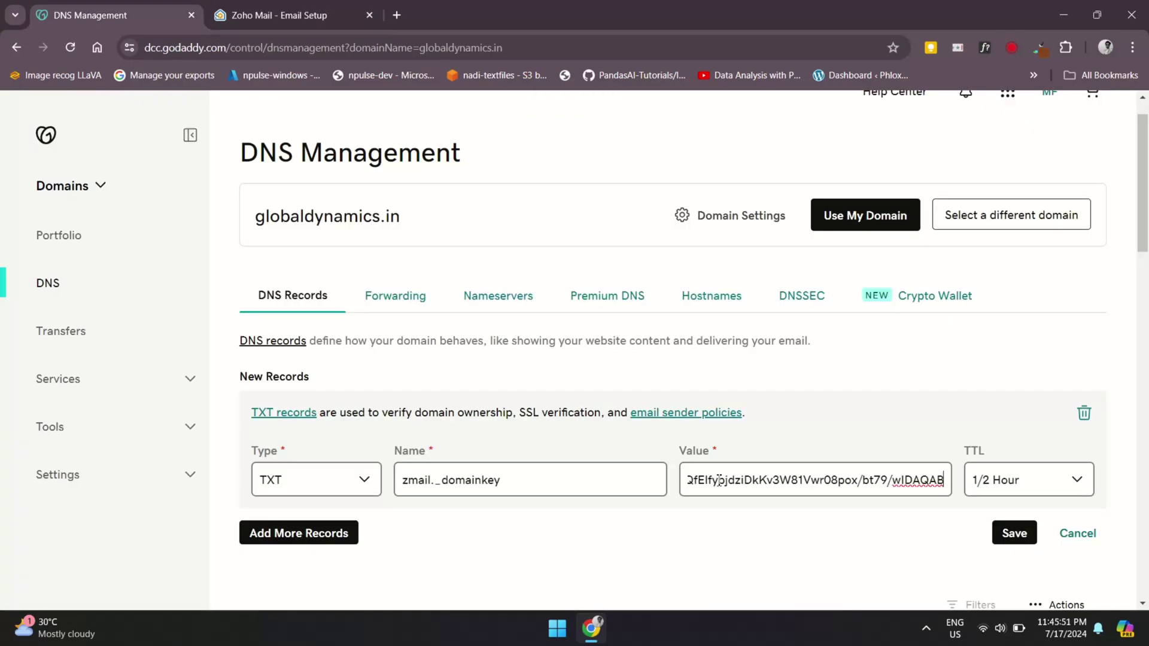
click(1012, 542)
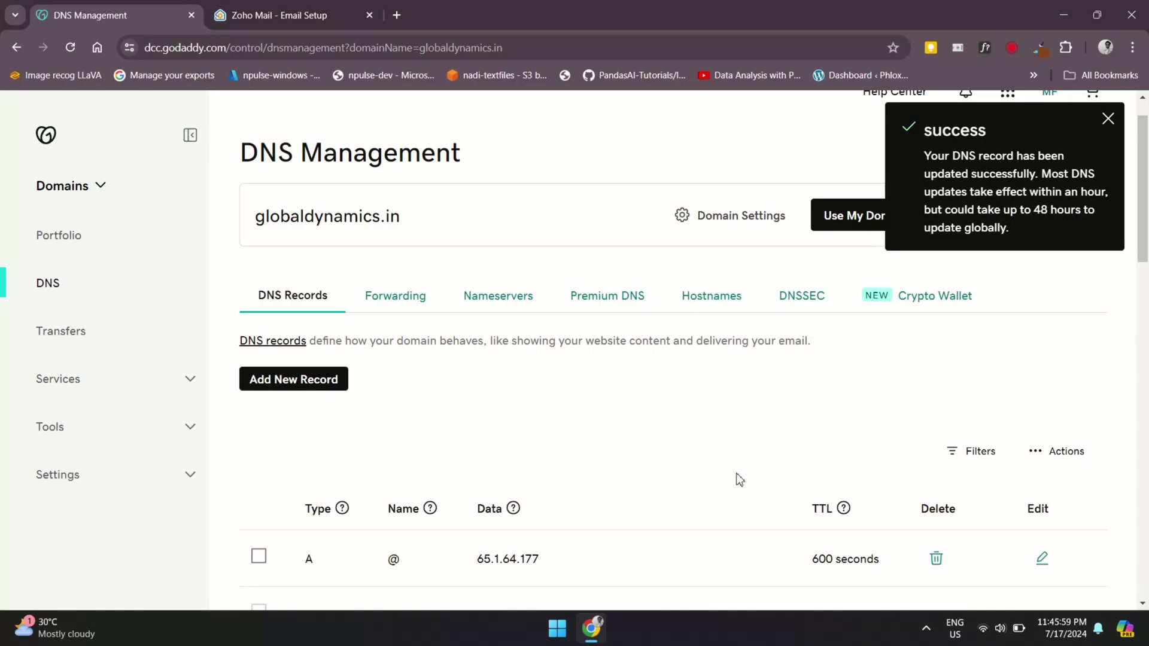
Review the GoDaddy DNS records list and return to Zoho's DNS Mapping page
scroll(739, 479, down, 5)
scroll(739, 479, down, 10)
scroll(740, 478, up, 9)
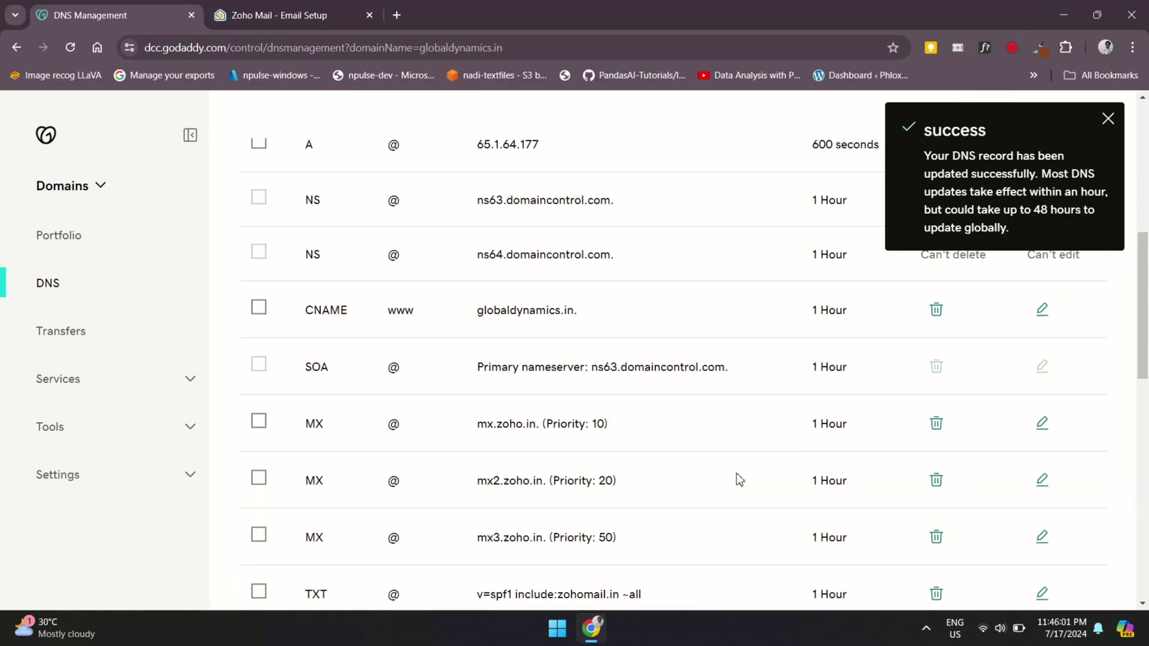
scroll(739, 479, down, 4)
scroll(739, 479, up, 2)
scroll(739, 478, down, 3)
scroll(740, 478, up, 3)
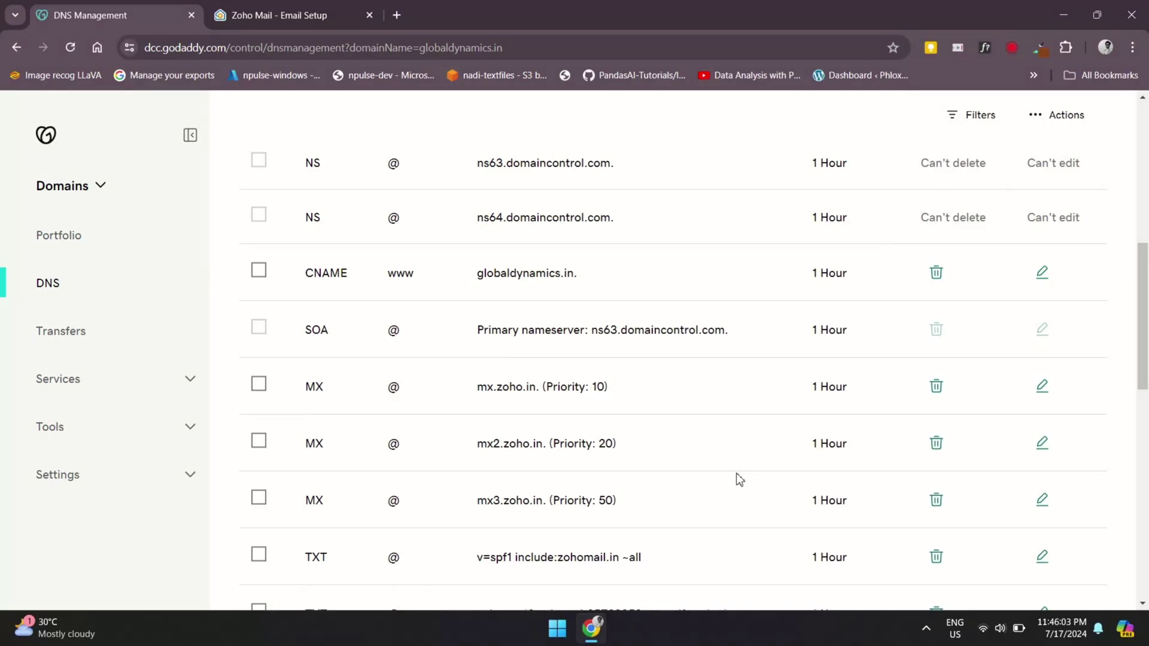
key(ctrl+Tab)
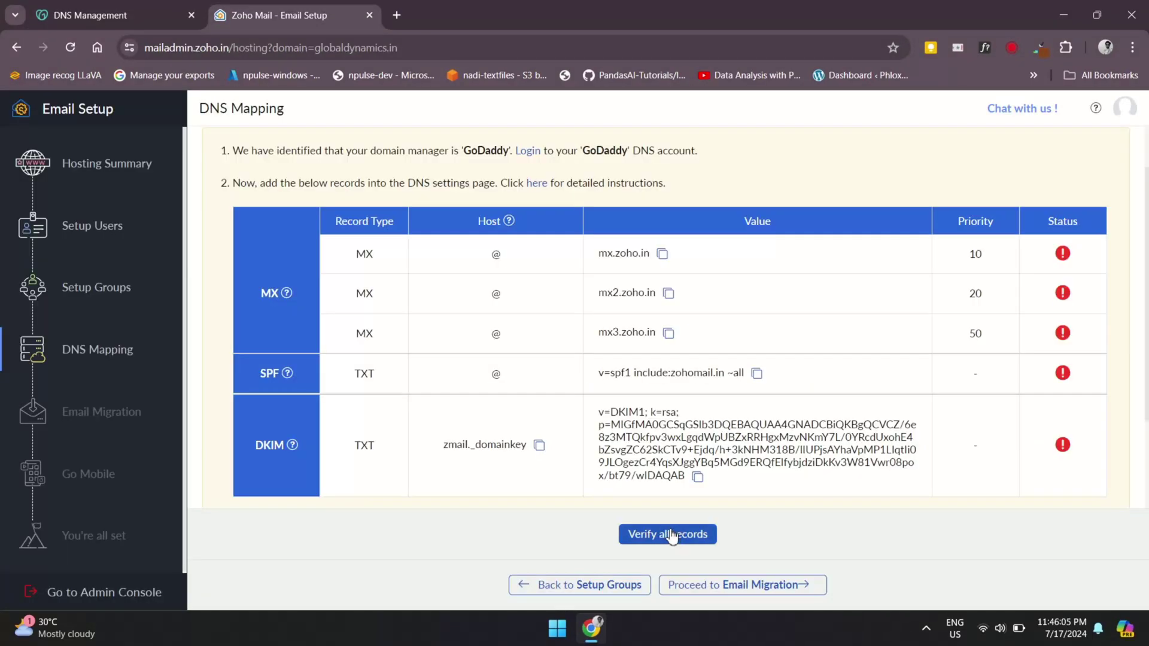
Run Verify all records twice, dismissing the propagation notice in between
click(671, 535)
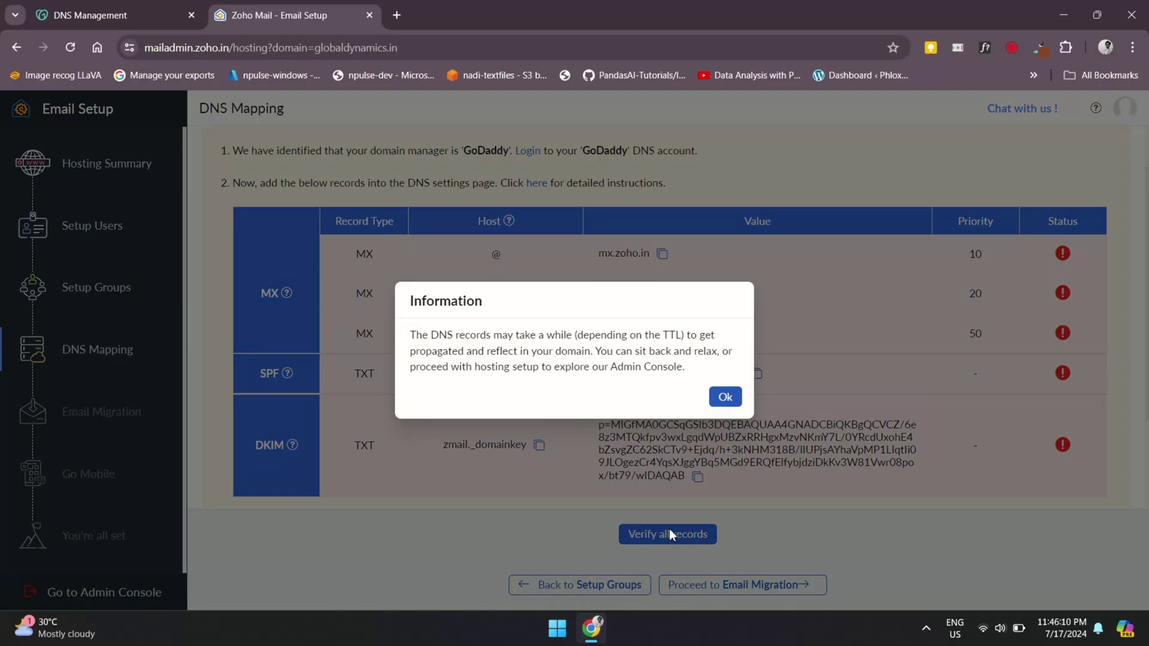
click(725, 398)
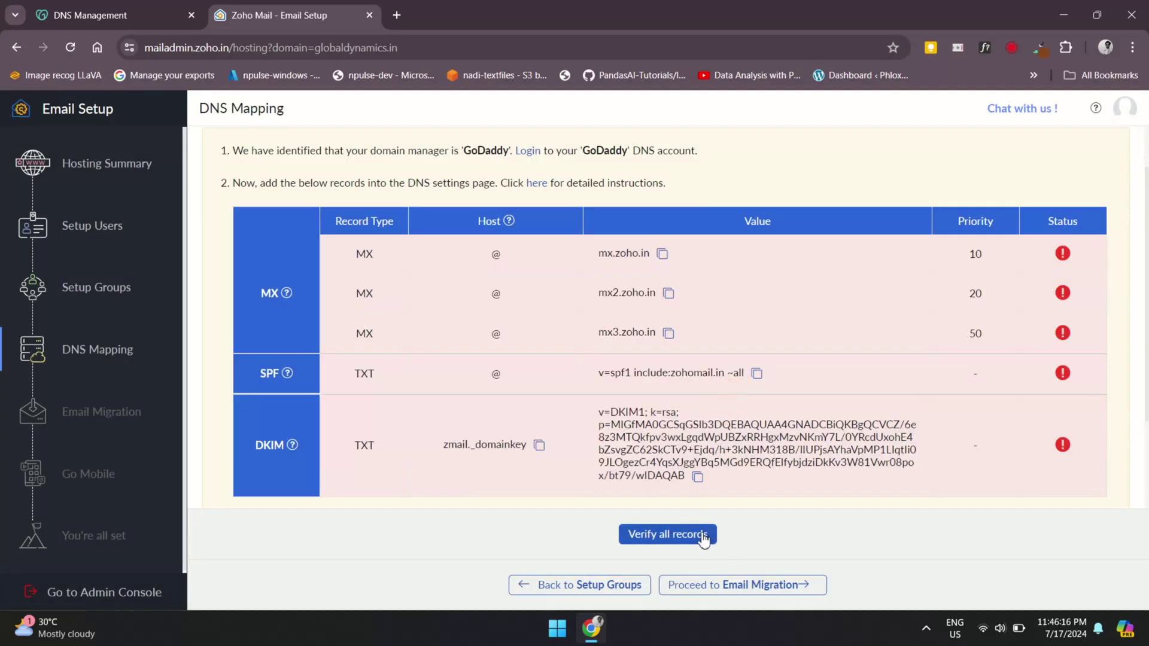
click(694, 539)
Advance to the Email Migration step and read its description
click(737, 586)
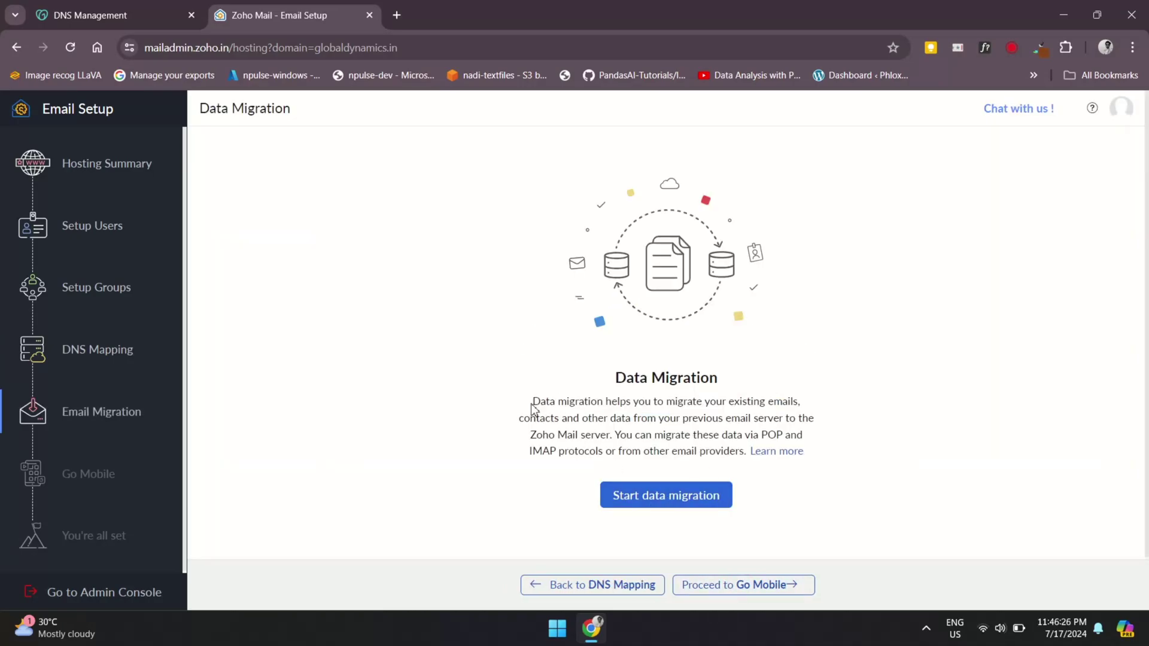
drag(532, 405, 650, 423)
click(650, 422)
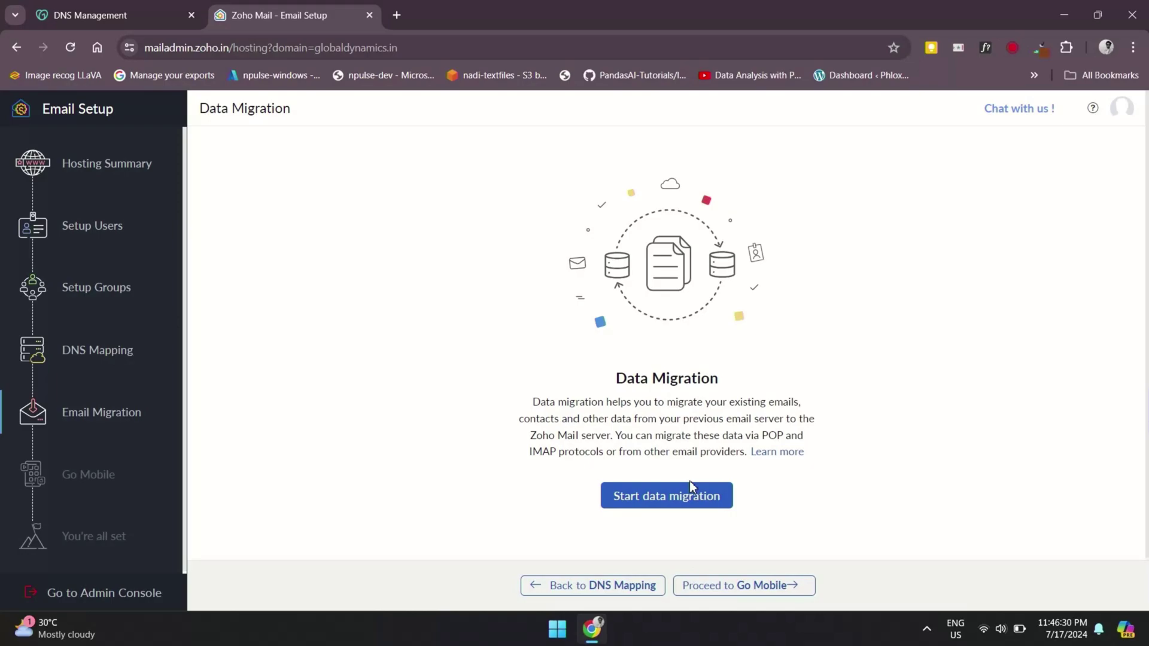
Pass the Go Mobile step, closing the mobile apps page, and reach setup completion
click(710, 593)
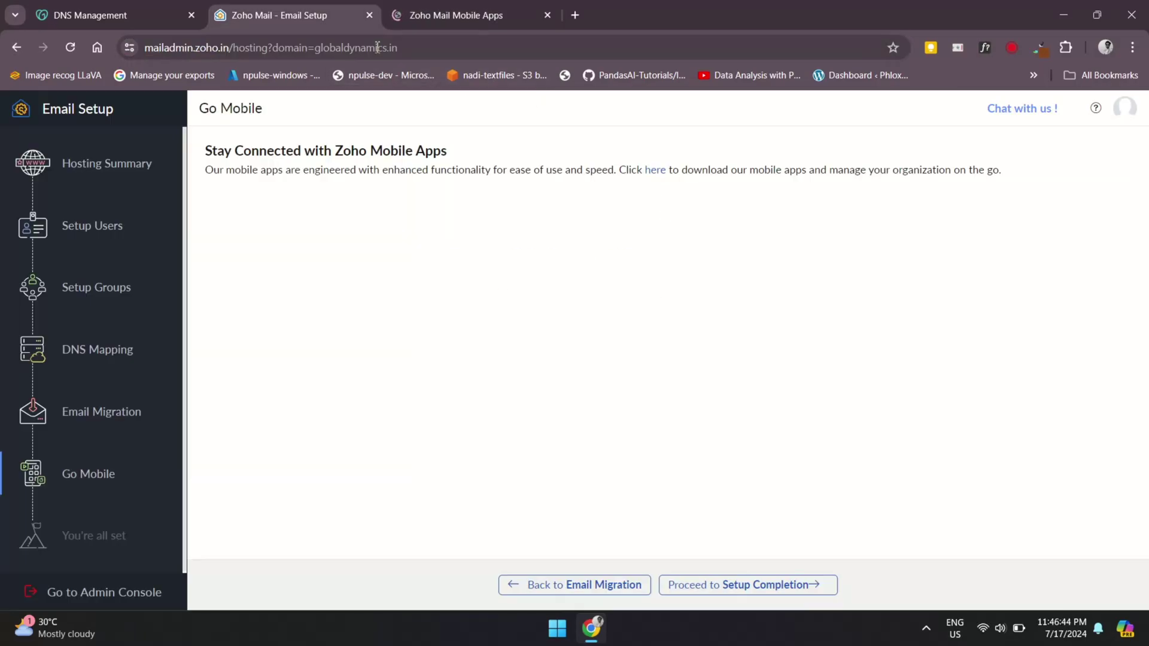
triple_click(459, 399)
click(502, 408)
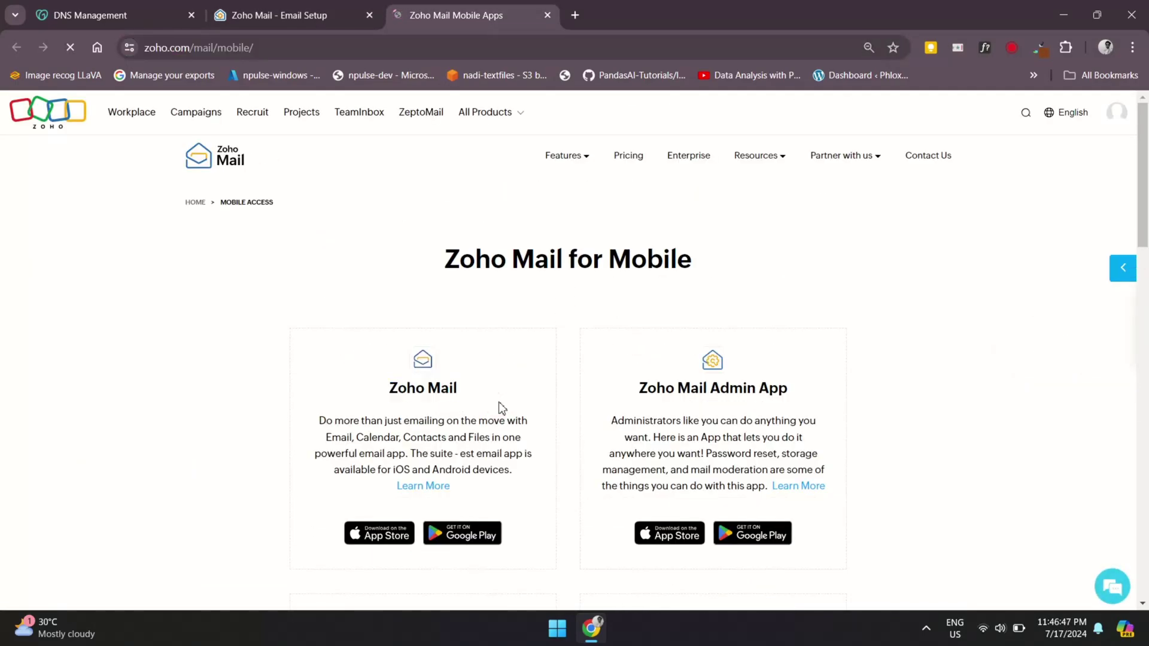
key(ctrl+w)
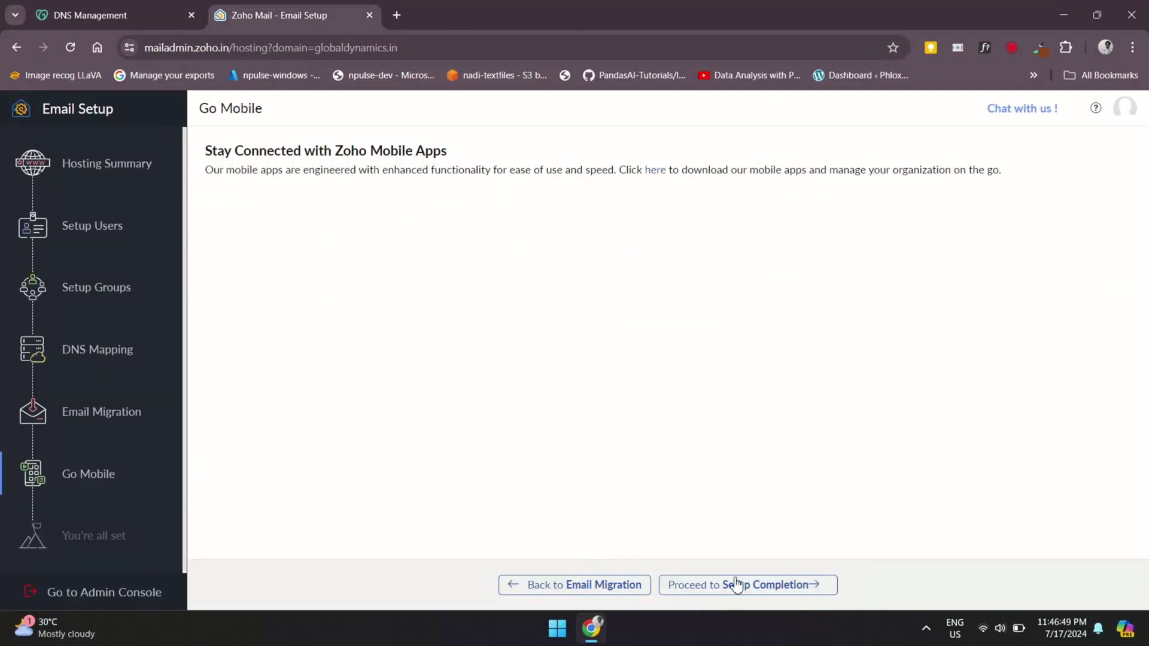
click(737, 585)
scroll(700, 460, down, 1)
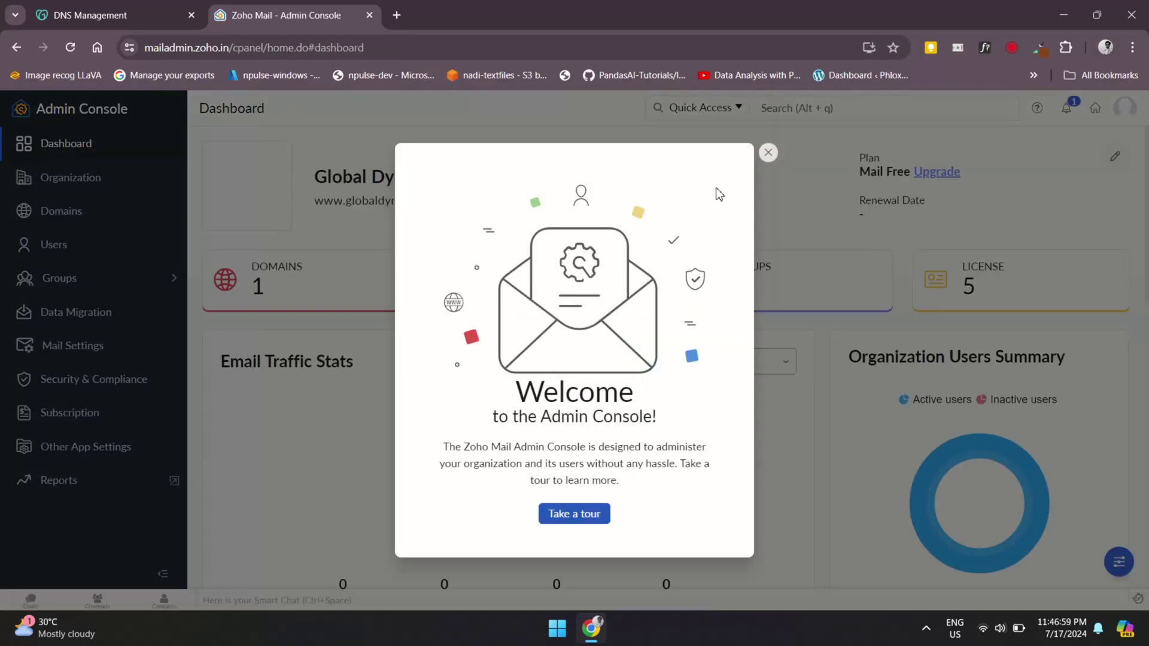
Dismiss the welcome dialog and scroll through the Global Dynamics Admin Console dashboard
click(769, 153)
scroll(584, 422, down, 2)
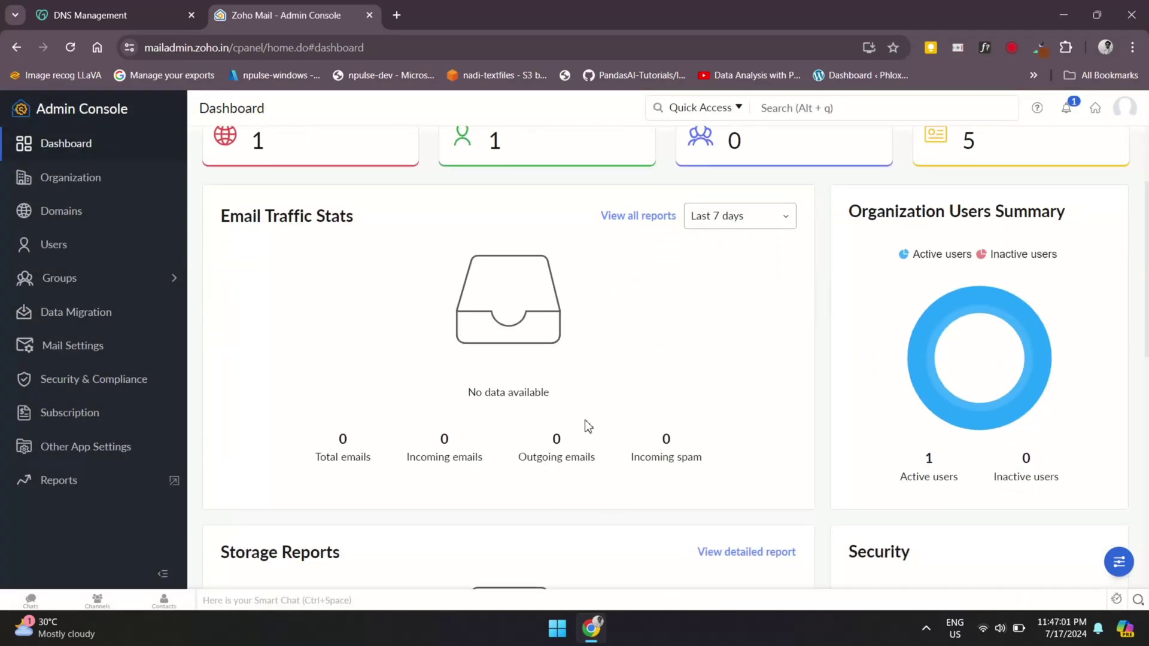
scroll(585, 425, down, 5)
scroll(585, 425, up, 7)
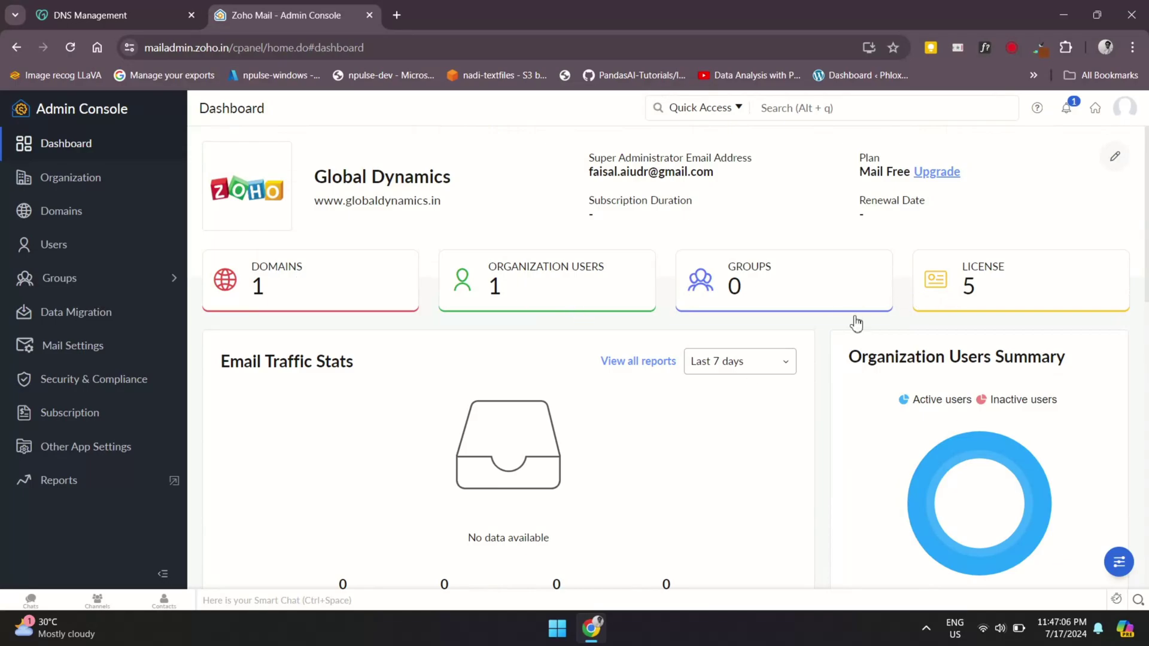
scroll(738, 390, down, 5)
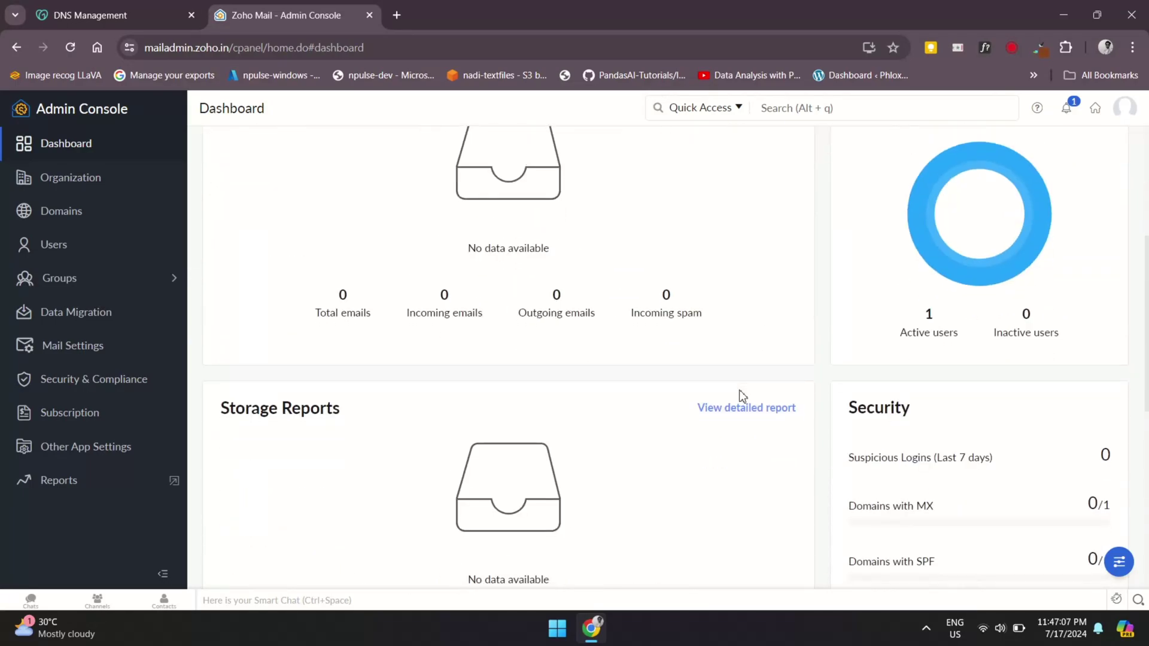
scroll(740, 395, down, 4)
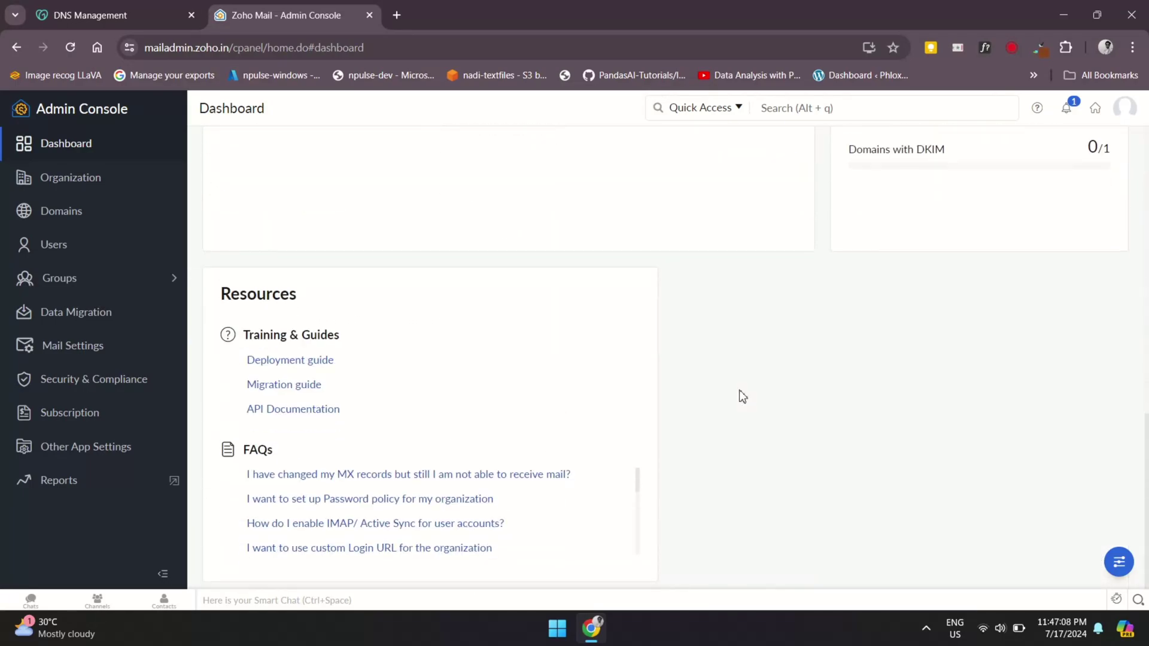
scroll(742, 397, up, 6)
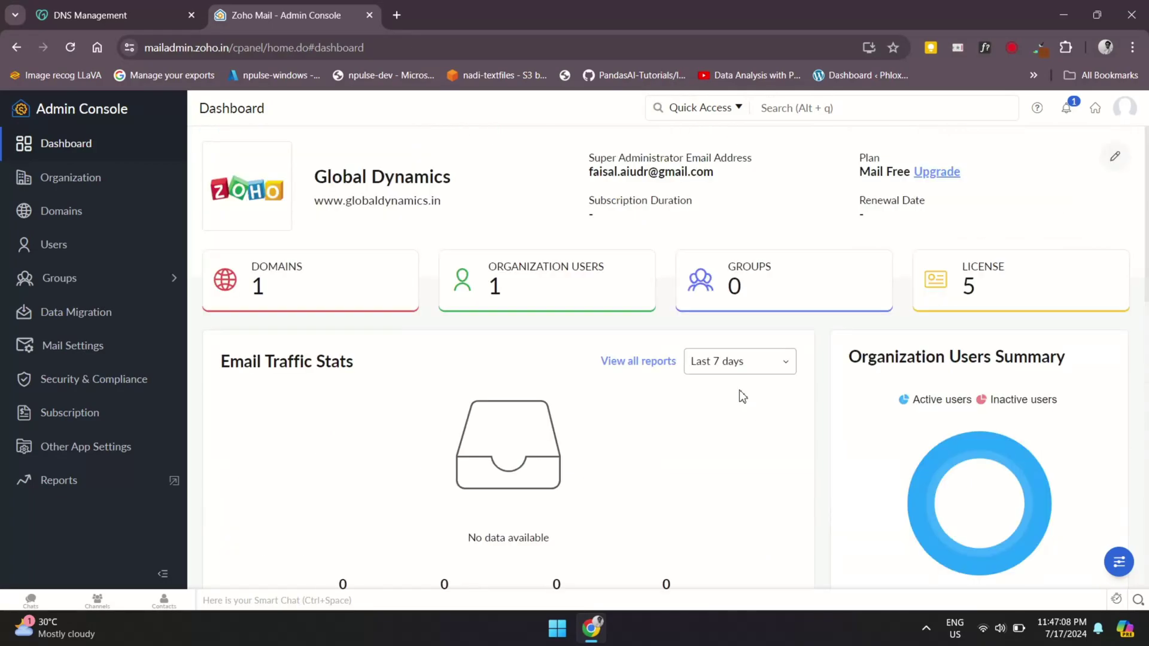
Run MX verification for globaldynamics.in from the Domains list and read the failure explanation
click(352, 292)
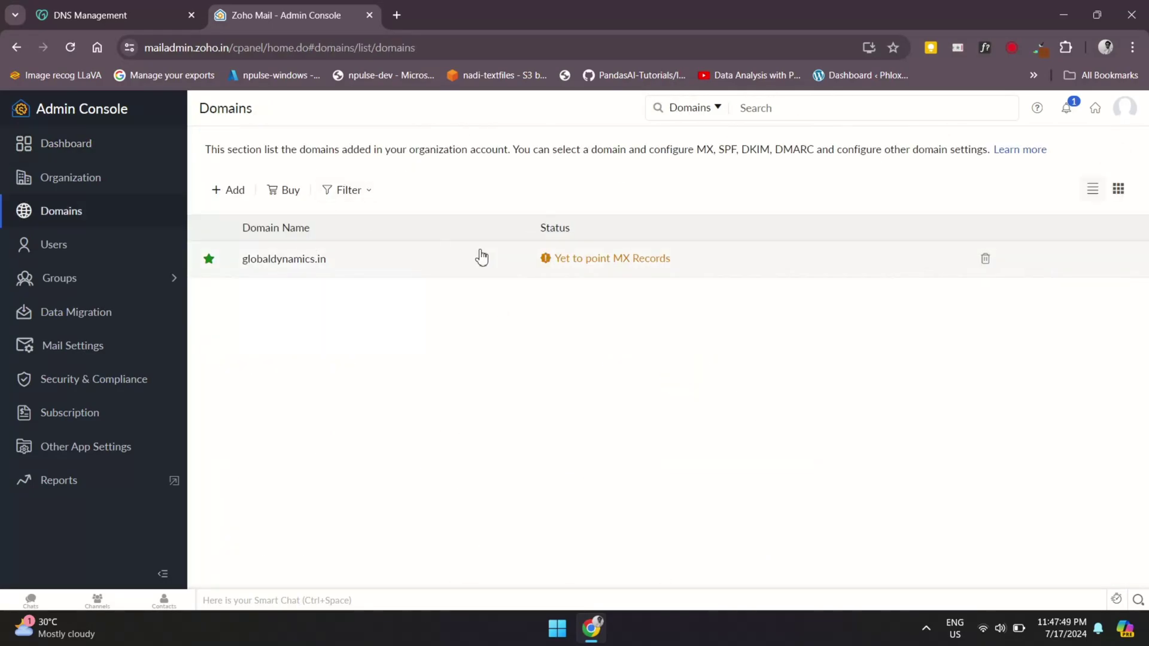
click(601, 259)
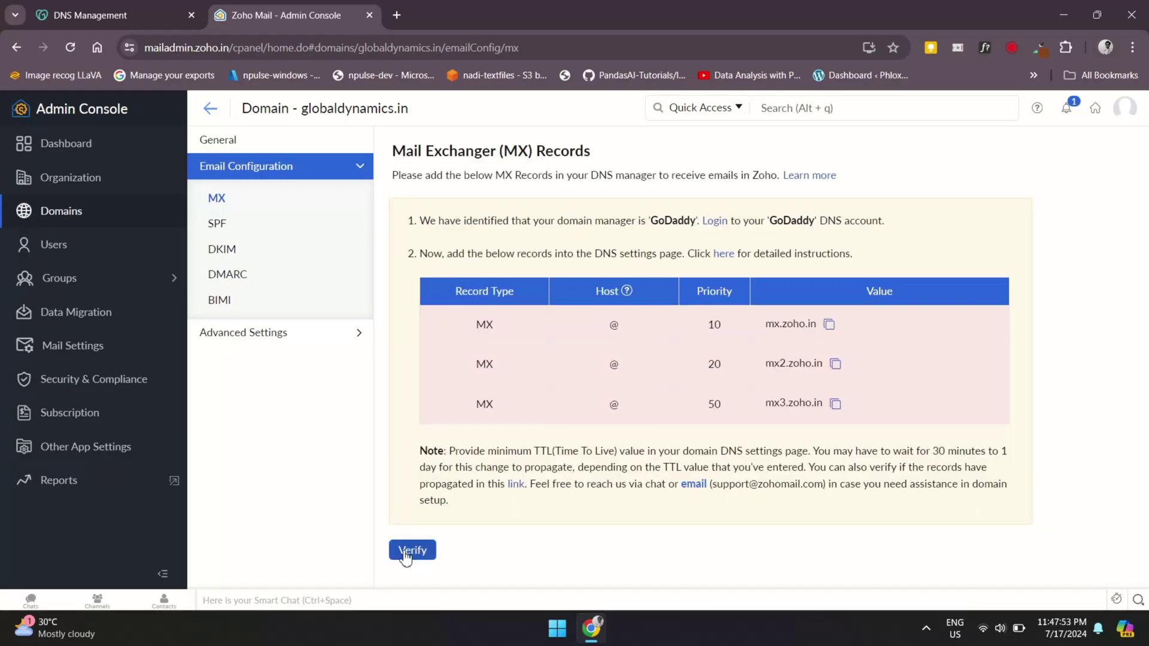
click(405, 551)
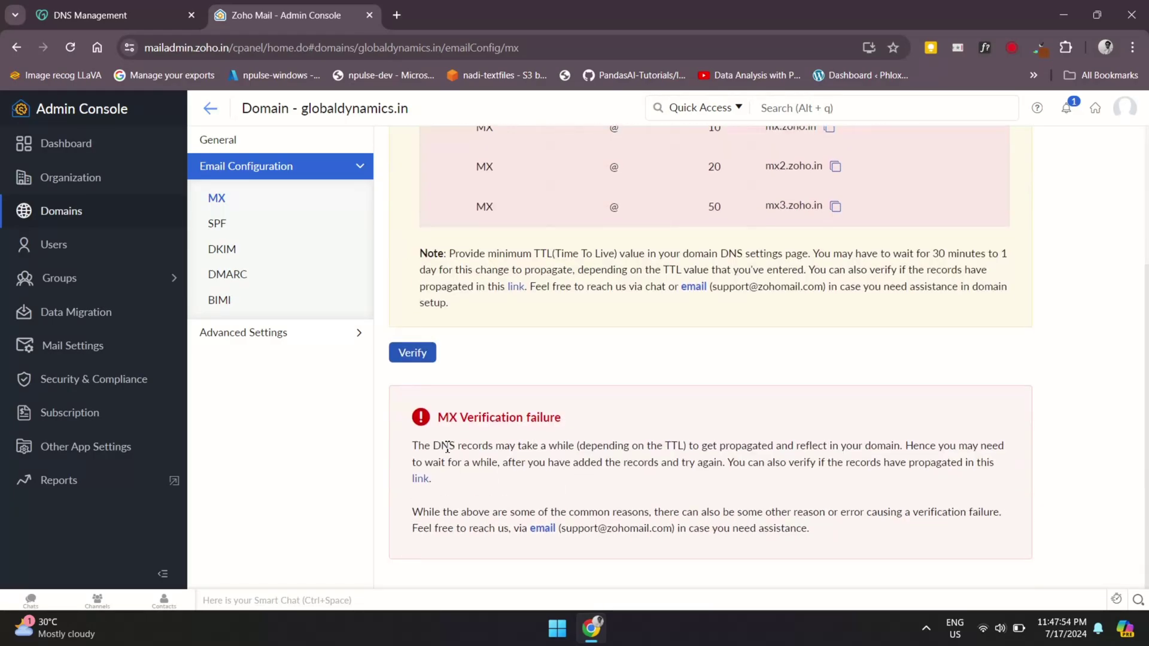
drag(417, 446, 898, 447)
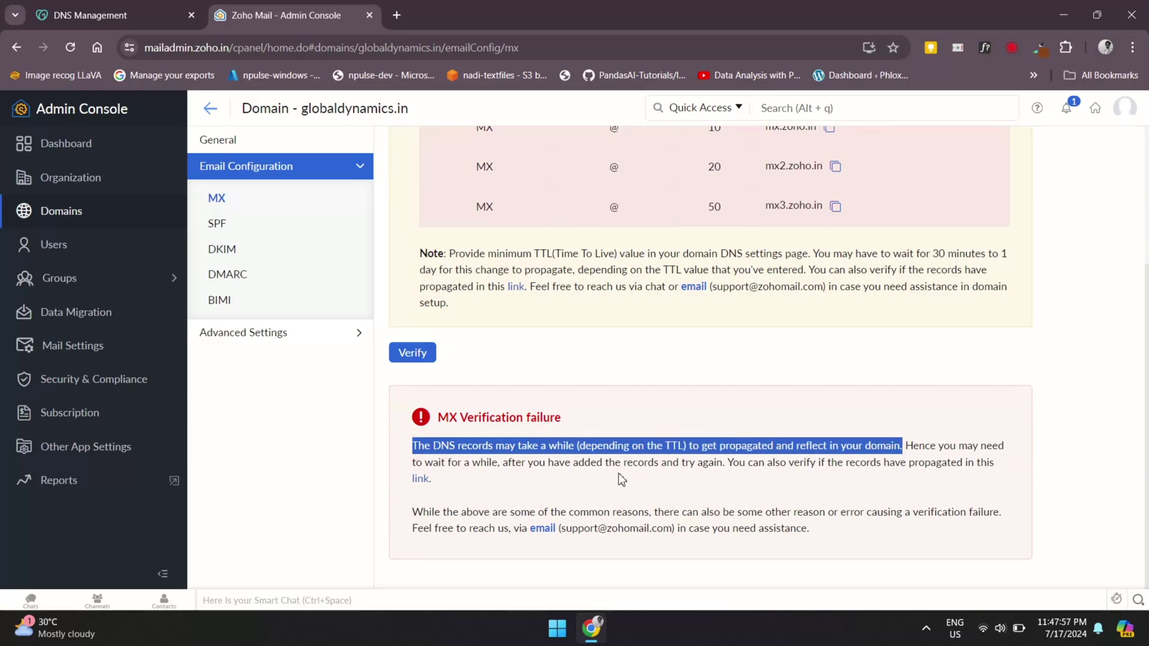
click(530, 465)
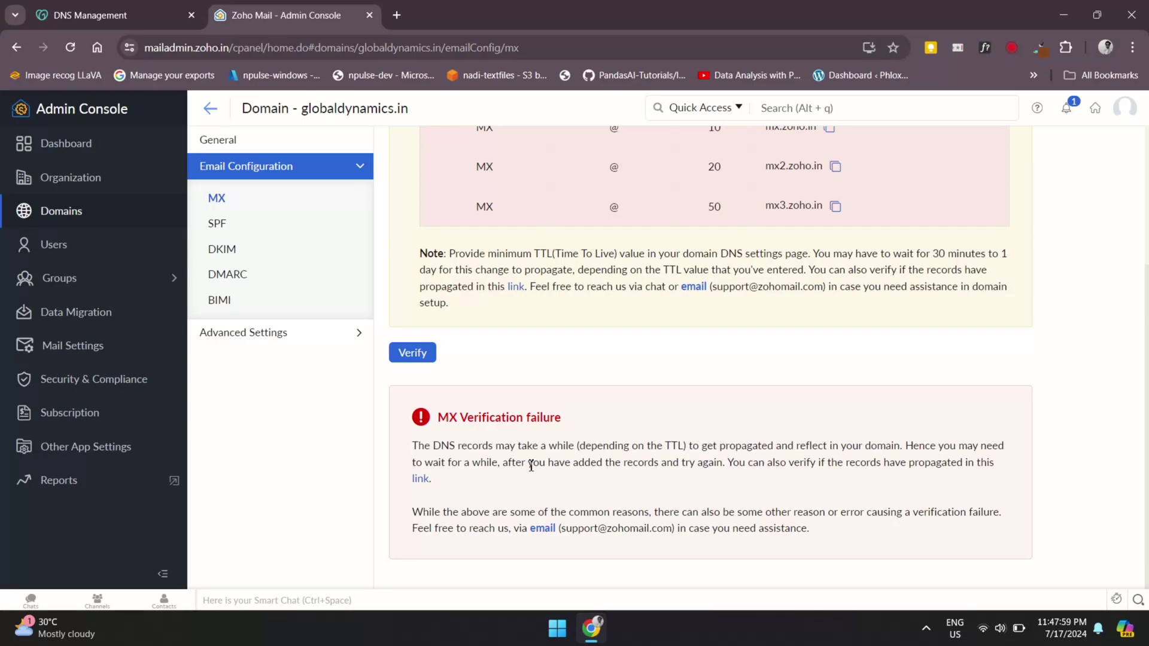
drag(519, 463, 621, 465)
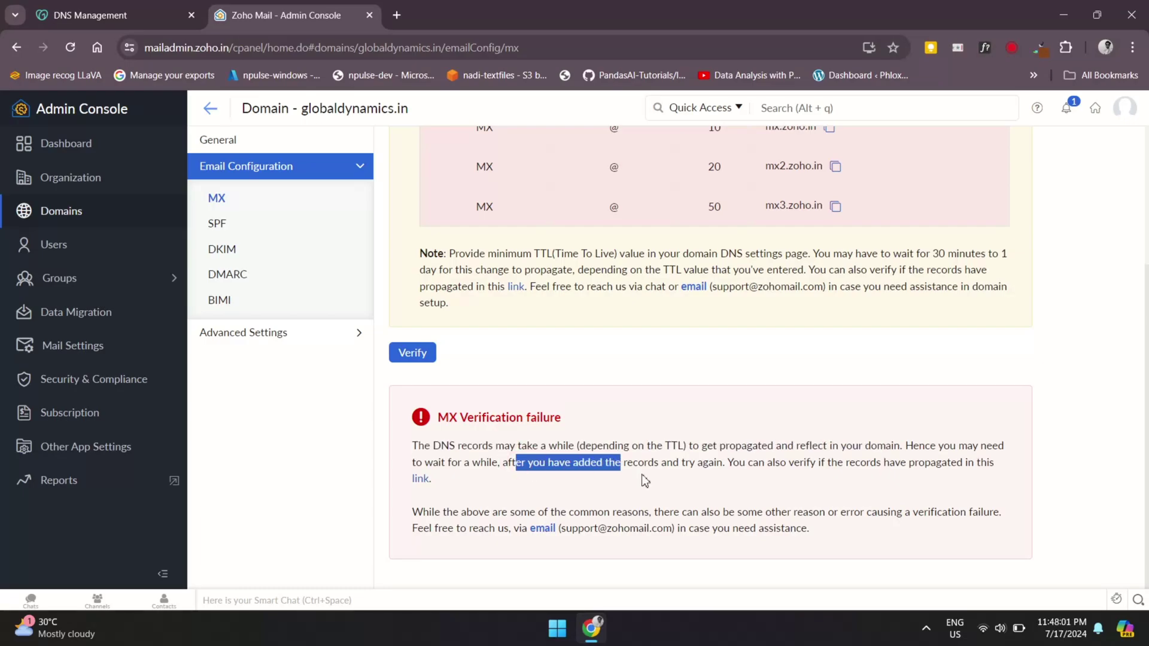
click(641, 474)
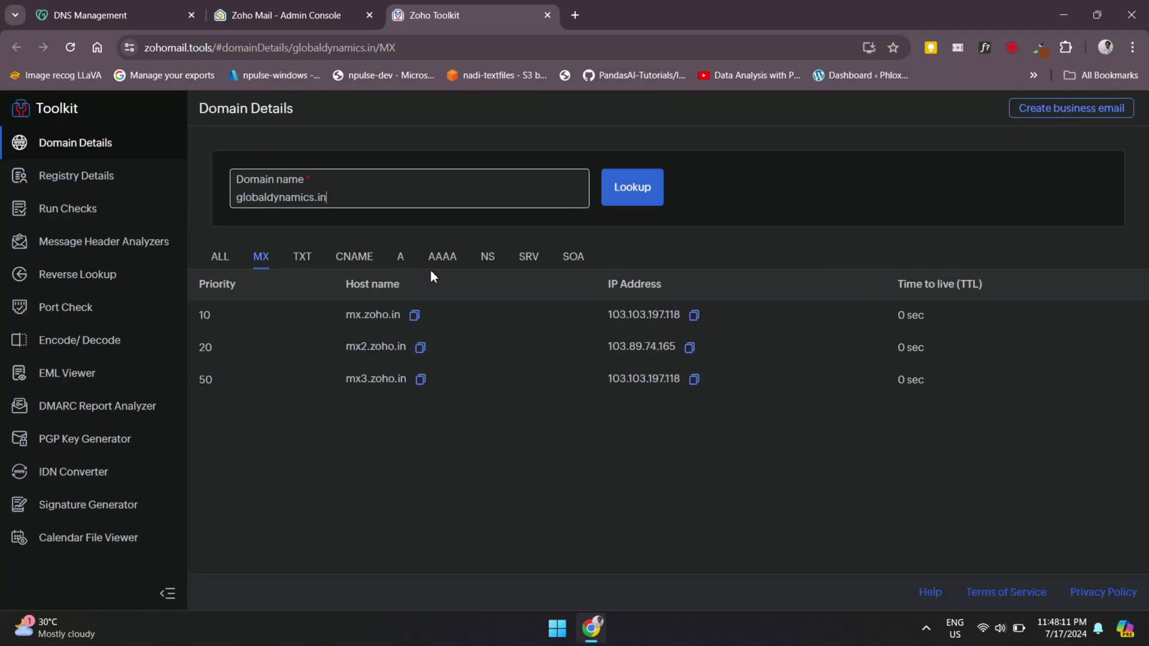
Look up globaldynamics.in in Zoho Toolkit and review all its record types
click(630, 190)
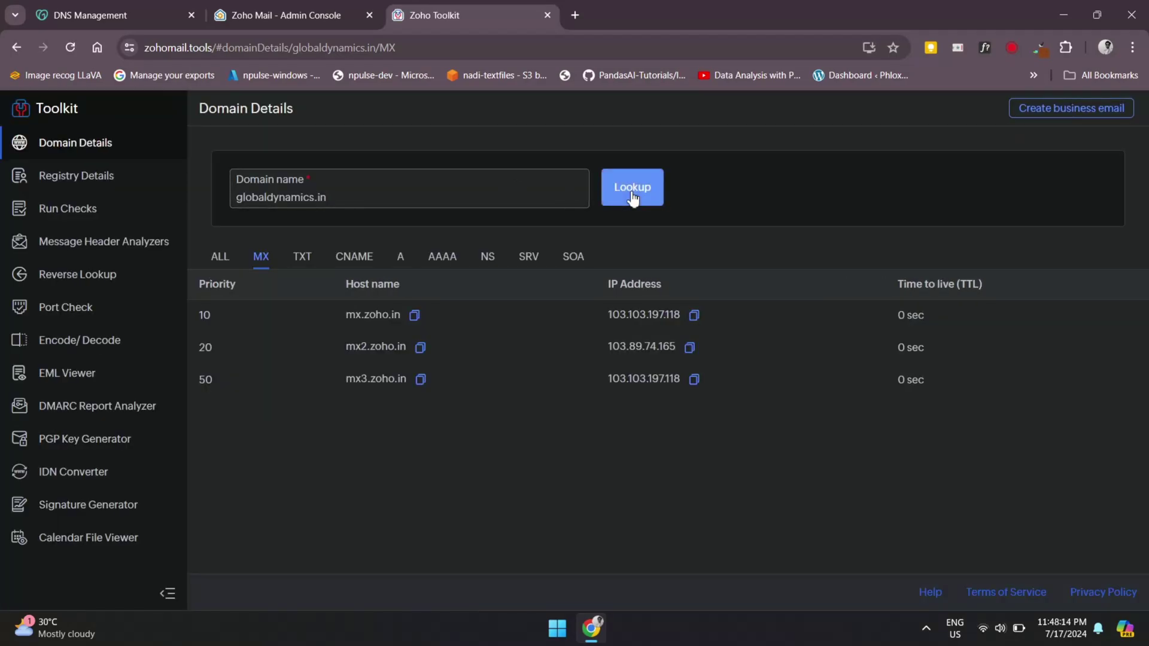
click(236, 260)
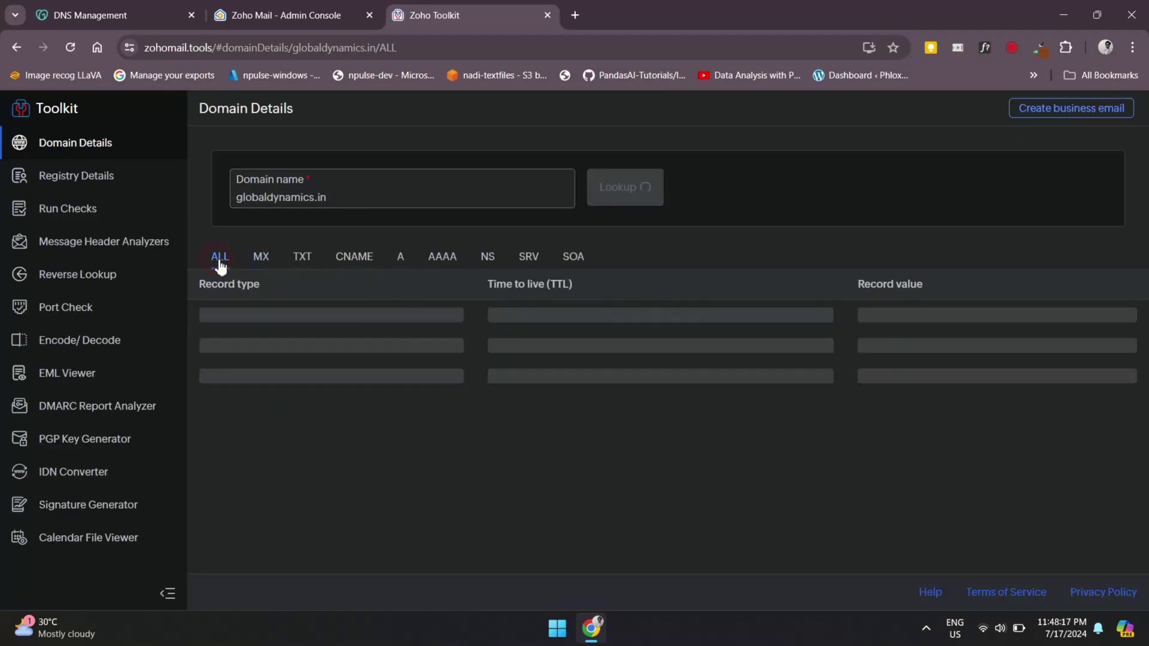
scroll(559, 369, down, 2)
scroll(558, 371, up, 2)
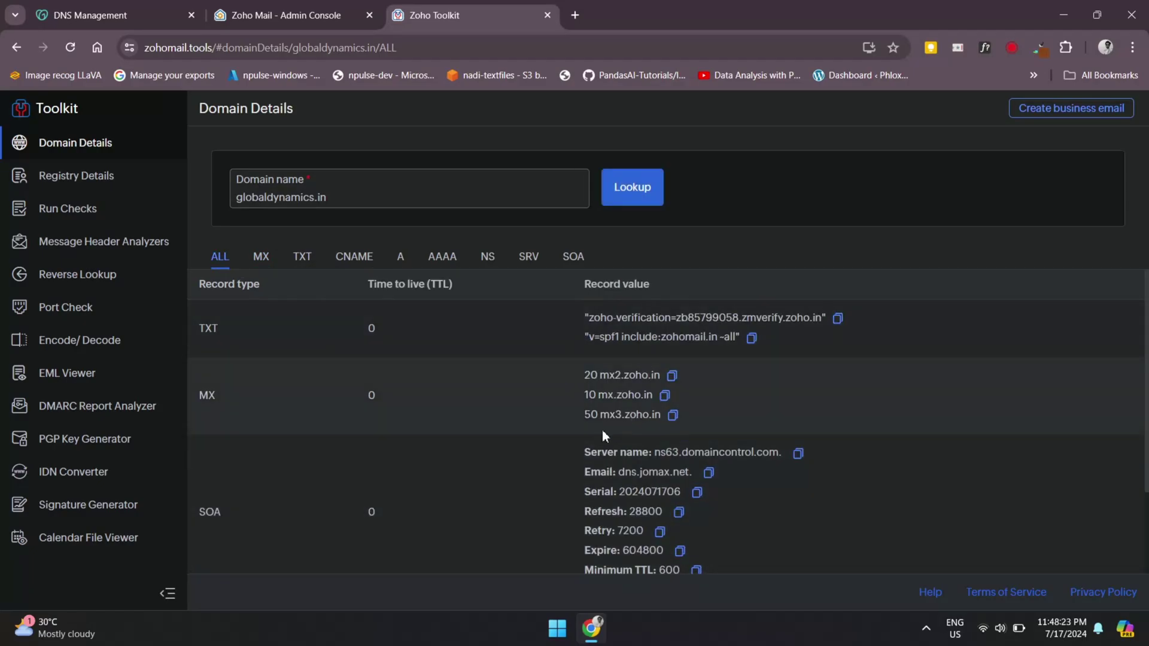
scroll(594, 432, down, 2)
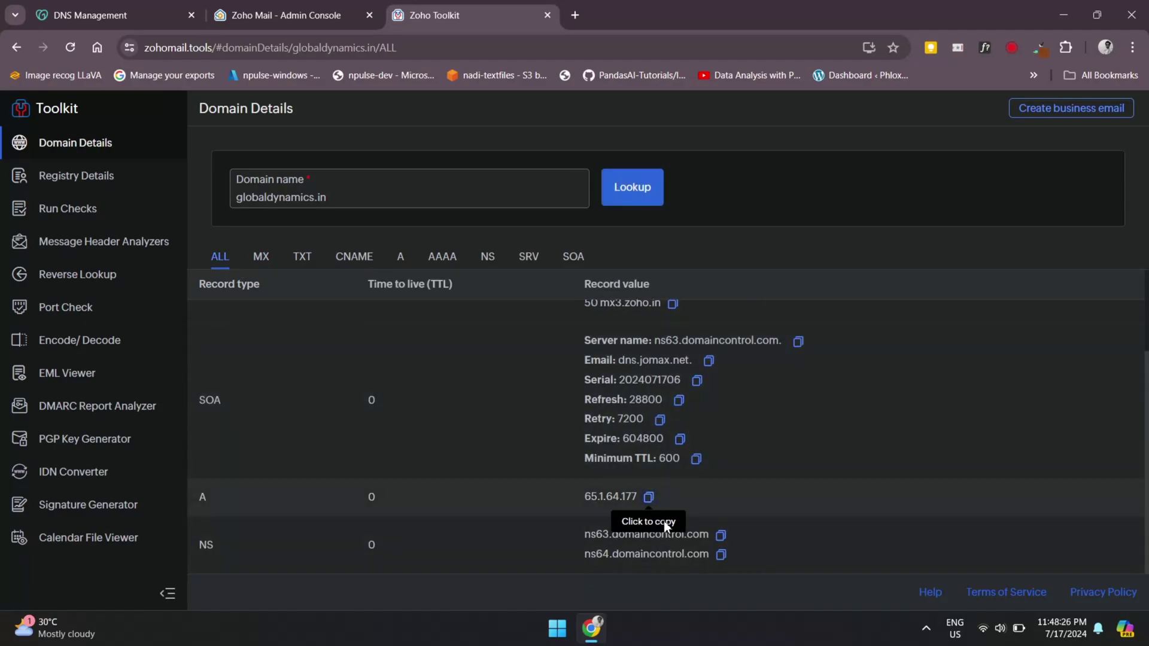
scroll(686, 437, up, 3)
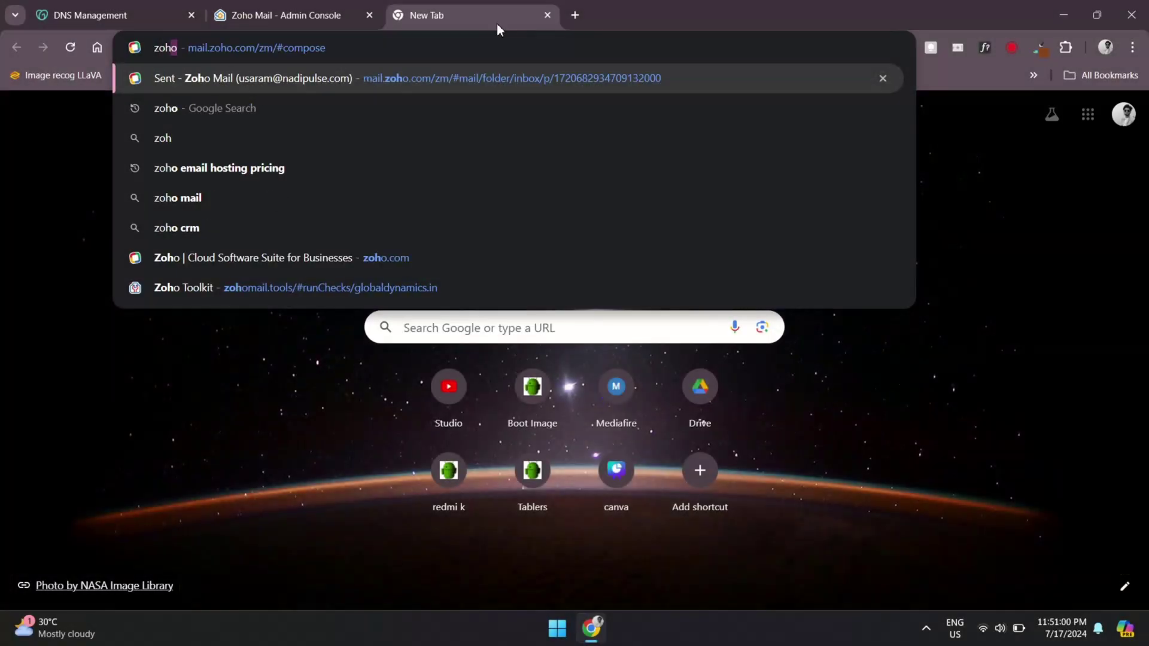
Sign in to Zoho Mail with the business mail address
key(Return)
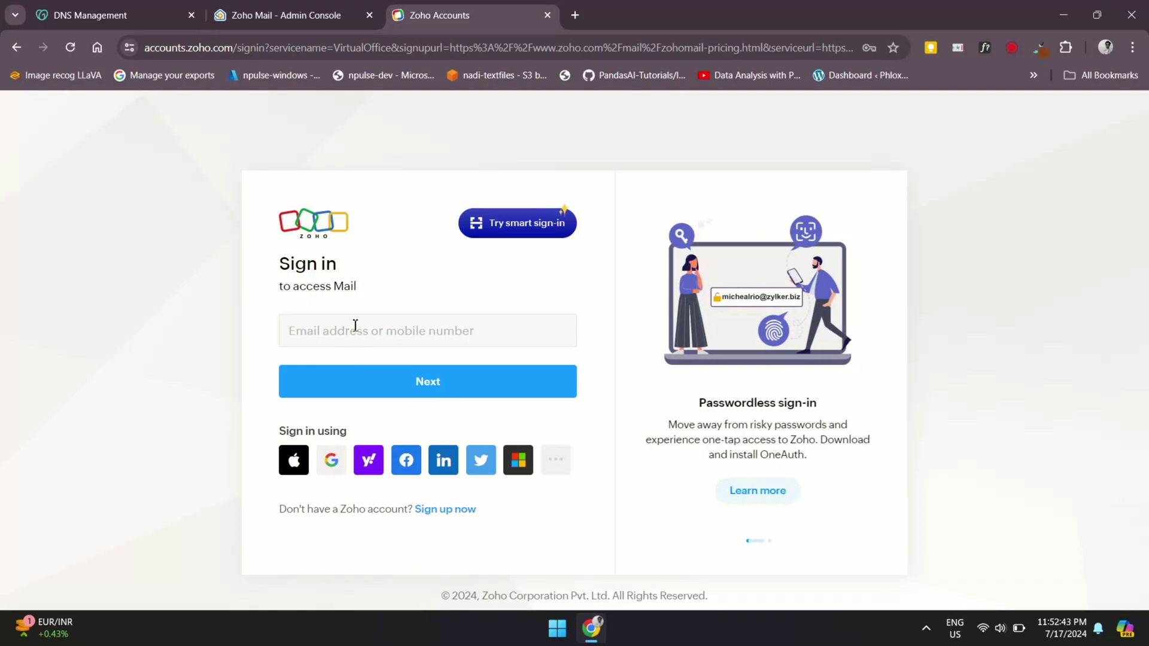
key(ctrl+v)
key(Return)
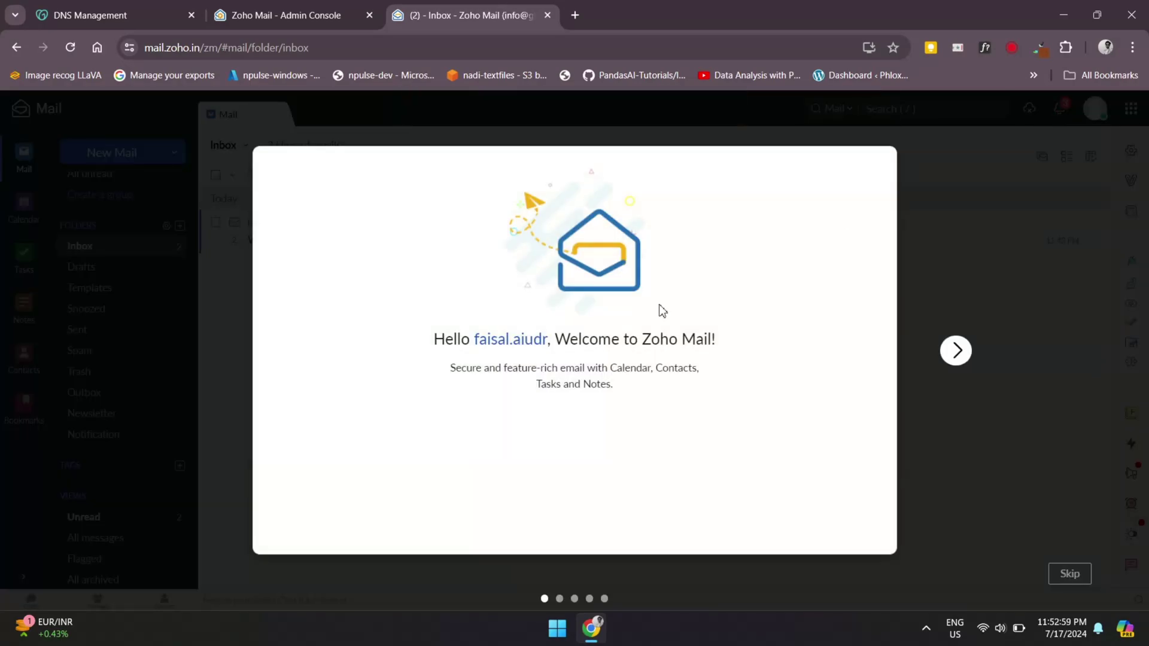
Step through the locale, display name, signature and theme setup slides, then access Zoho Mail
click(957, 351)
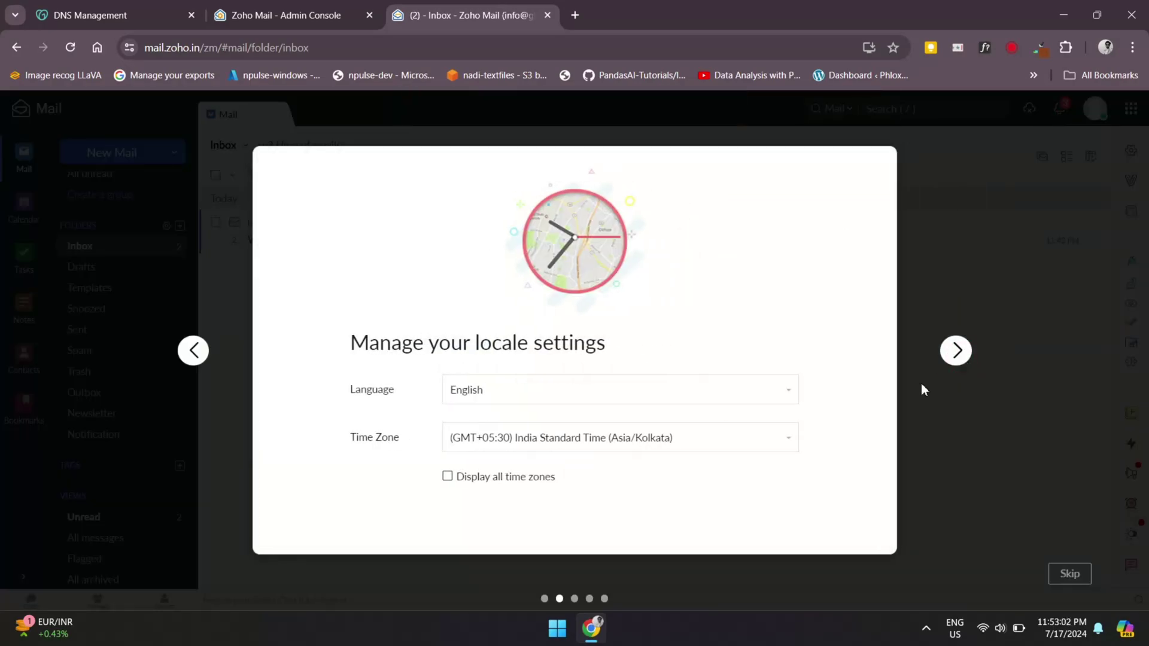
click(957, 352)
click(959, 359)
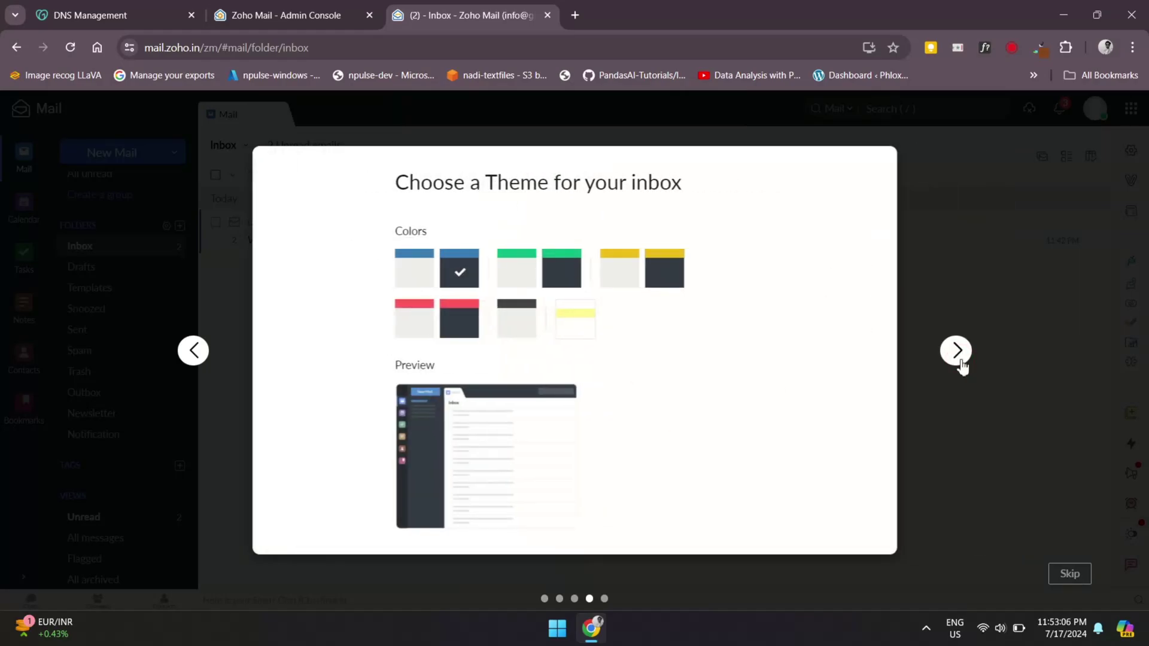
click(959, 359)
click(581, 462)
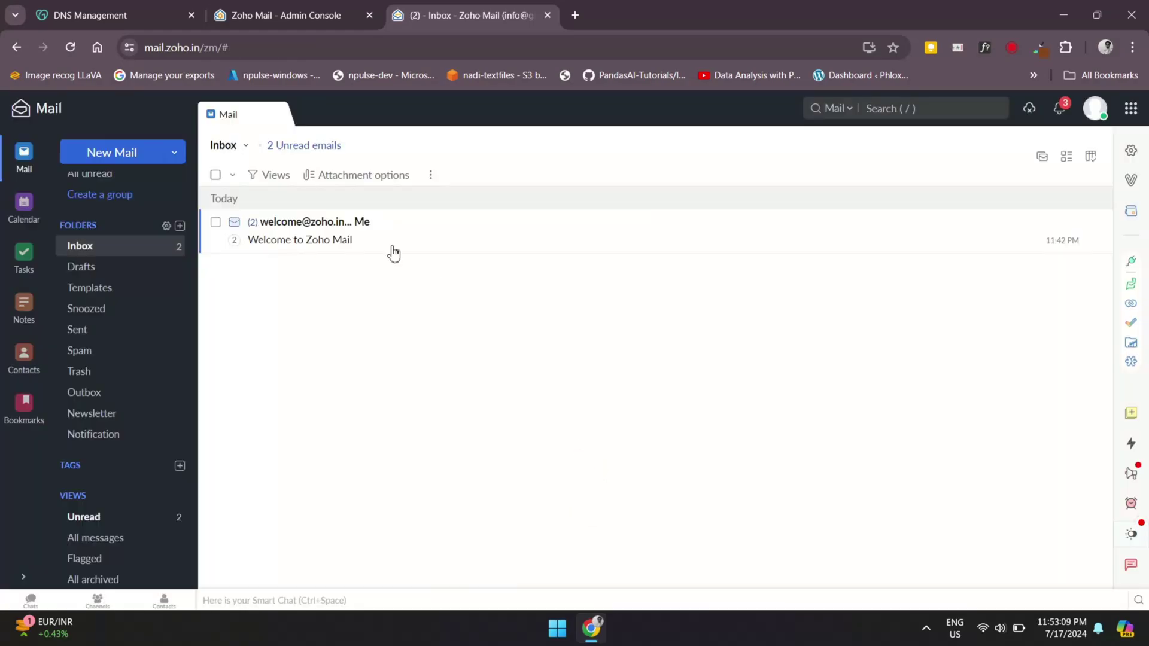
Read the 'Welcome to Zoho Mail' message, then close it to return to the inbox
click(364, 242)
scroll(590, 411, down, 10)
click(1082, 399)
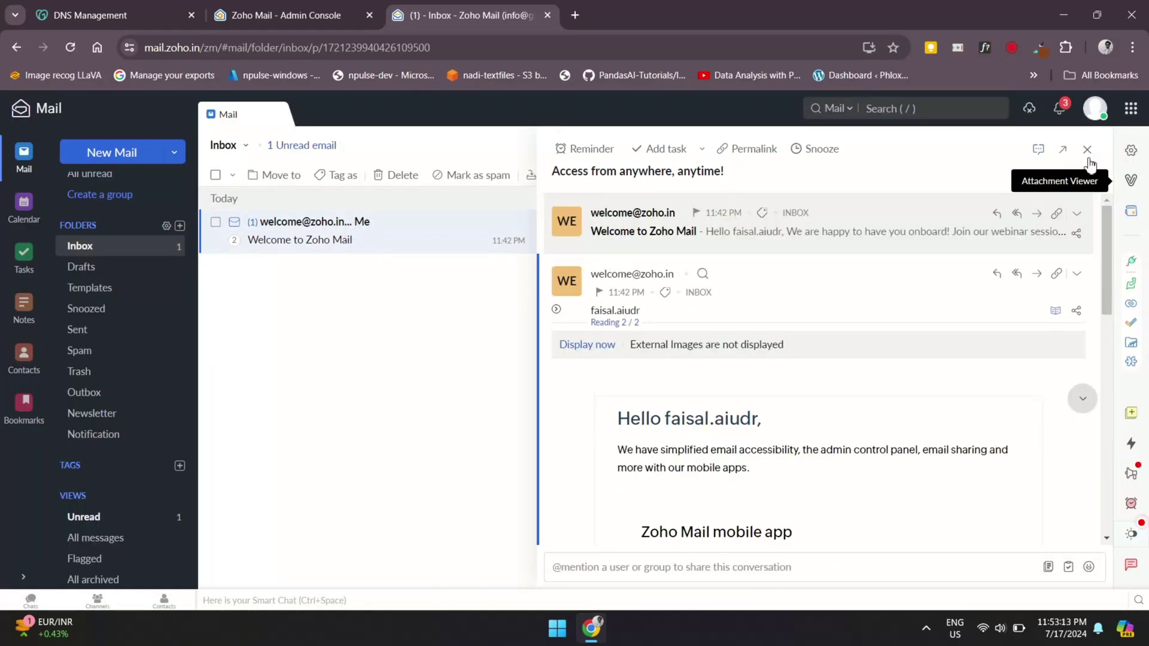
click(1088, 149)
Send a test email with subject 'Test Email Sub' to the Gmail address and confirm it in Sent
click(111, 152)
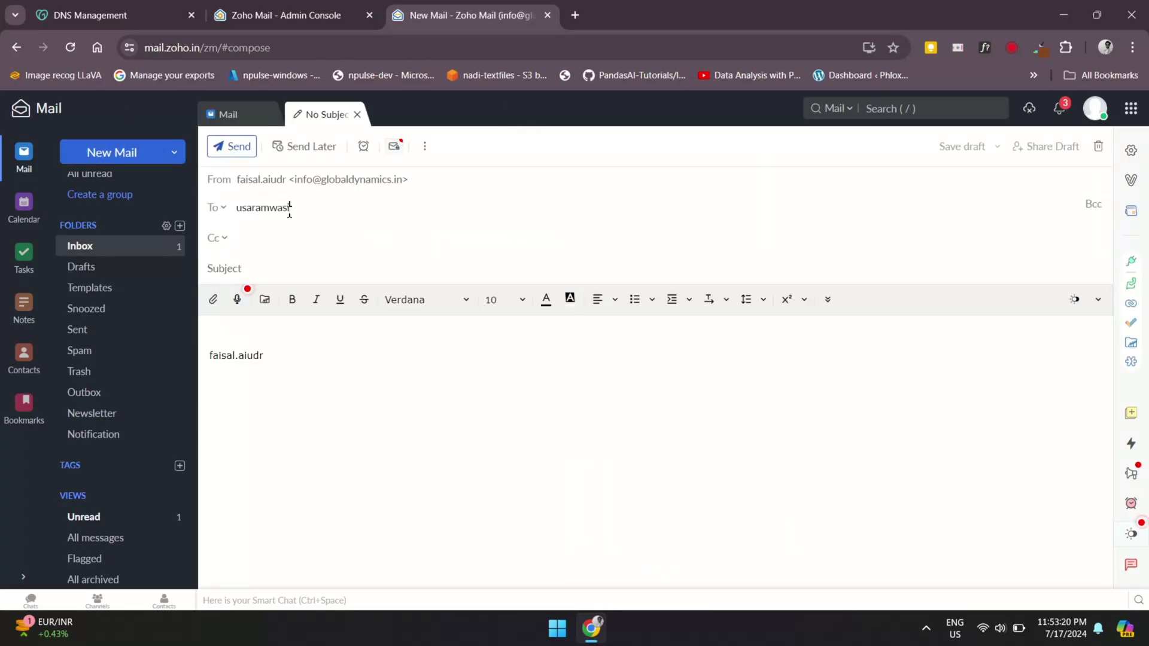
key(Tab)
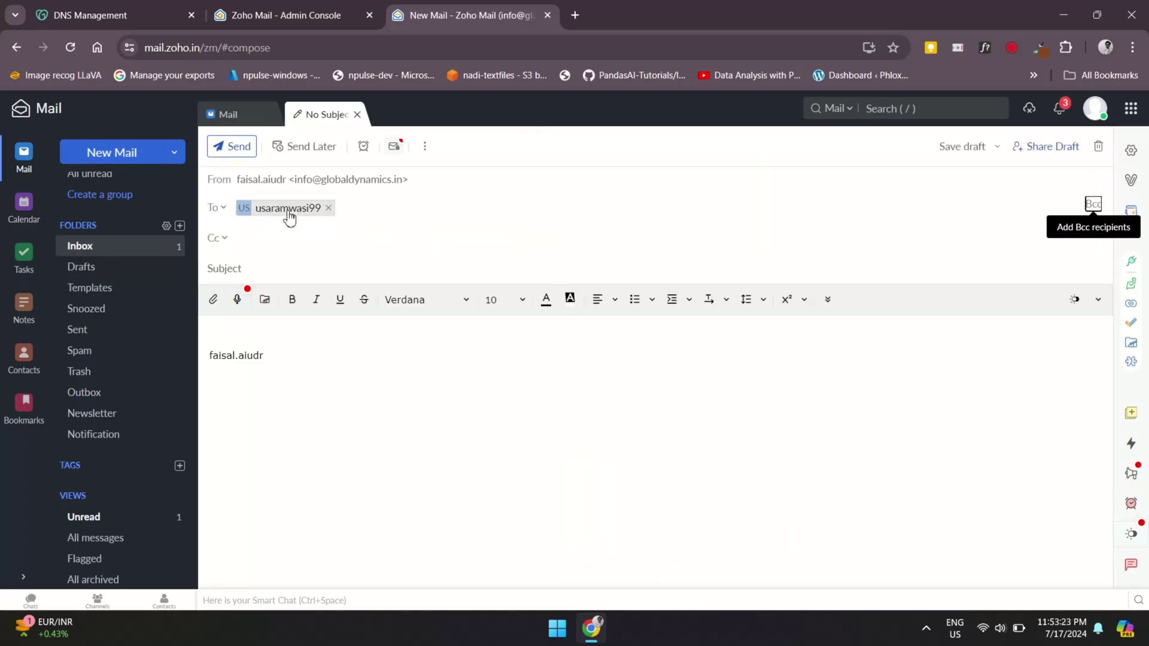
key(Tab)
text(Test)
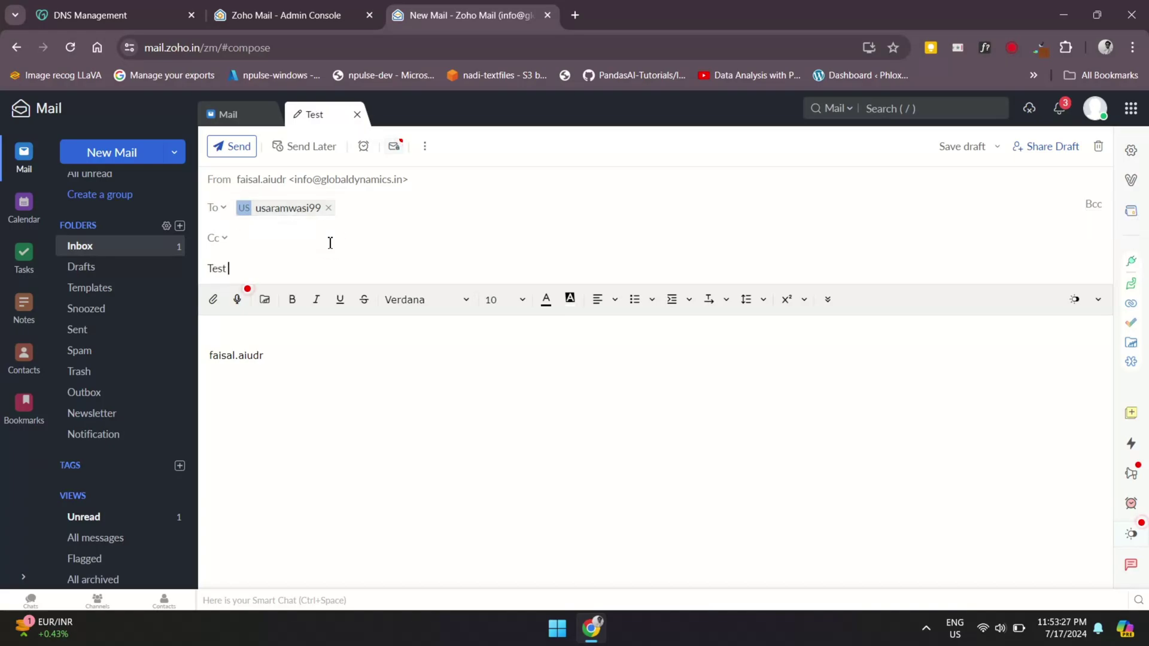
text( Email Sub)
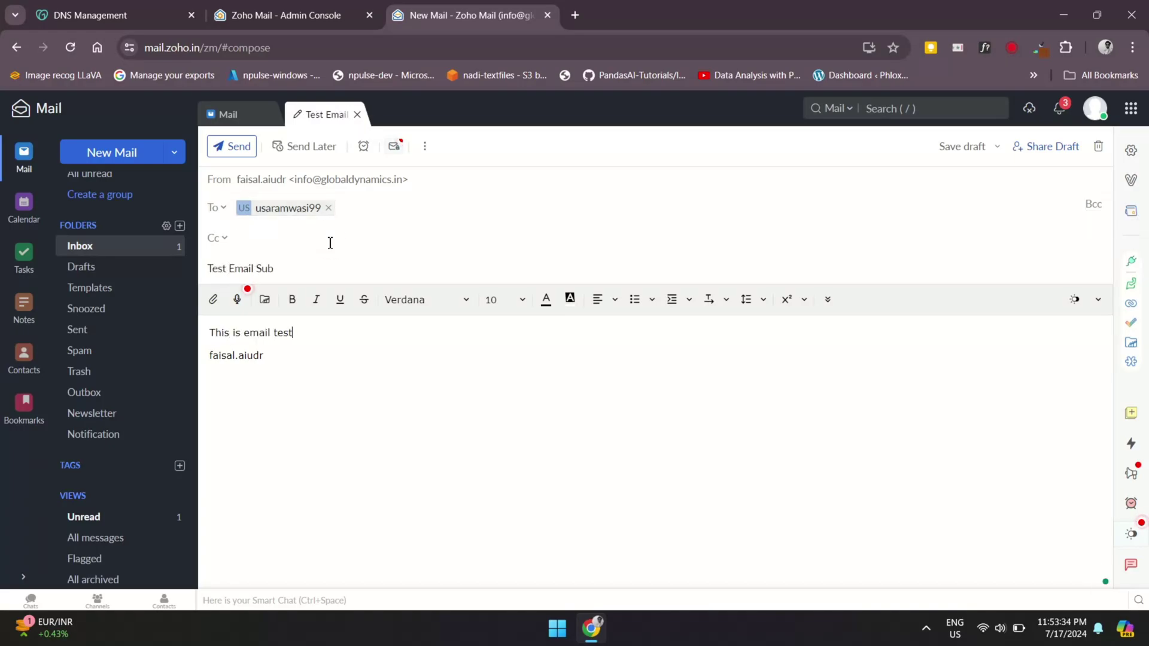
click(231, 146)
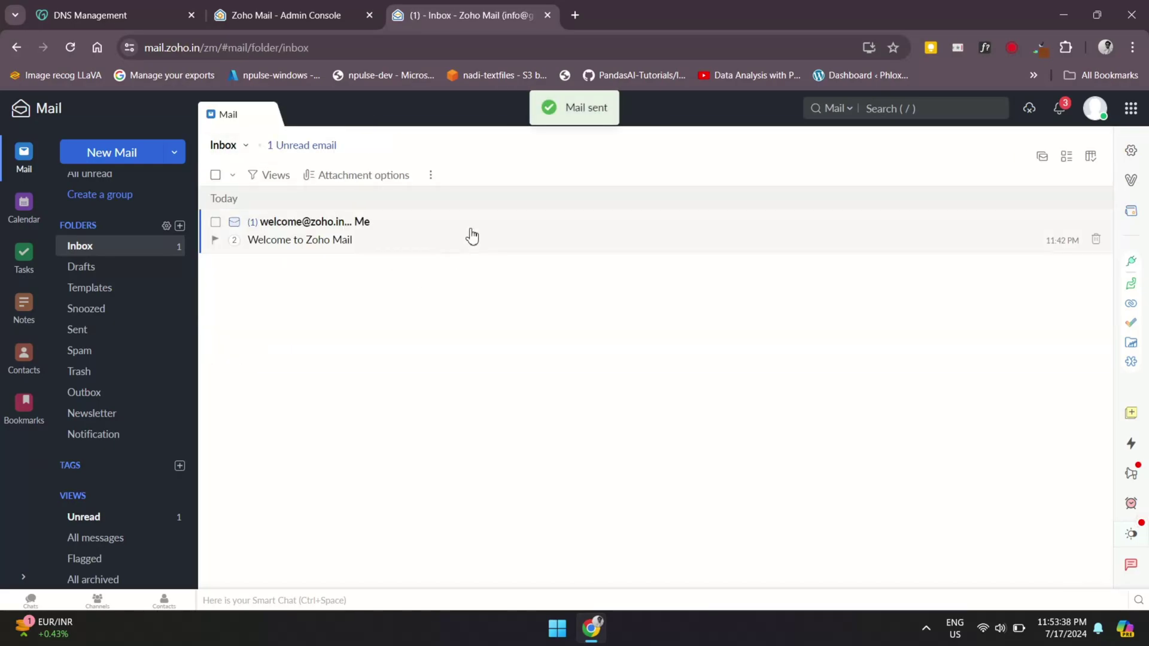
click(113, 329)
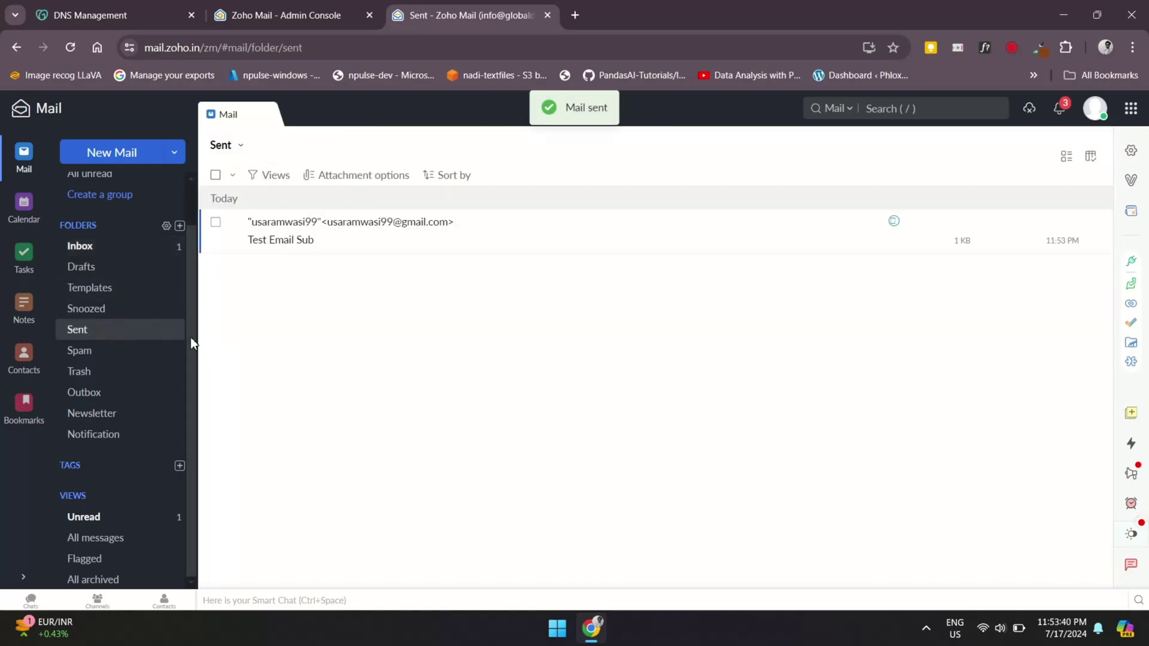
In a new Gmail tab, open the Test Email Sub message and check its sender and recipient details
click(576, 15)
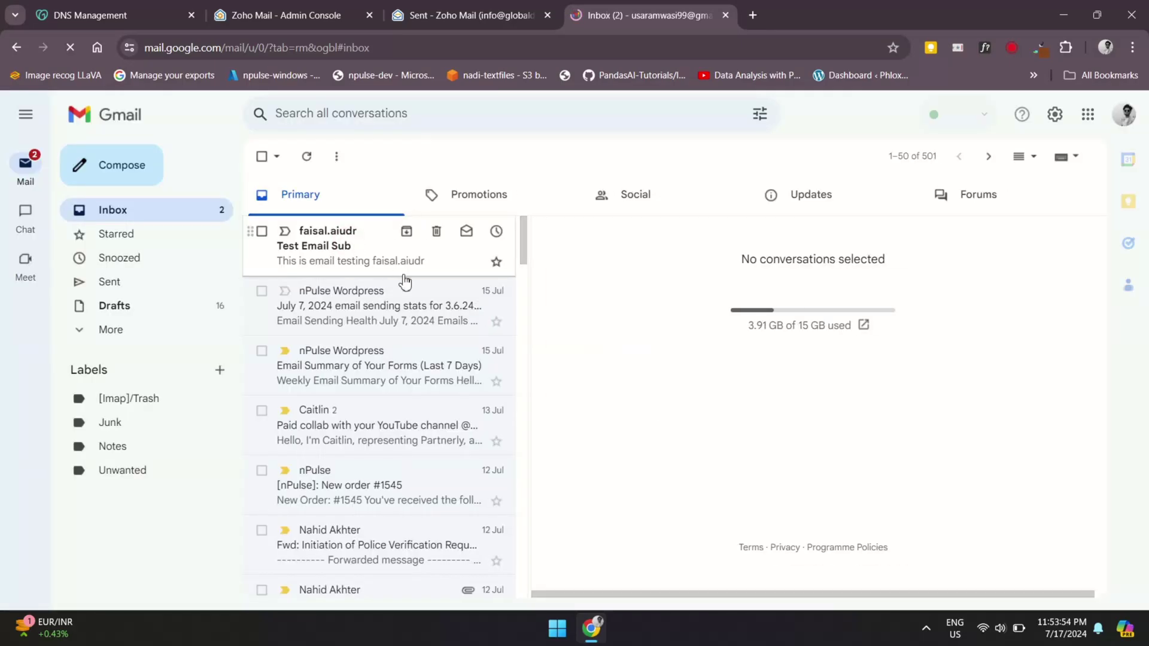
click(375, 257)
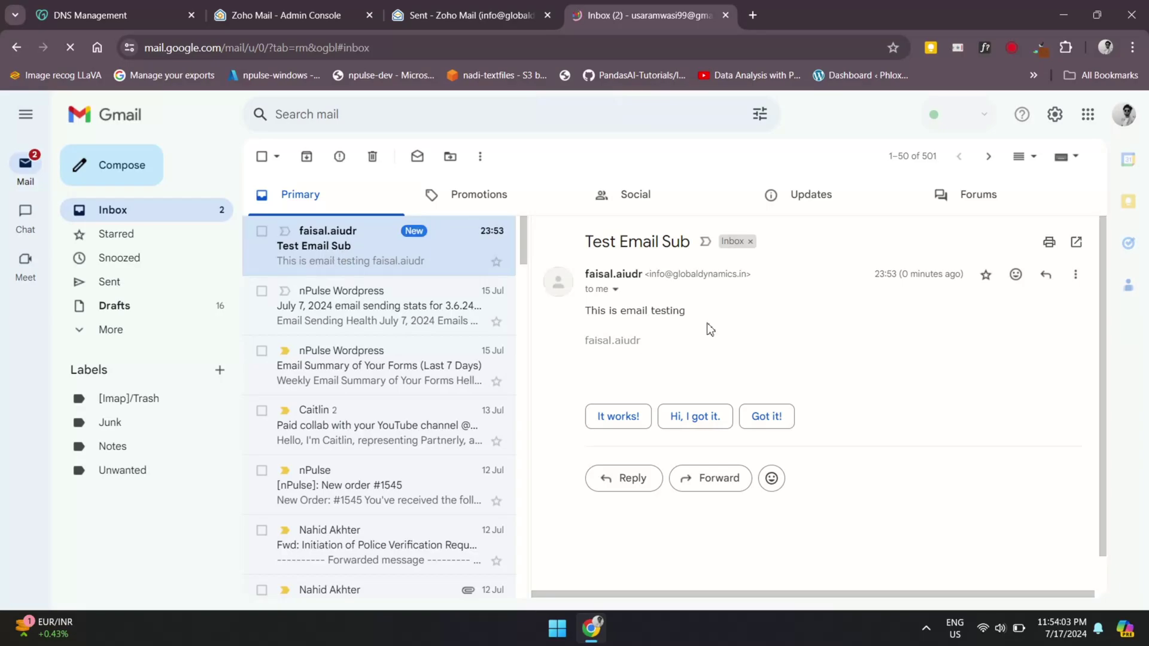
click(615, 291)
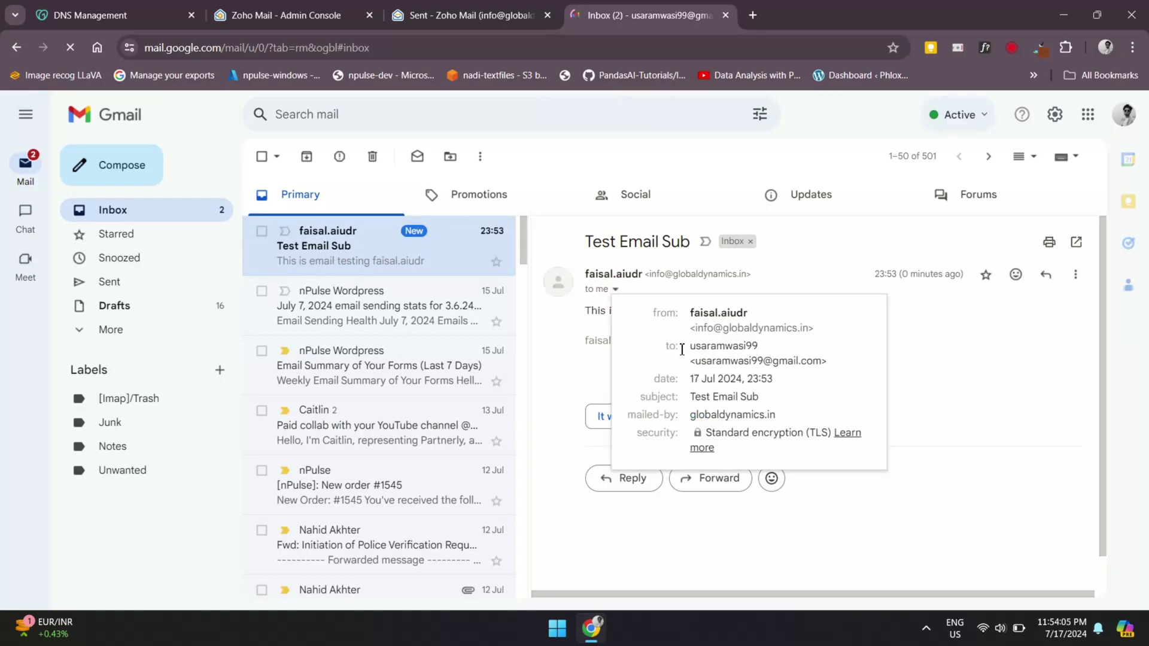
drag(741, 326, 803, 346)
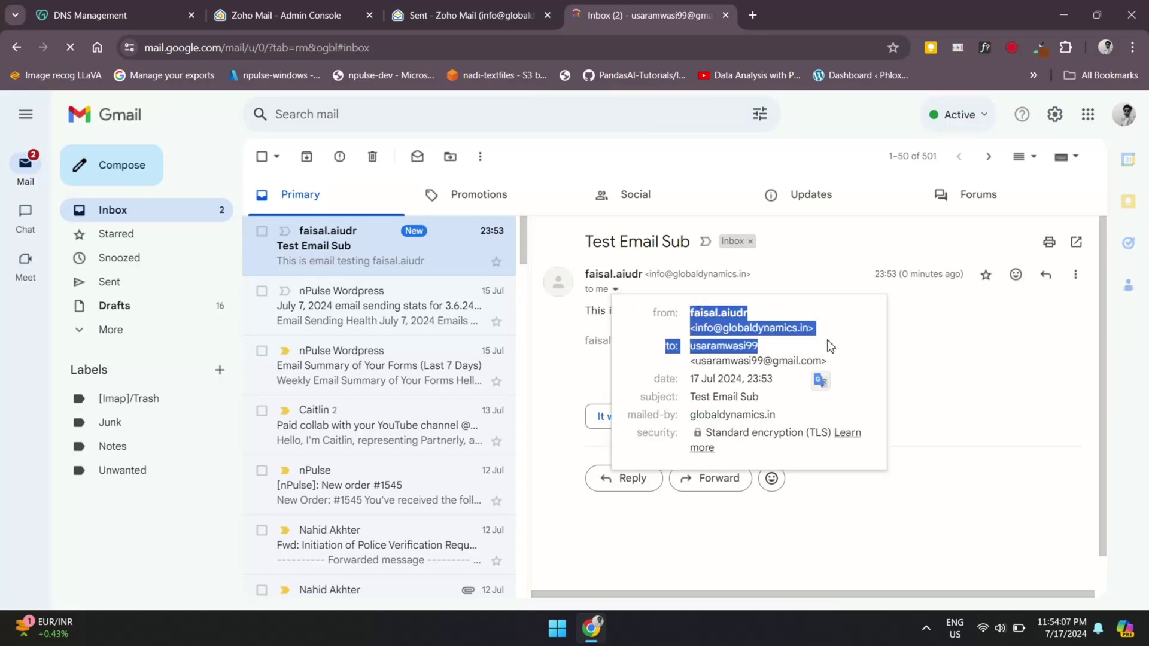
click(831, 335)
click(903, 367)
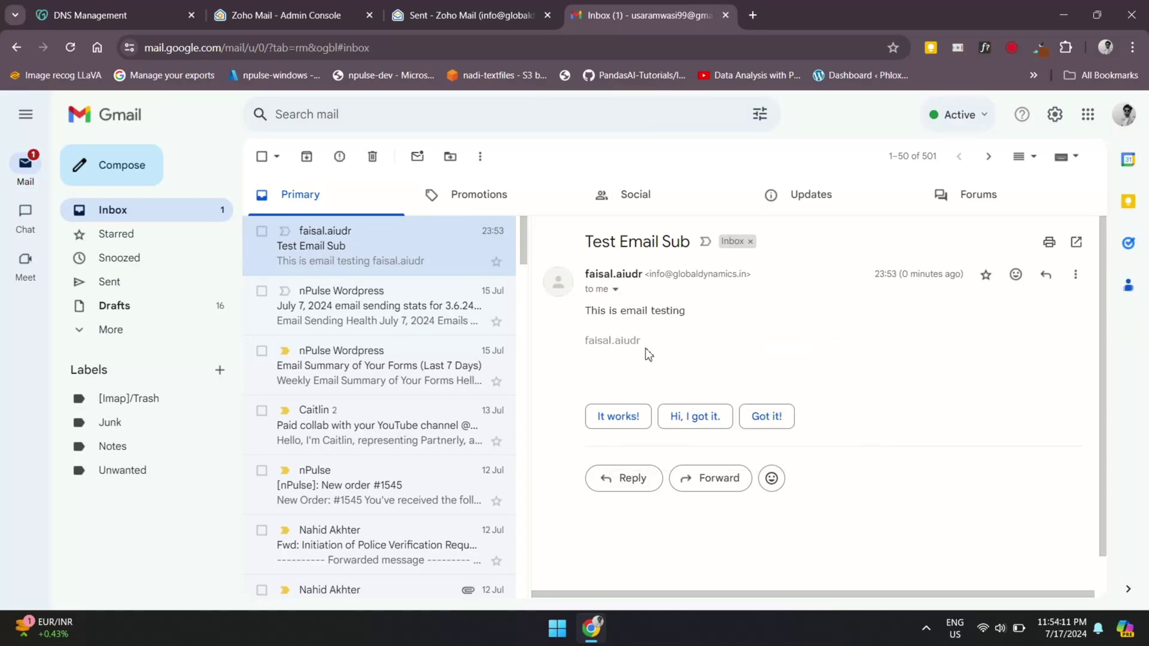
Send an 'It works!' smart reply, then reload the Zoho Mail inbox to fetch it
click(608, 417)
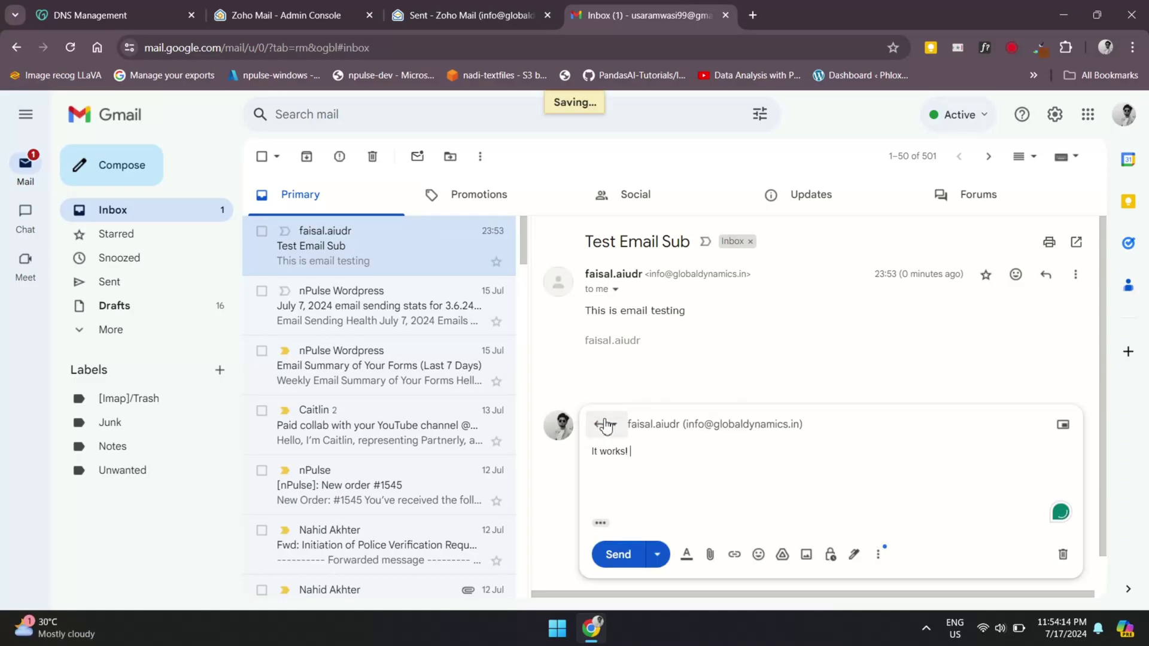
click(623, 555)
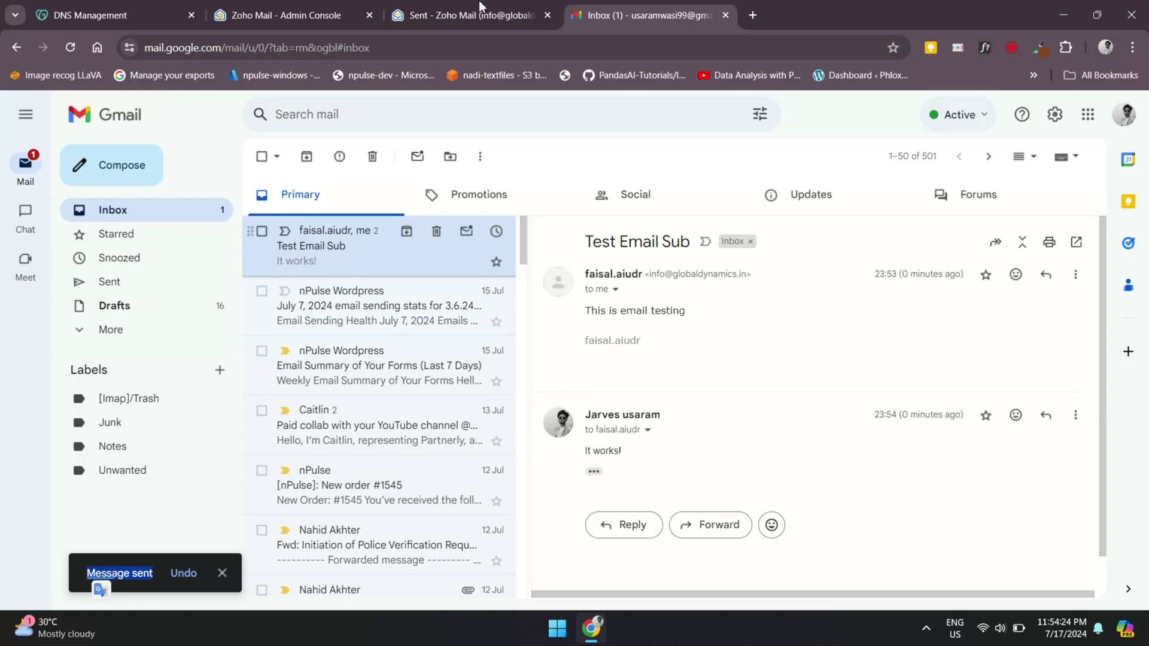
click(482, 12)
click(80, 246)
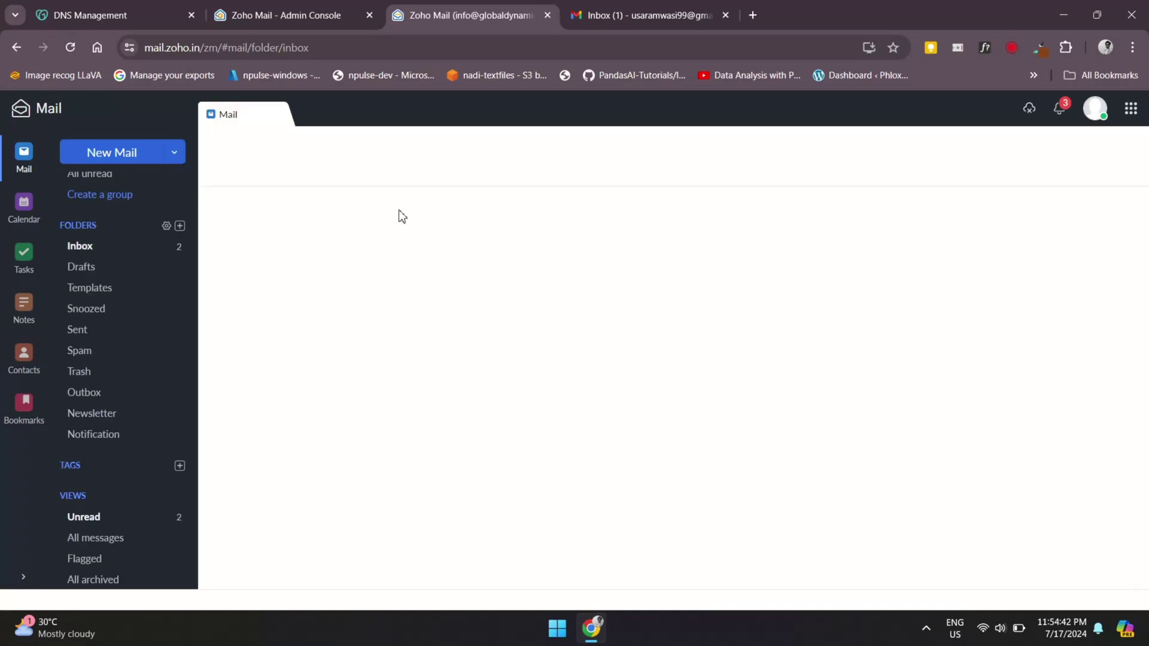
Read the 'It works!' reply to Test Email Sub, then close it
click(370, 241)
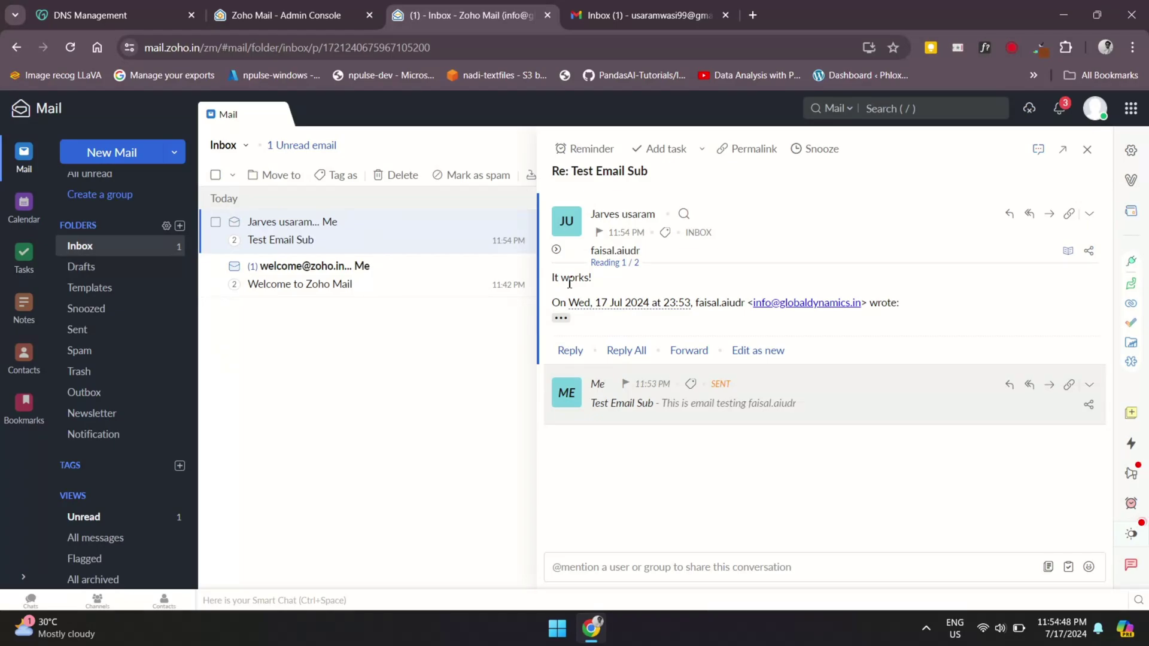
triple_click(569, 283)
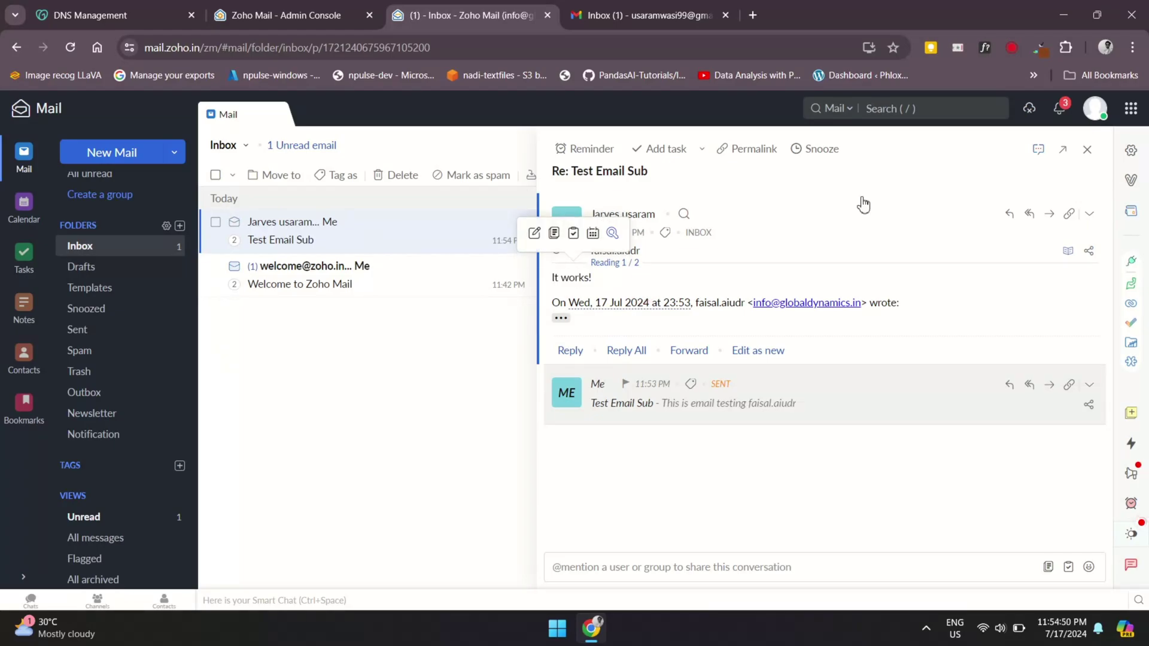
click(1087, 150)
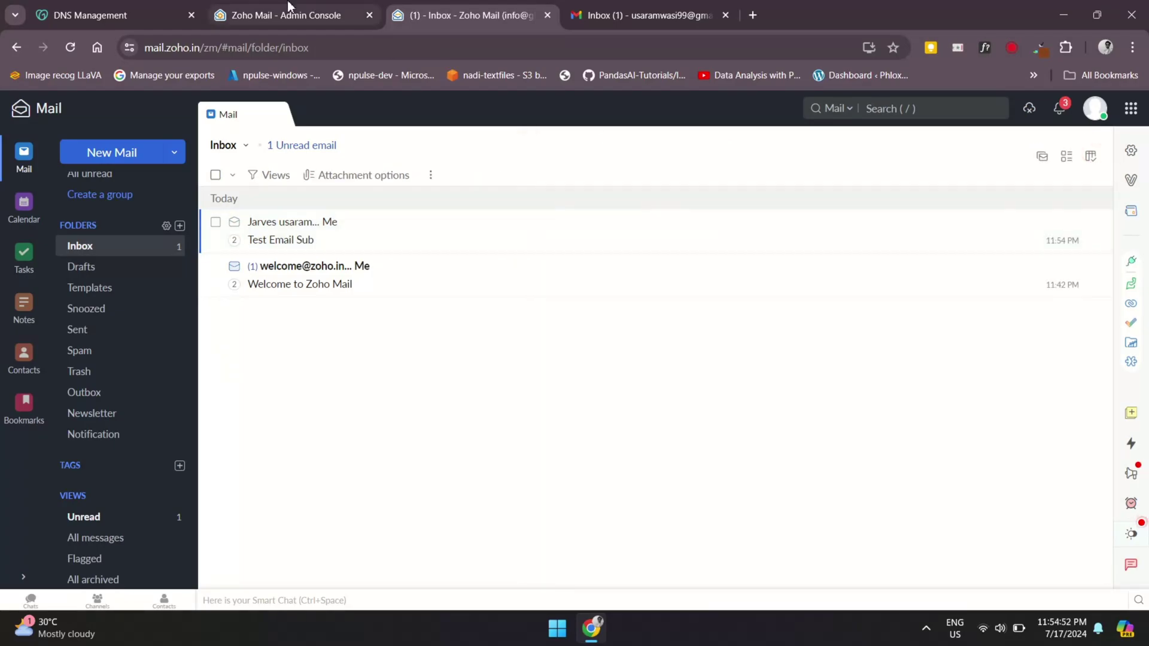
Review the Zoho Admin Console dashboard
key(ctrl+shift+Tab)
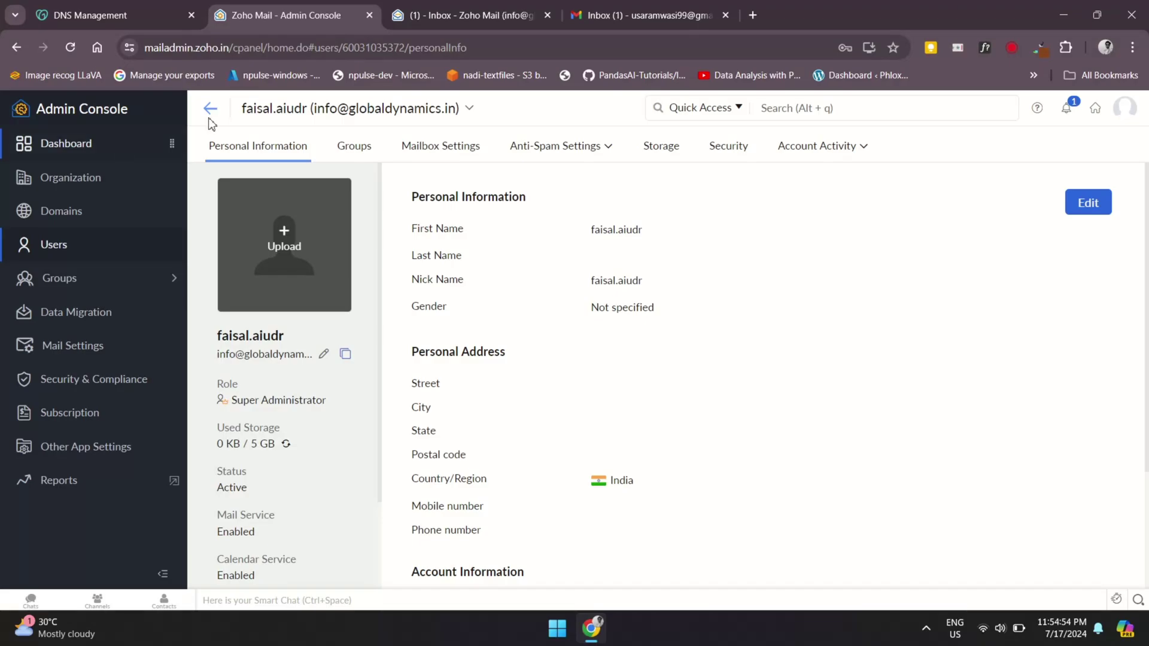
click(209, 108)
click(27, 150)
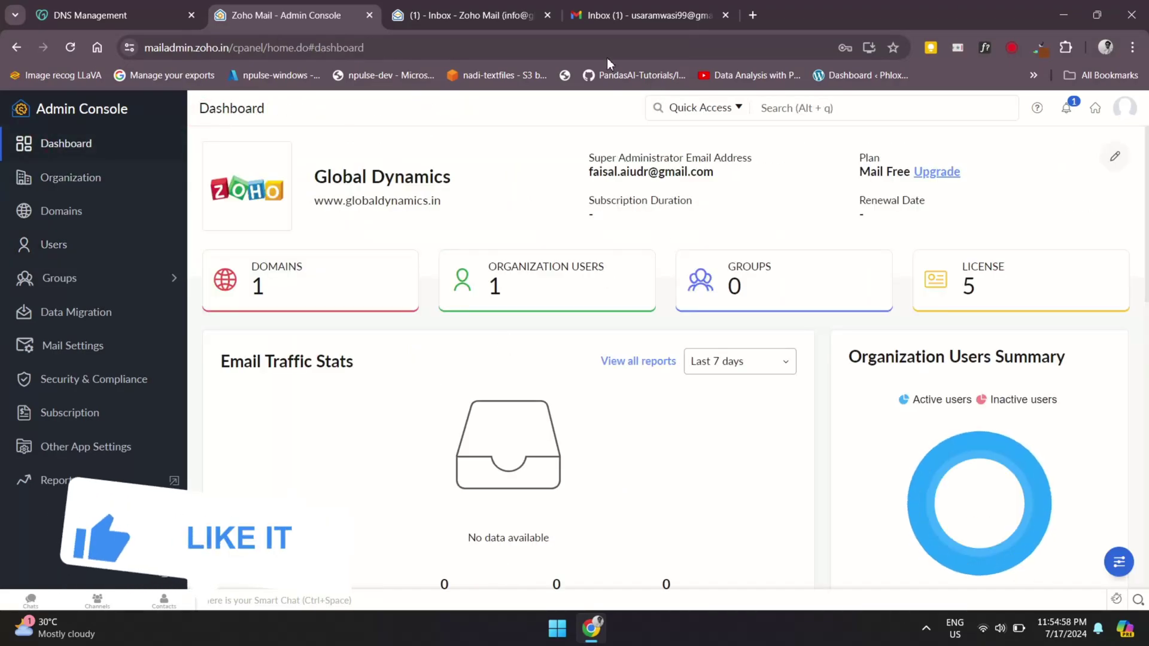
scroll(718, 410, down, 6)
scroll(720, 414, up, 6)
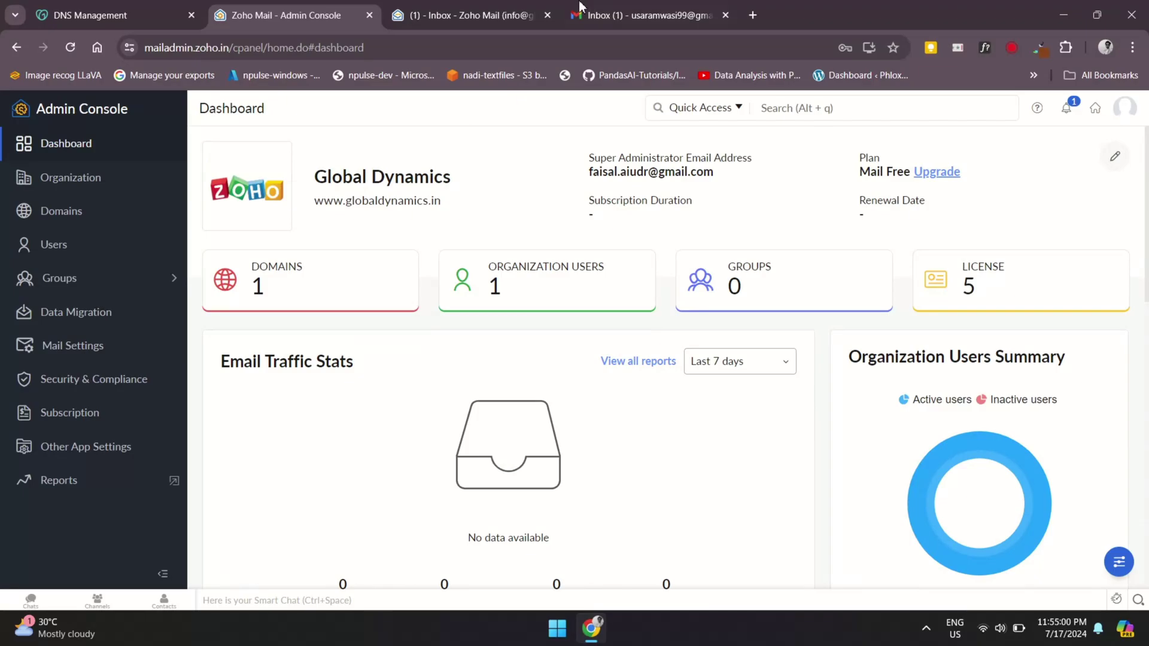
Close the Gmail tab and return to the Zoho Mail inbox
click(467, 15)
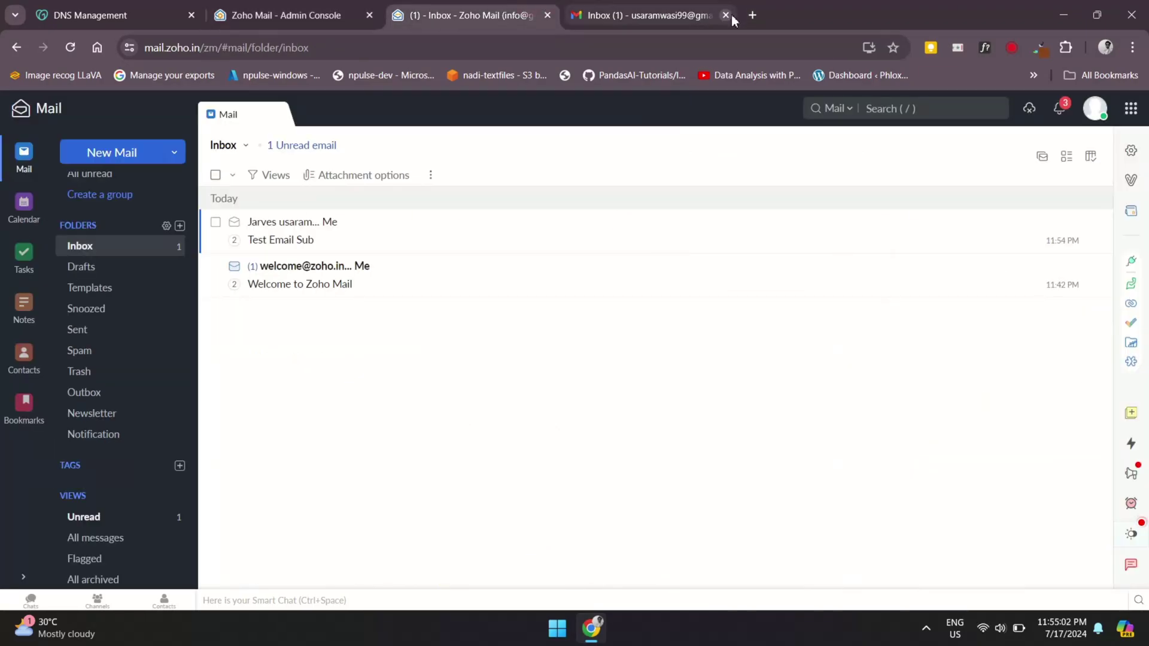
click(726, 15)
click(287, 12)
click(134, 5)
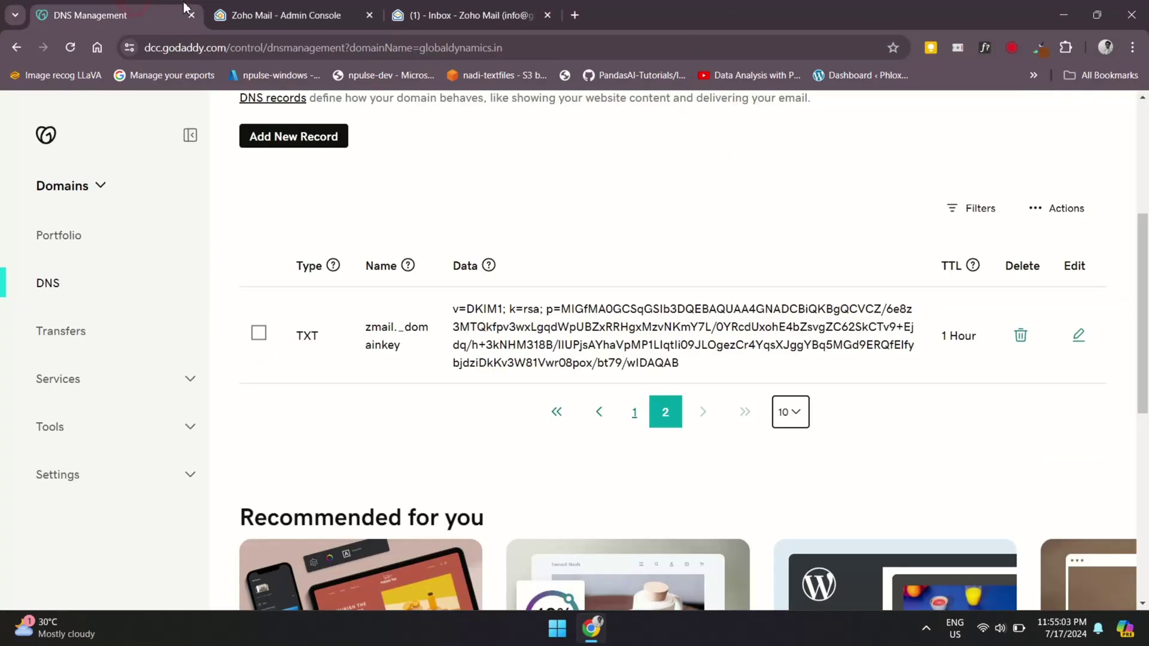
click(483, 7)
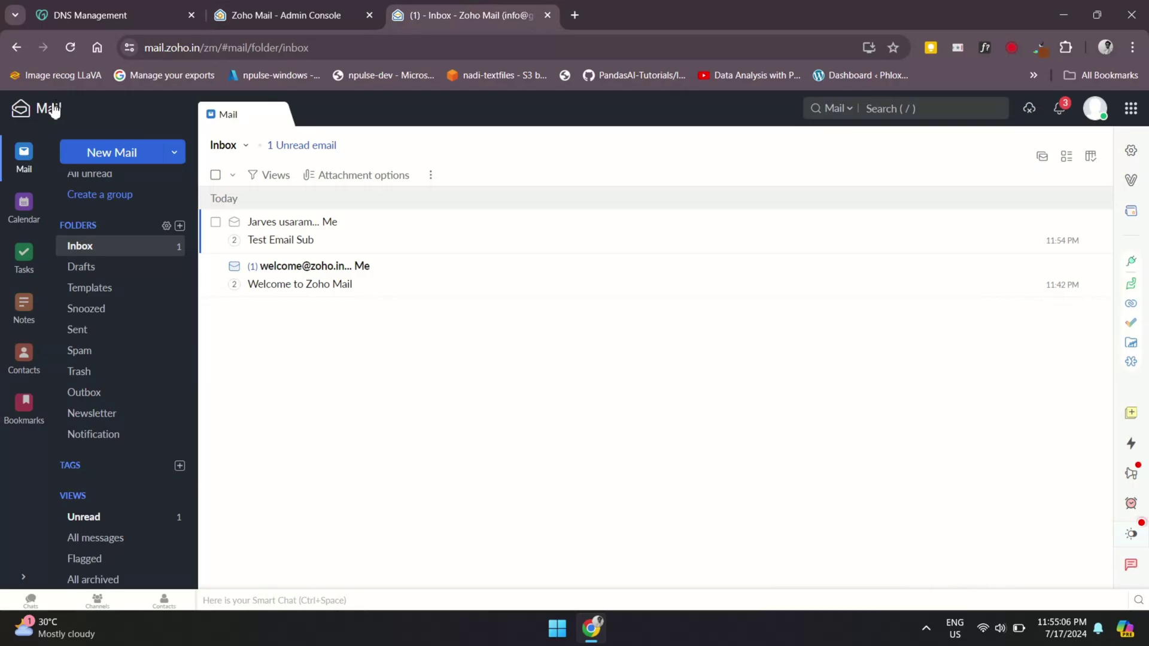